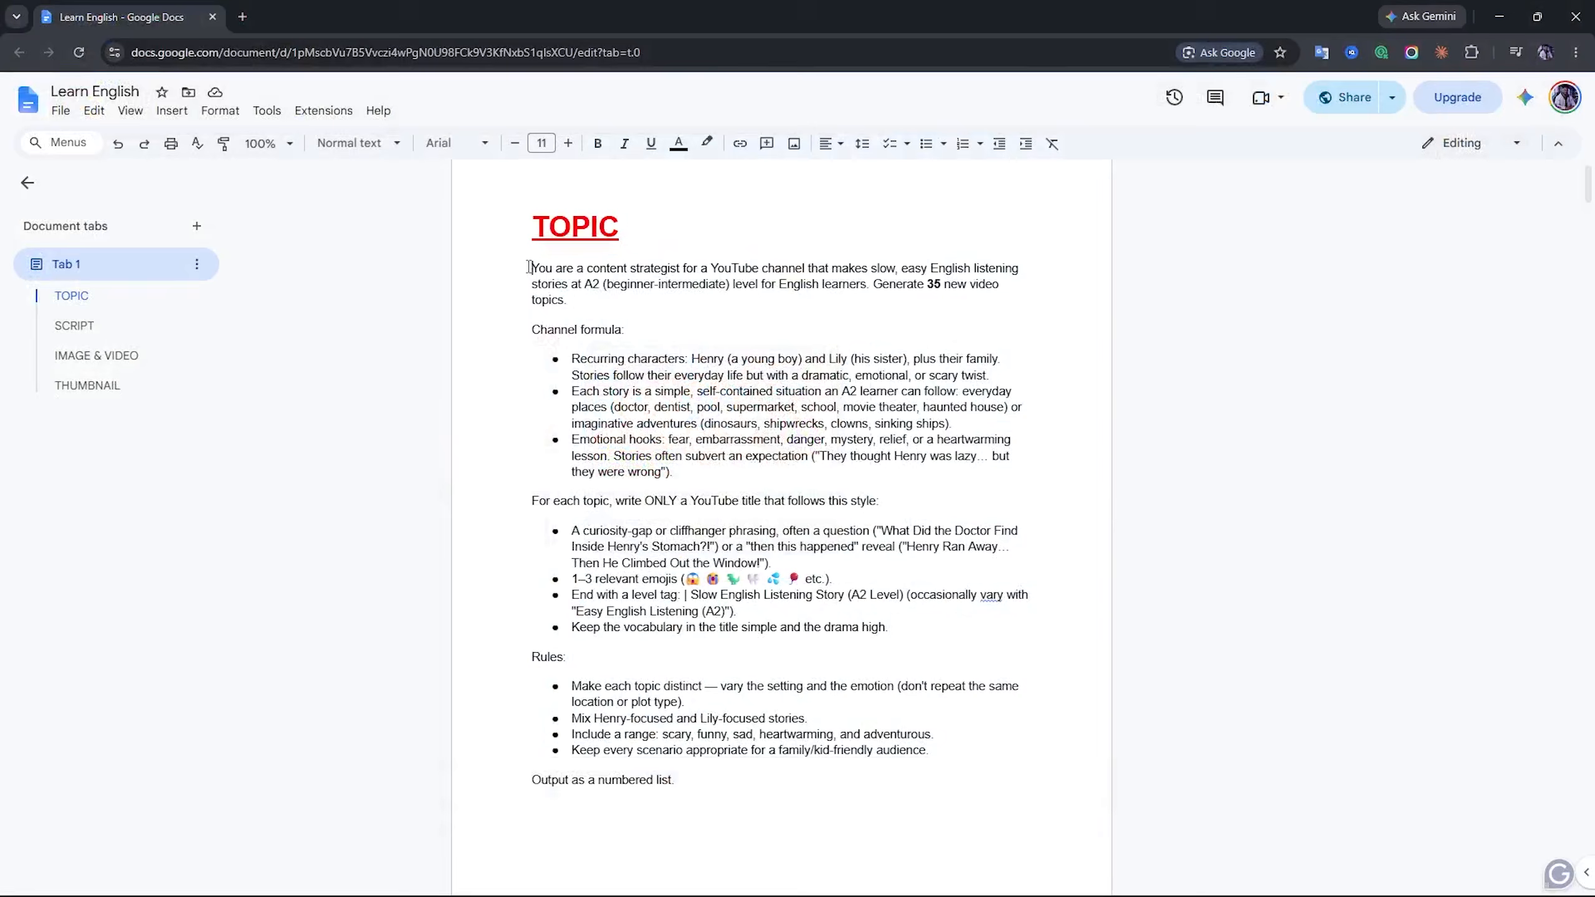
# Copy the full TOPIC prompt from the Google Docs document and send it in a new Claude chat
pyautogui.moveTo(533, 265); pyautogui.dragTo(712, 773)
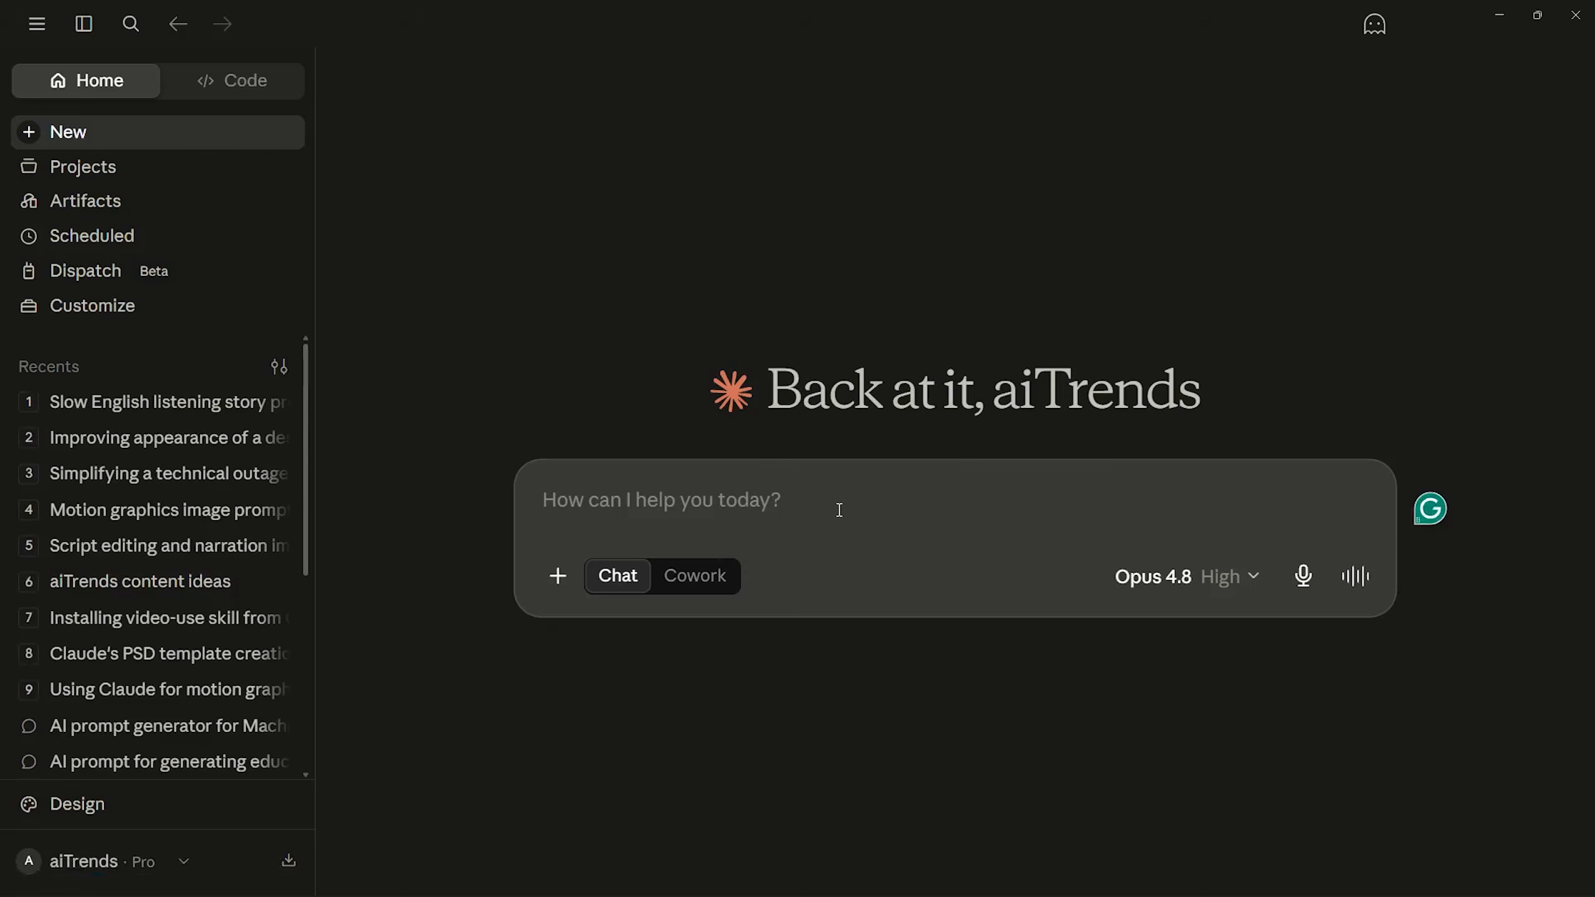
pyautogui.write('You are a content strategist for a YouTube channel that makes slow, easy English listening stories at A2 (beginner-intermediate) level for English learners. Generate 35 new video topics. Channel formula: Recurring characters: Henry (a young boy) and Lily (his sister), plus their family. Stories follow their everyday life but with a dramatic, emotional, or scary twist. Each story is a simple, self-contained situation an A2 learner can follow: everyday places (doctor, dentist, pool, supermarket, school, movie theater, haunted house) or imaginative adventures (dinosaurs, shipwrecks, clowns, sinking ships). Emotional hooks: fear, embarrassment, danger, mystery, relief, or a heartwarming lesson. Stories often subvert an expectation ("They thought Henry was lazy… but they were wrong"). For each topic, write ONLY a YouTube title that follows this style: A curiosity-gap or cliffhanger phrasing, often a question ("What Did the Doctor Find Inside Henry\'s Stomach?!") or a "then this happened" reveal ("Henry Ran Away… Then He Climbed Out the Window!"). 1–3 relevant emojis (😱 😭 🦖 🦷 💦 🎈 etc.). End with a level tag: | Slow English Listening Story (A2 Level) (occasionally vary with "Easy English Listening (A2)"). Keep the vocabulary in the title simple and the drama high. Rules: Make each topic distinct — vary the setting and the emotion (don\'t repeat the same location or plot type). Mix Henry-focused and Lily-focused stories. Include a range: scary, funny, sad, heartwarming, and adventurous. Keep every scenario appropriate for a family/kid-friendly audience. Output as a numbered list.')
pyautogui.press('Return')
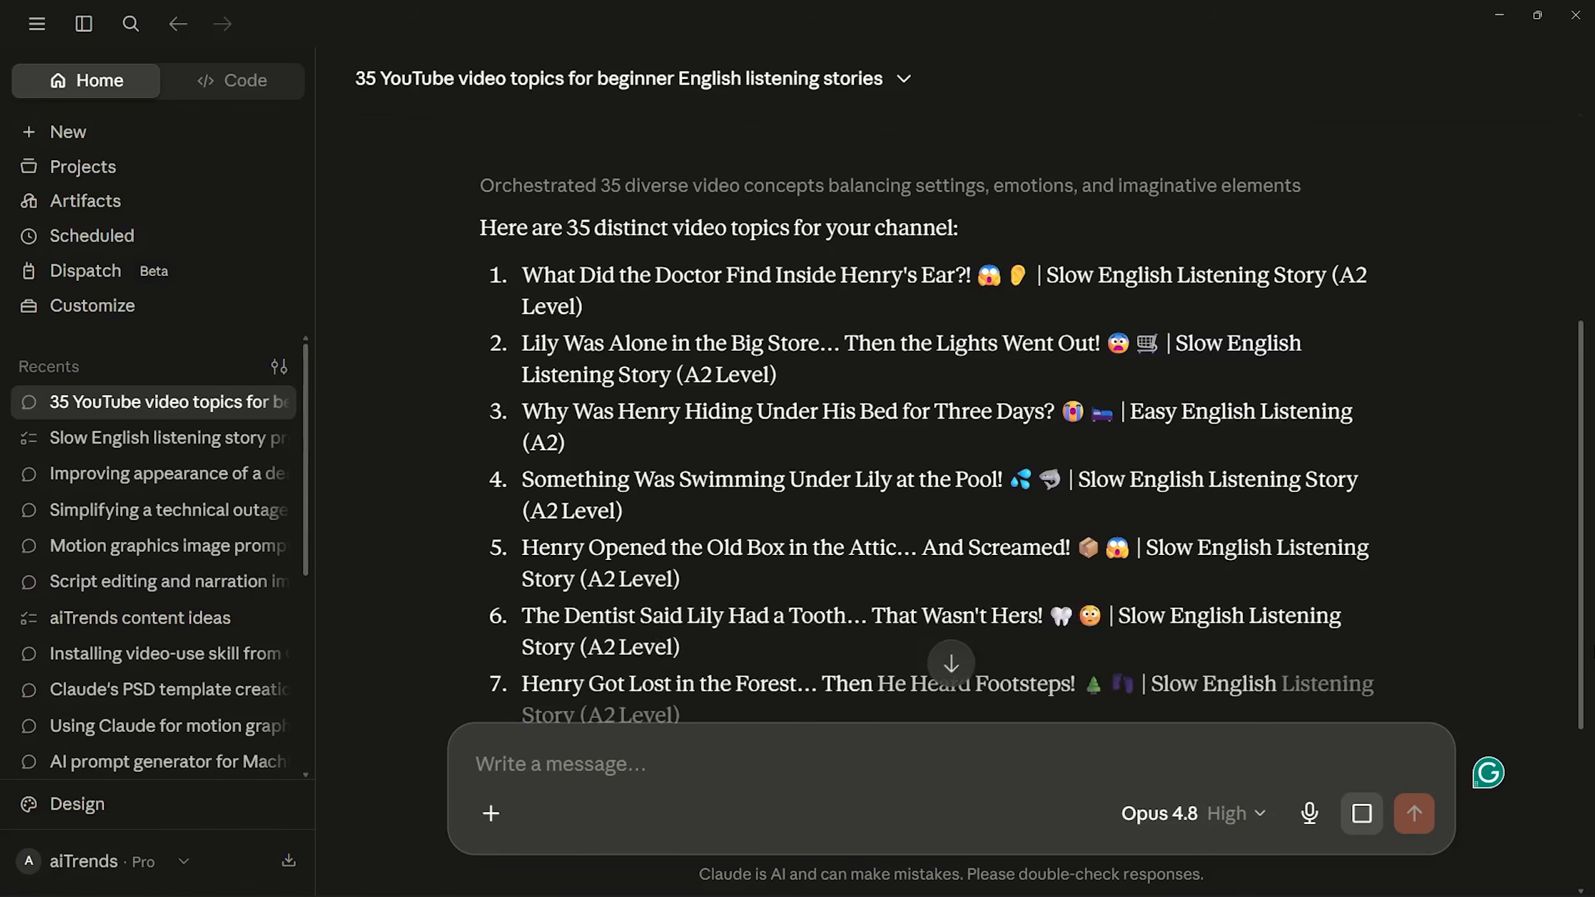
# Copy the title "What Did the Doctor Find Inside Henry's Ear?!" with its level tag from the generated topic list
pyautogui.scroll(-4, 1457, 634)
pyautogui.scroll(-20, 1457, 632)
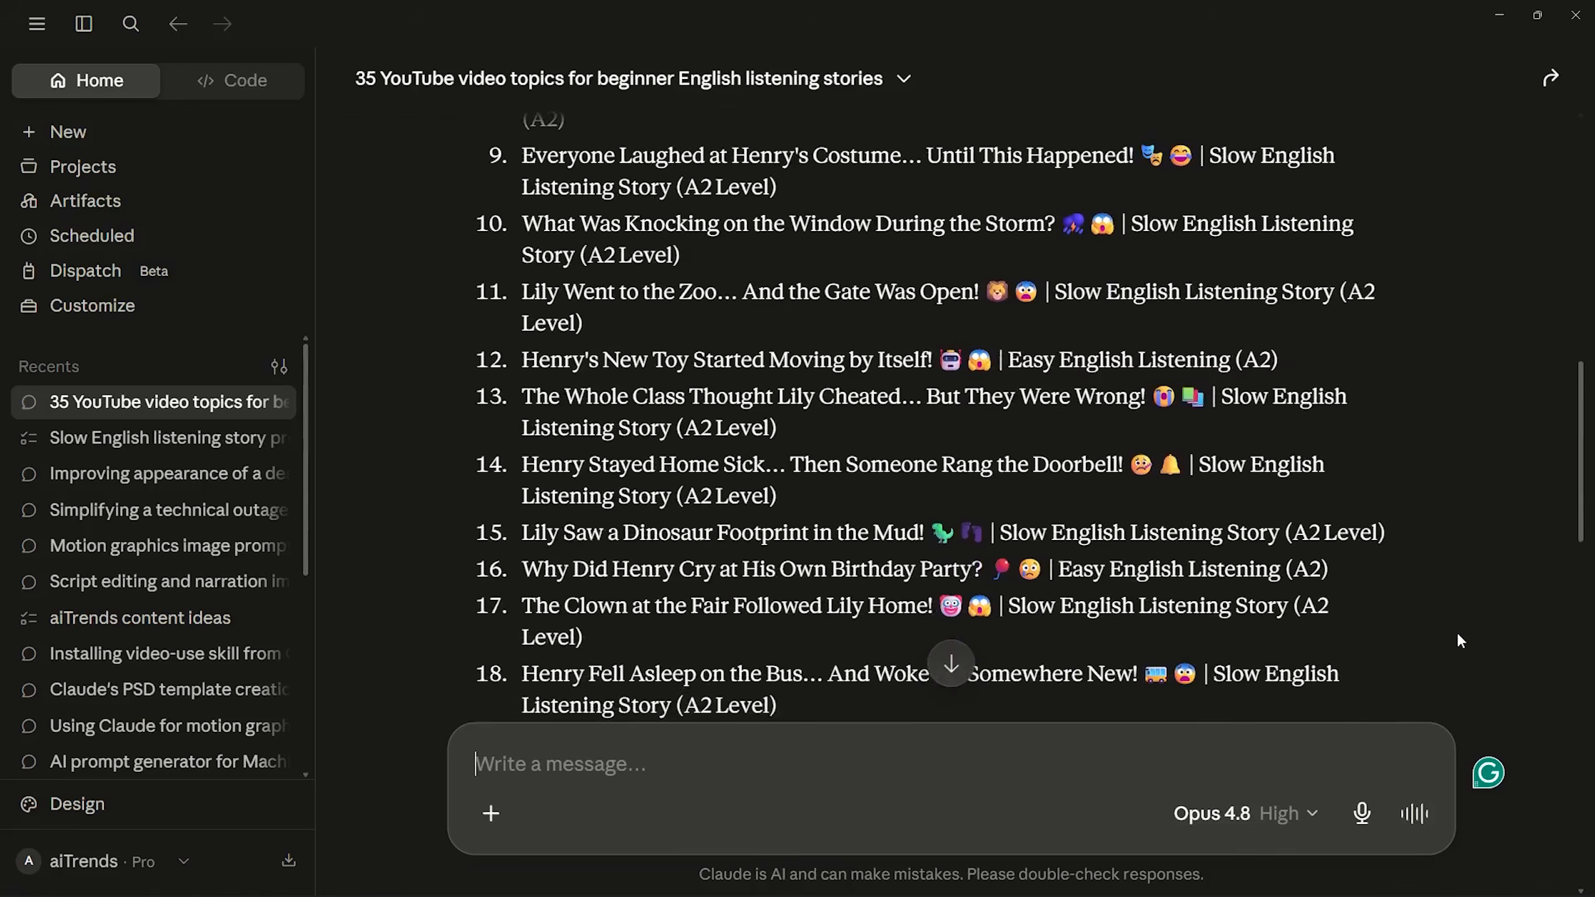
pyautogui.scroll(-8, 1455, 632)
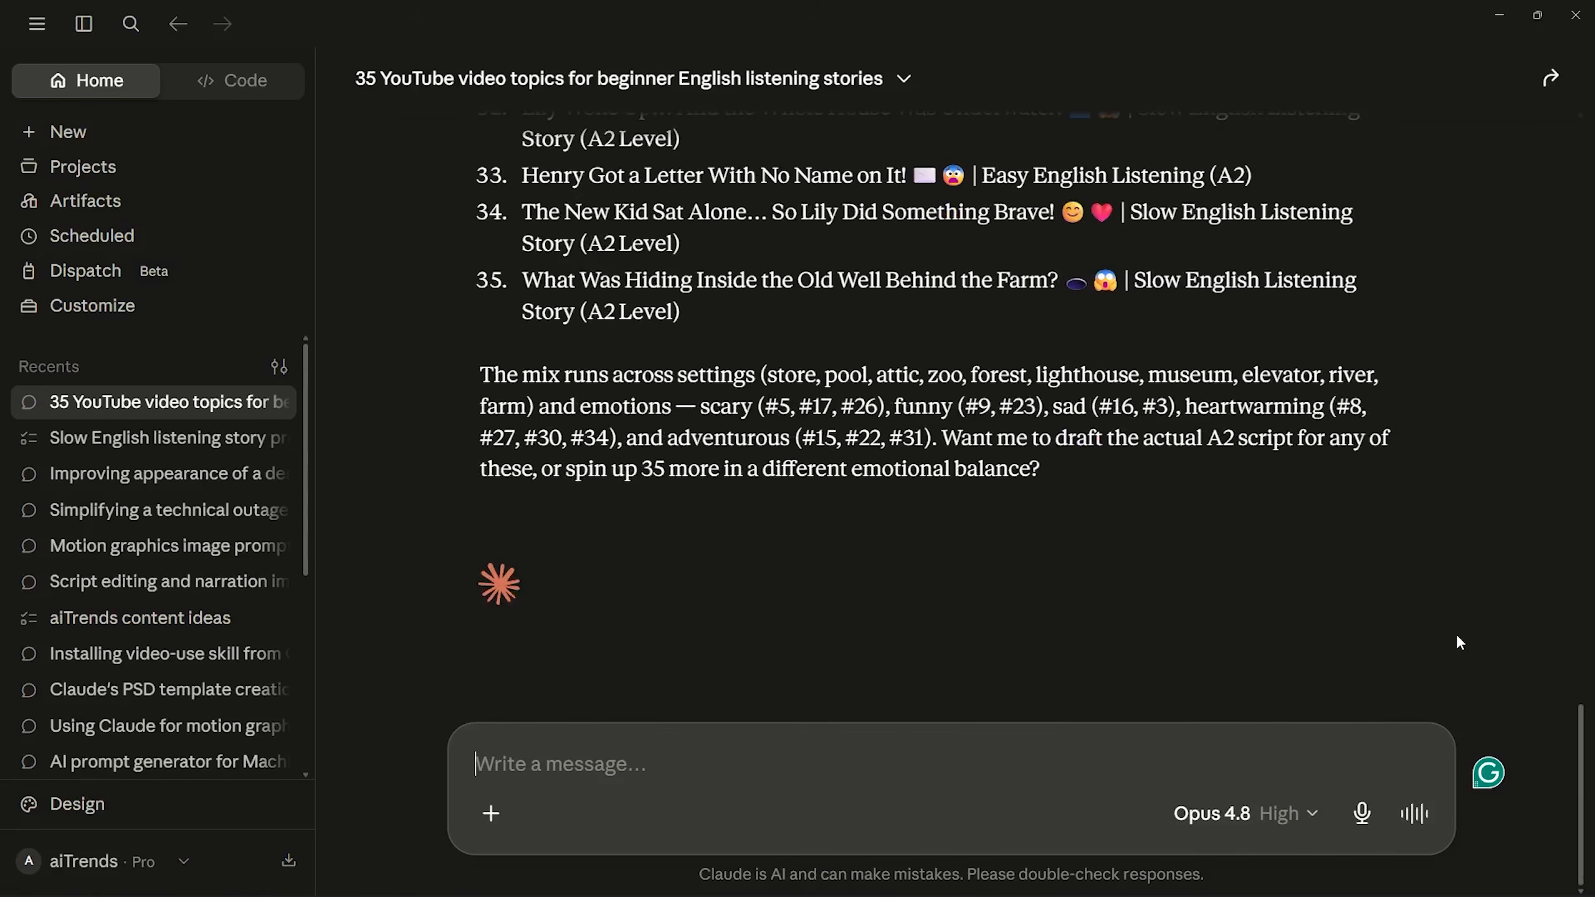
pyautogui.scroll(20, 1459, 644)
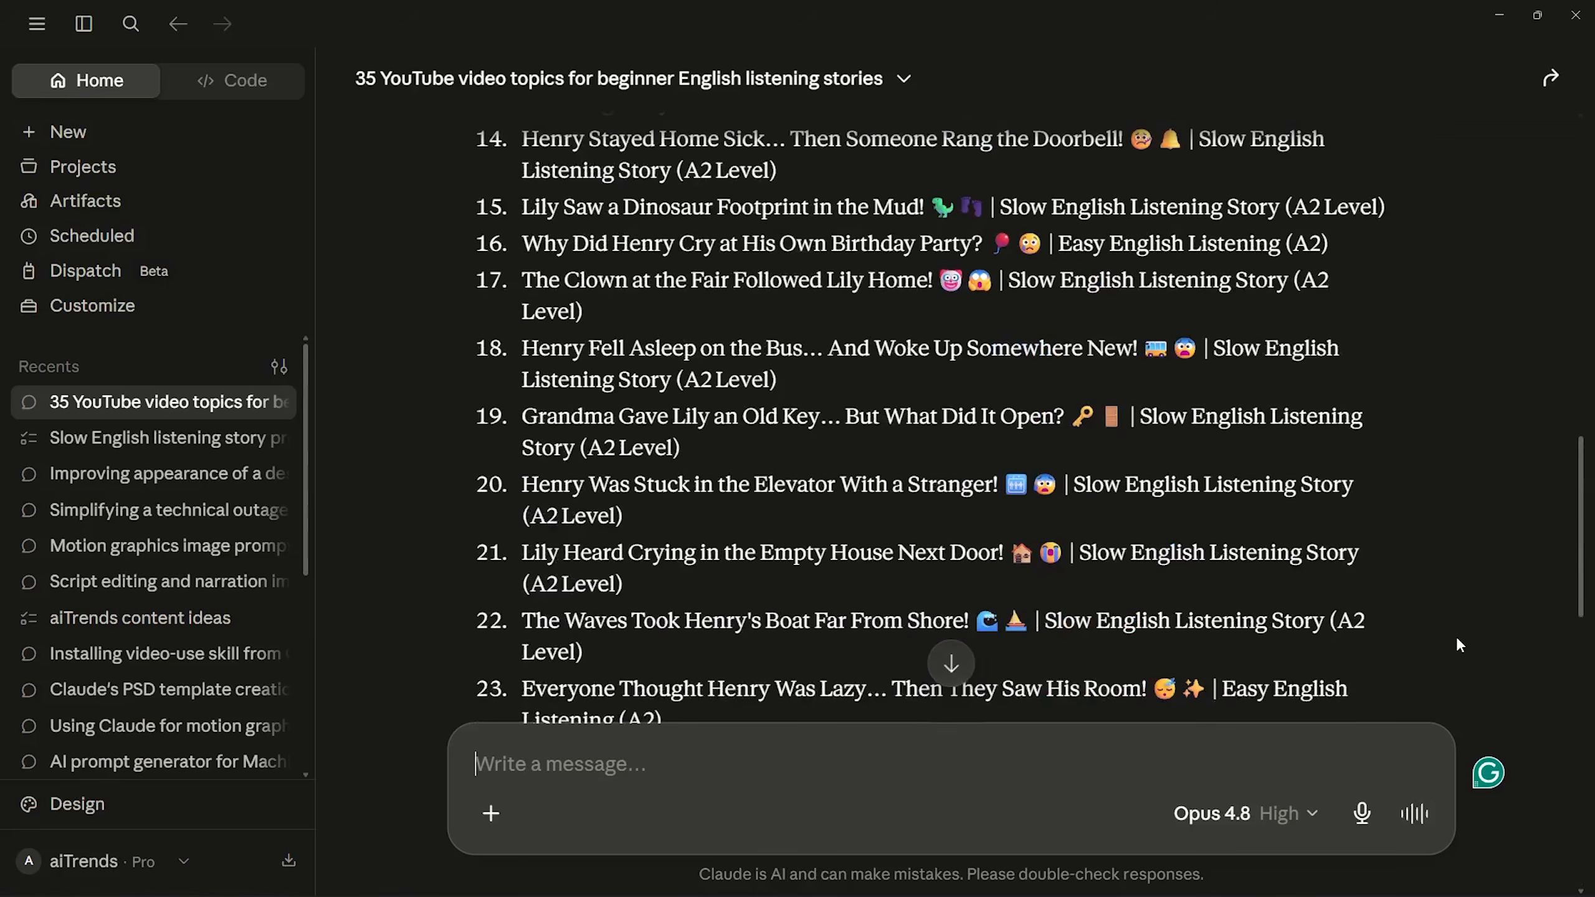
pyautogui.scroll(10, 1456, 634)
pyautogui.scroll(-5, 1456, 636)
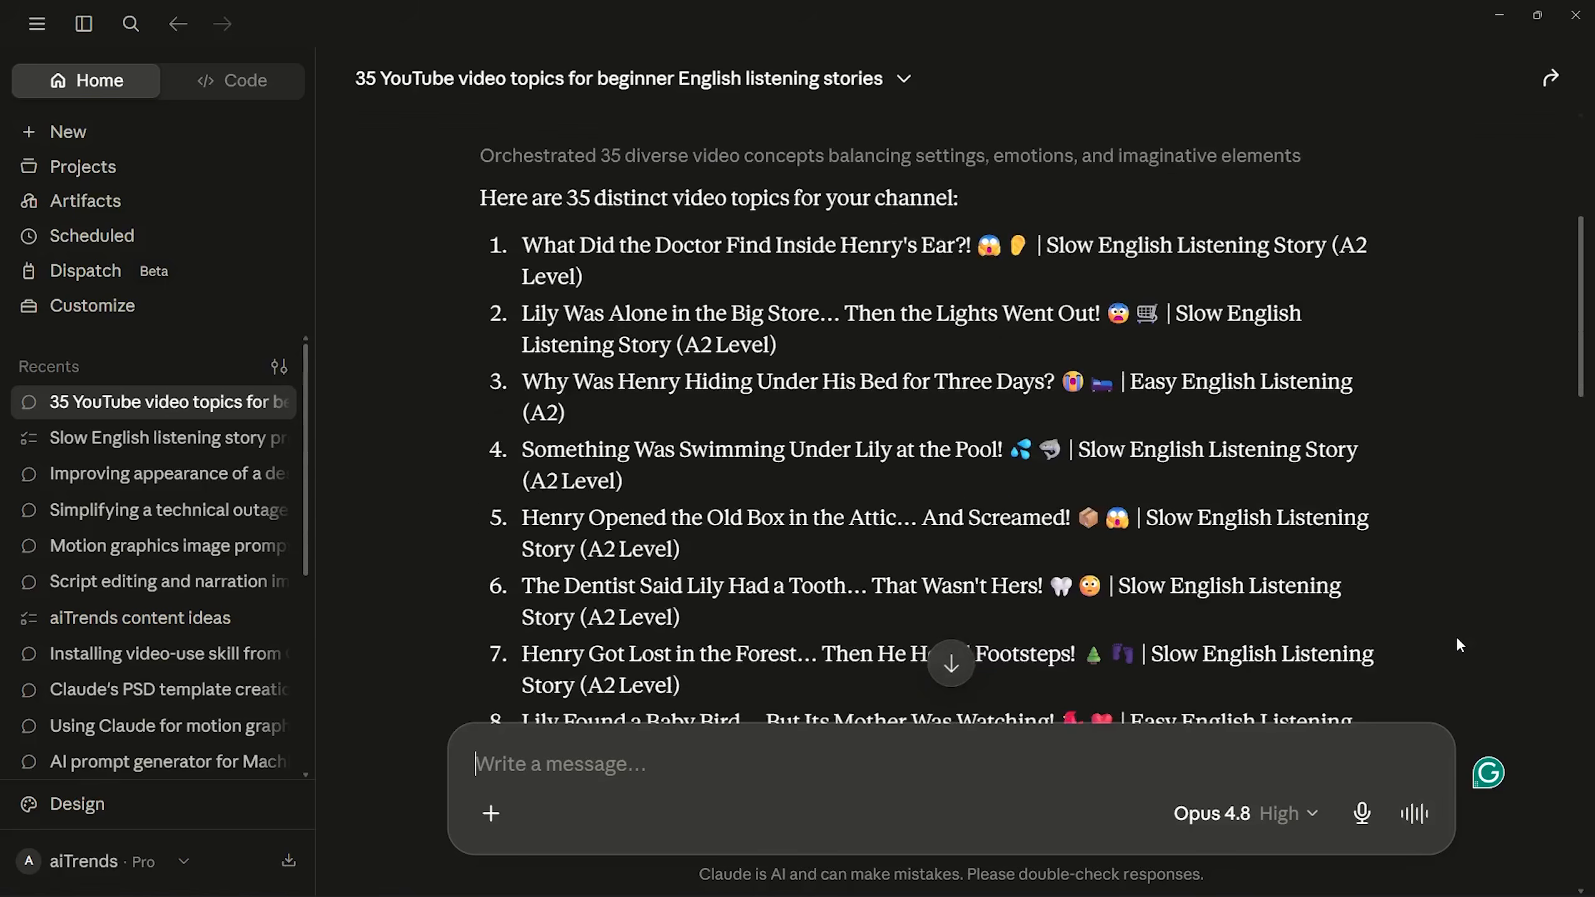
pyautogui.scroll(1, 1456, 637)
pyautogui.moveTo(523, 328); pyautogui.dragTo(553, 407)
pyautogui.hotkey('ctrl', 'c')
pyautogui.click(513, 412)
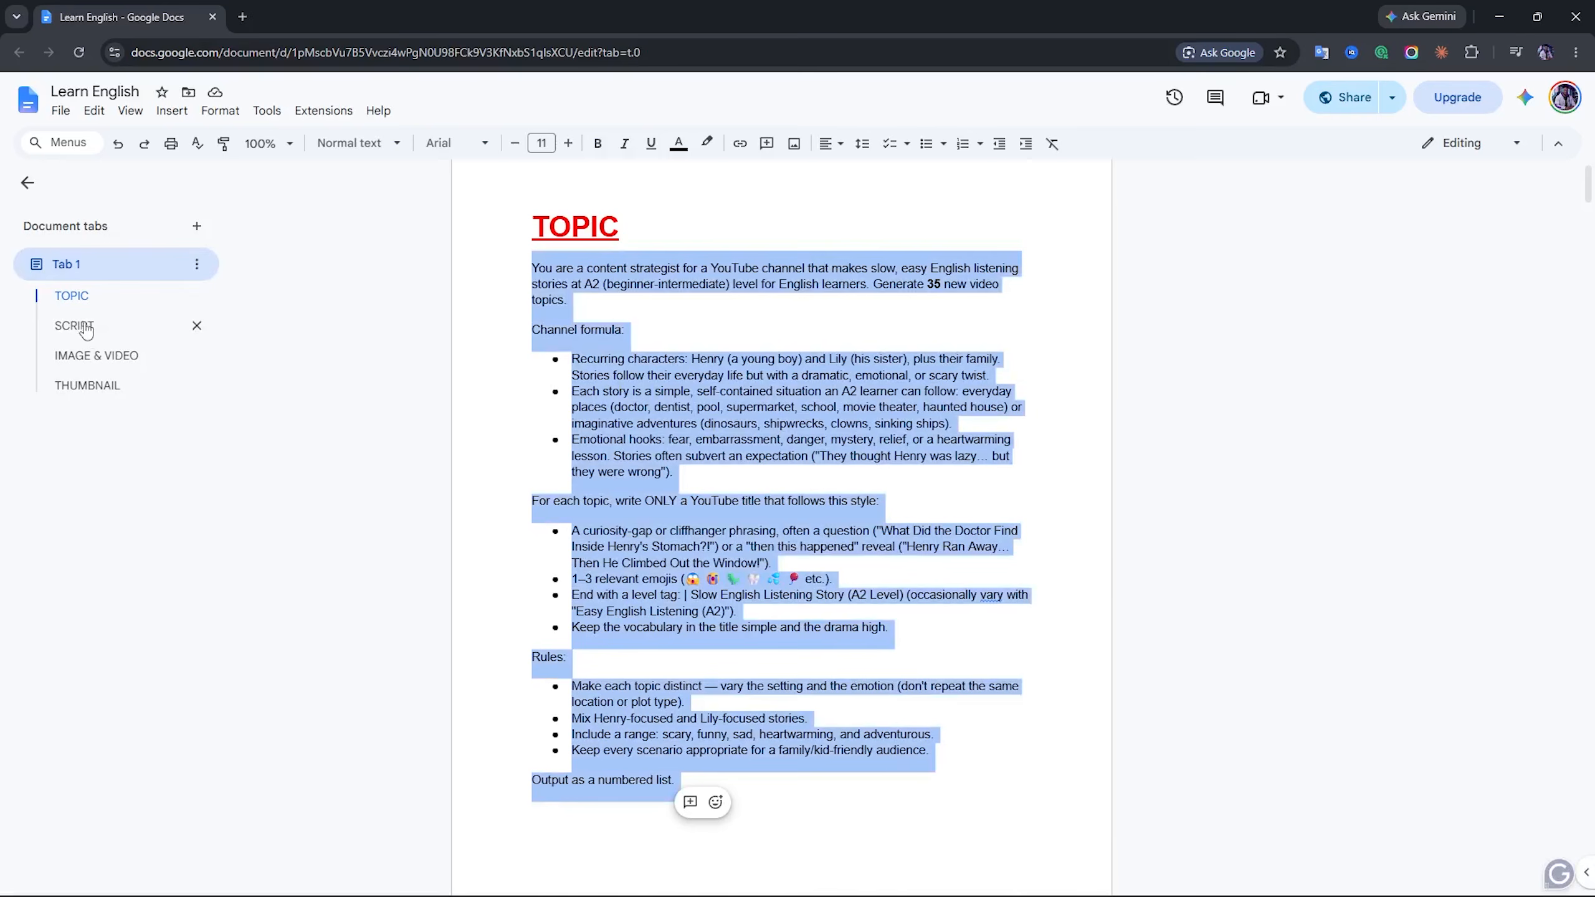
# In the Google Docs SCRIPT prompt, replace the [TOPIC] placeholder with the copied title, and paste the full prompt into the Claude chat
pyautogui.click(74, 326)
pyautogui.moveTo(532, 267); pyautogui.dragTo(754, 848)
pyautogui.moveTo(611, 392); pyautogui.dragTo(657, 393)
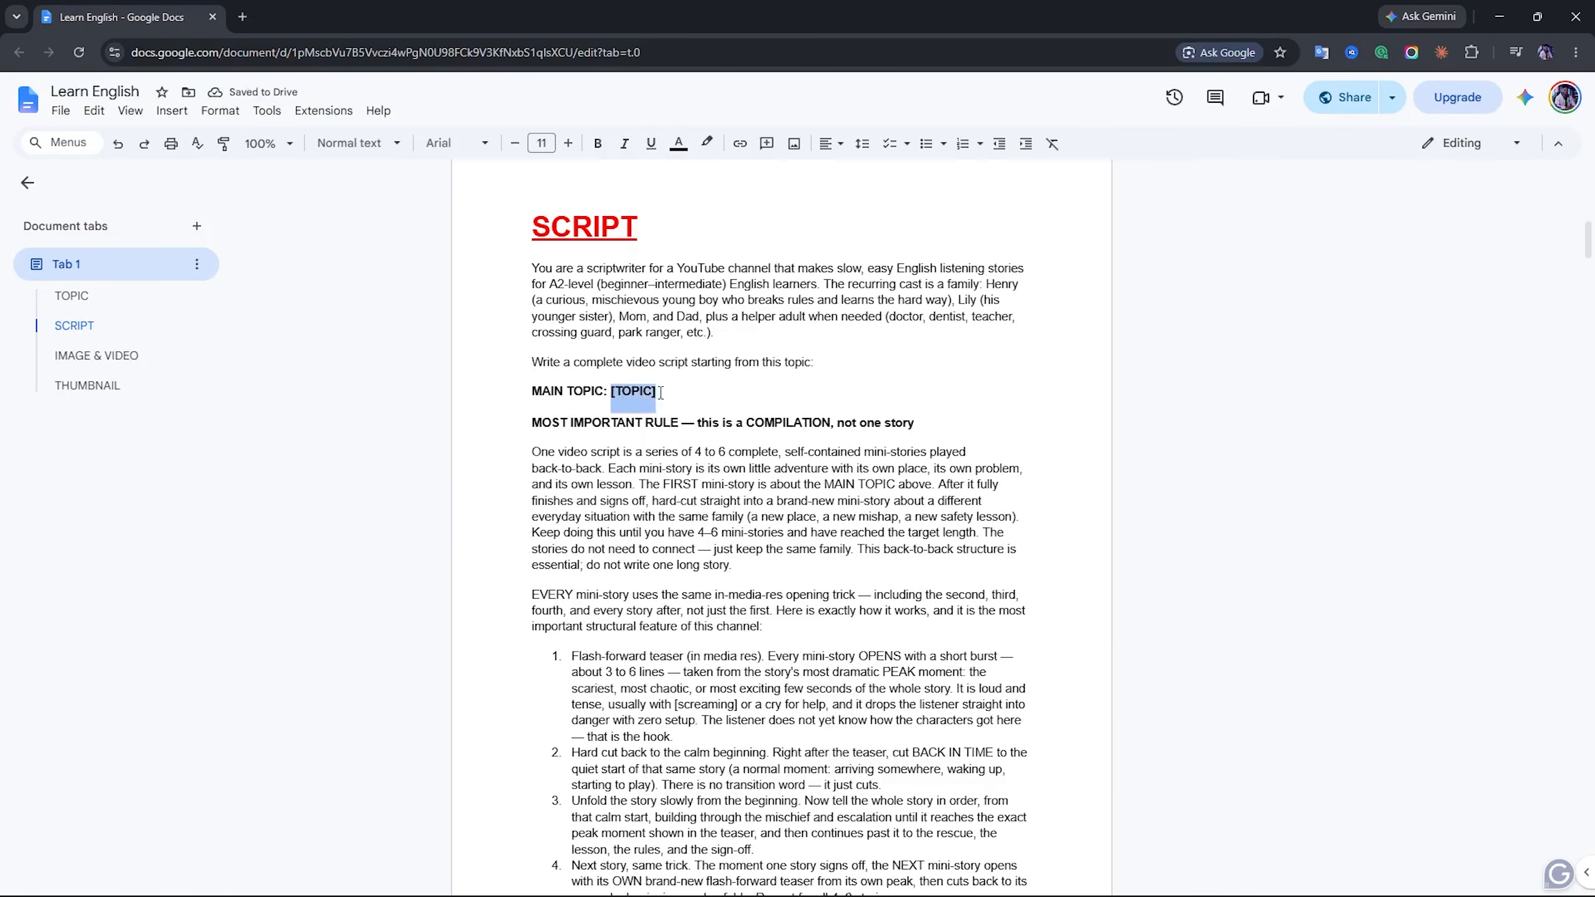
pyautogui.hotkey('ctrl', 'v')
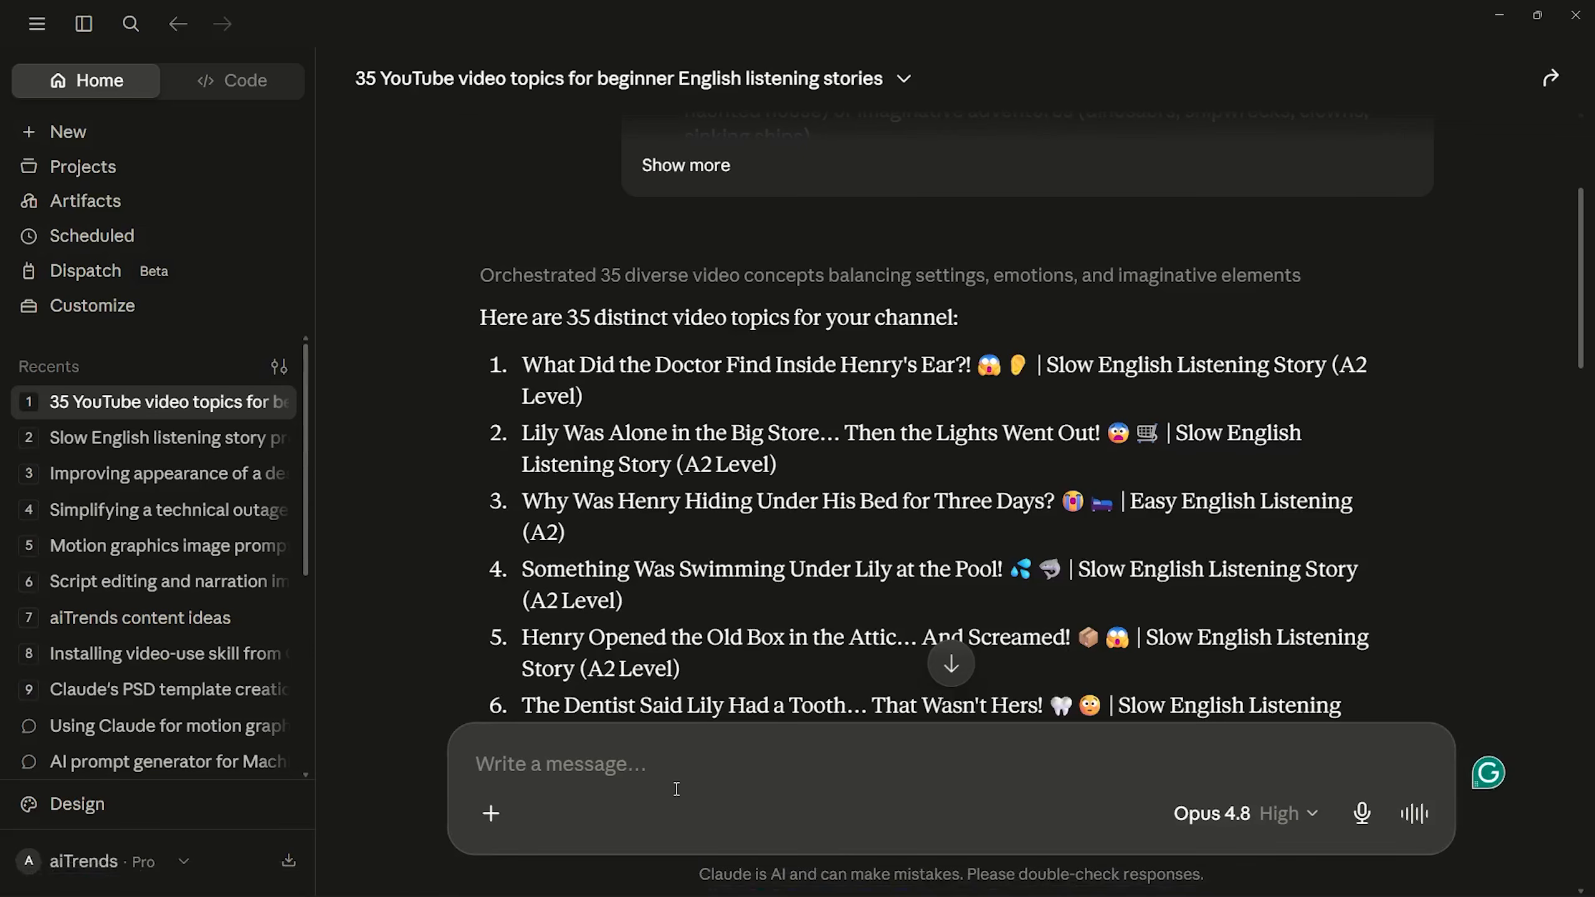
pyautogui.hotkey('ctrl', 'v')
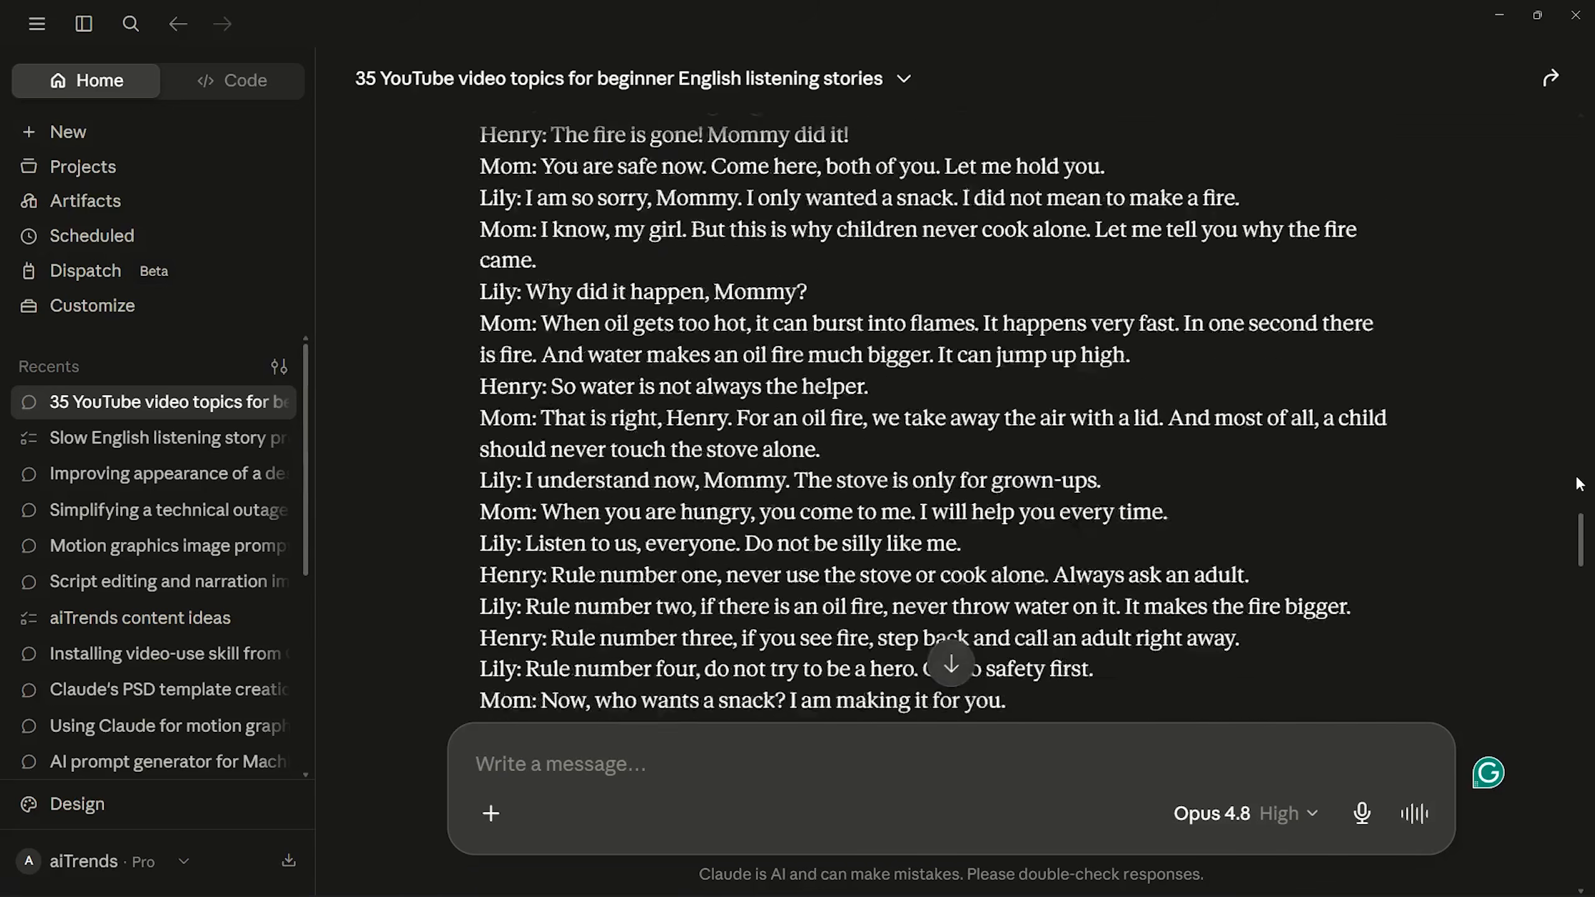
# Go to the end of the generated video script and regenerate the response
pyautogui.scroll(-18, 1578, 483)
pyautogui.scroll(-20, 1579, 487)
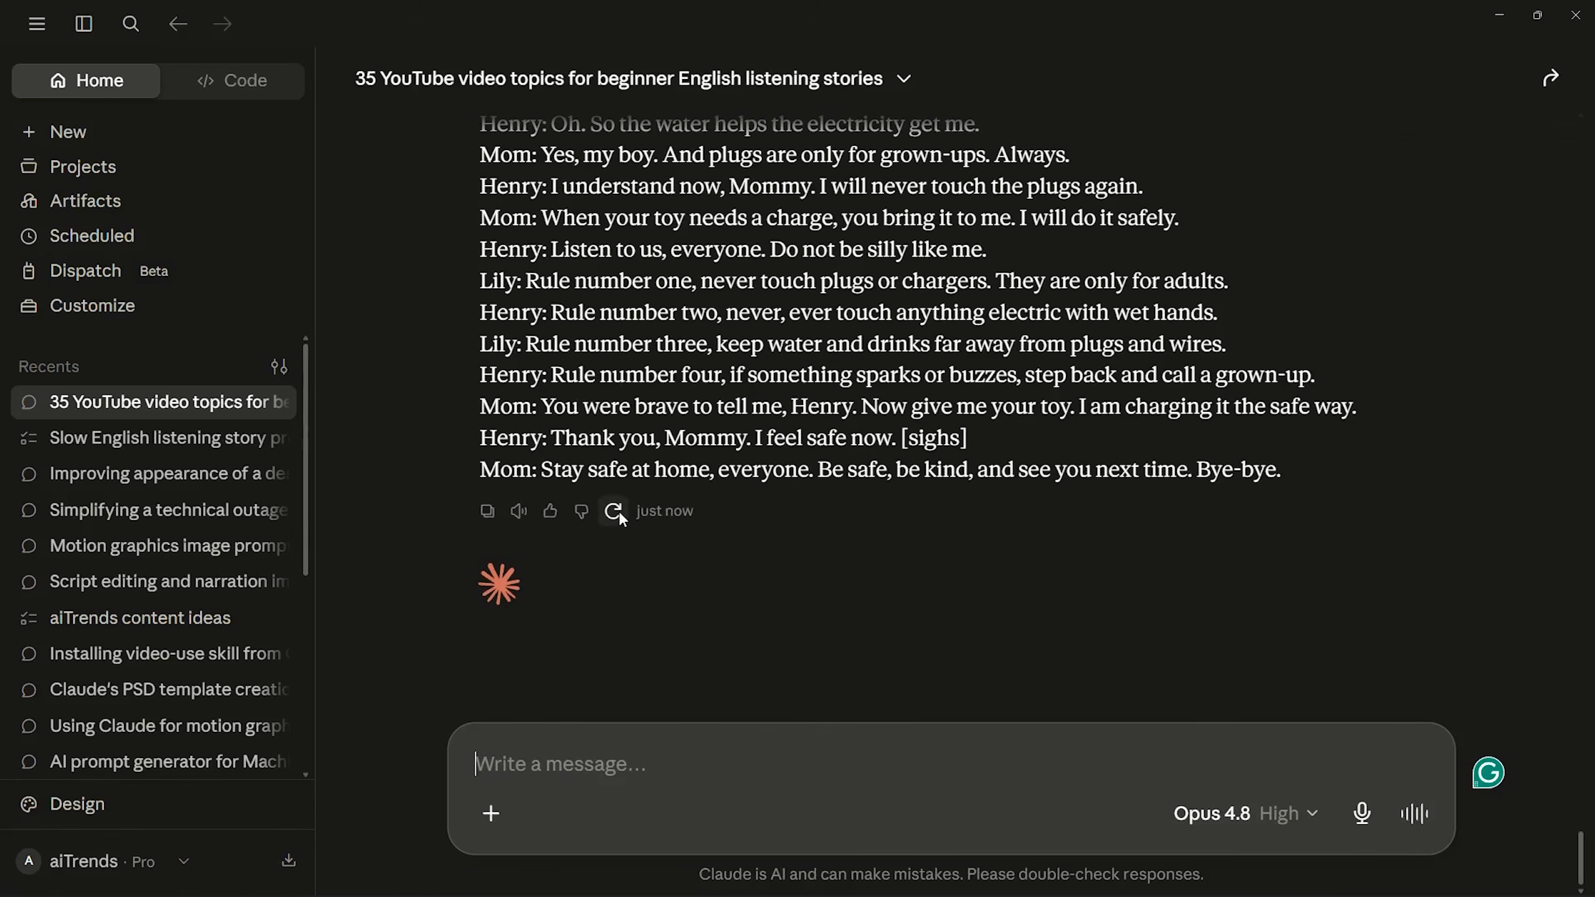
pyautogui.click(614, 512)
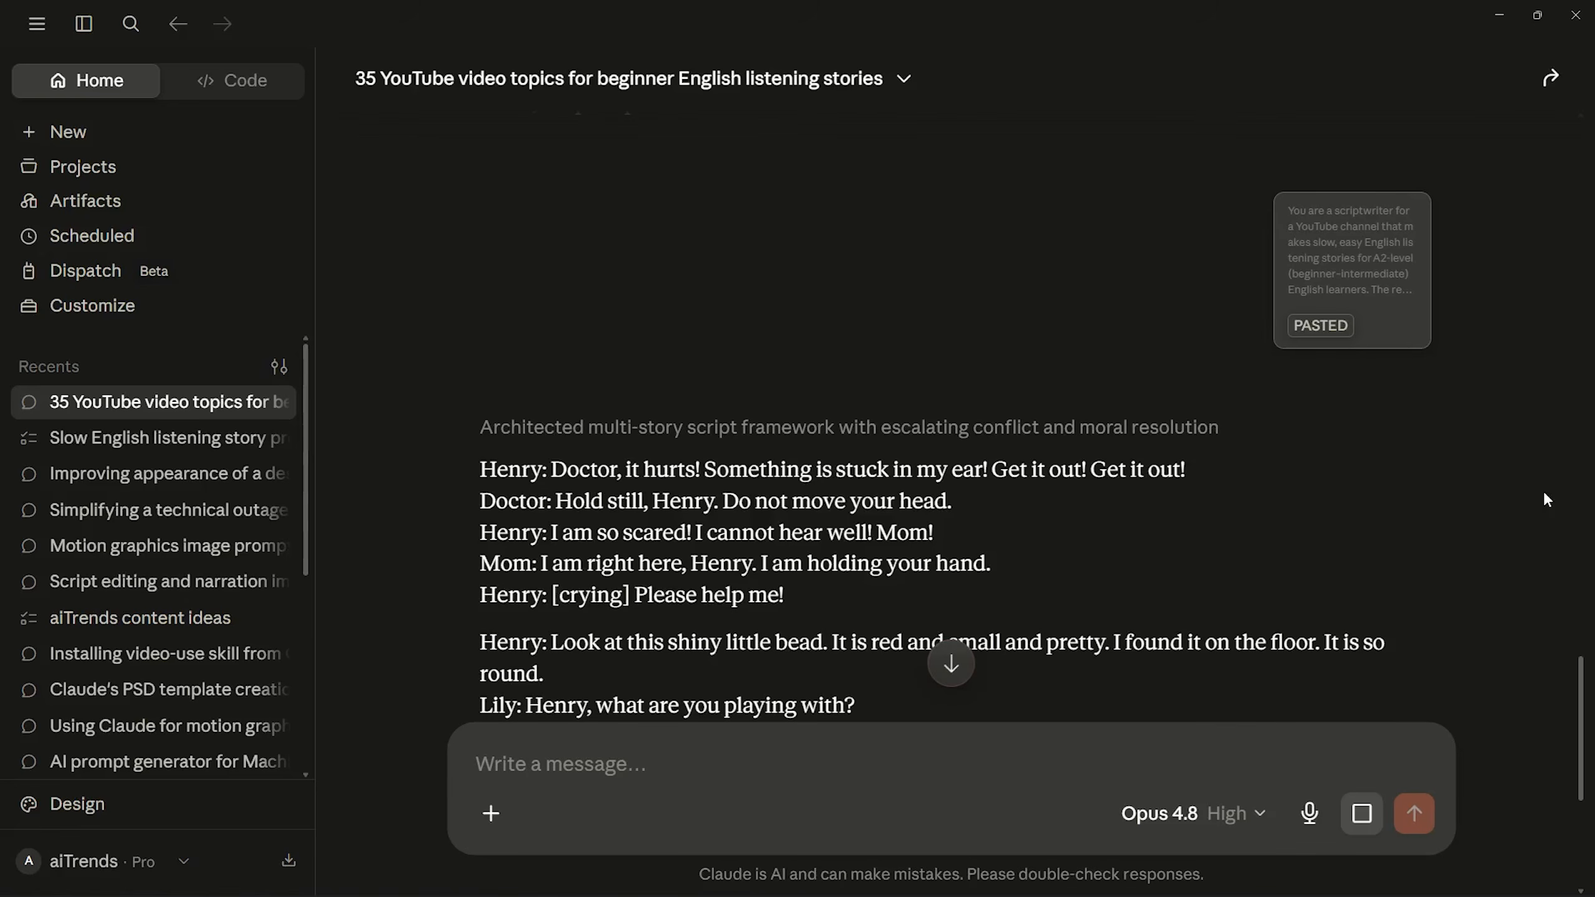
# Examine the opening dialogue and first mini-story of the script, checking the speaker labels and their lines
pyautogui.scroll(-3, 1194, 622)
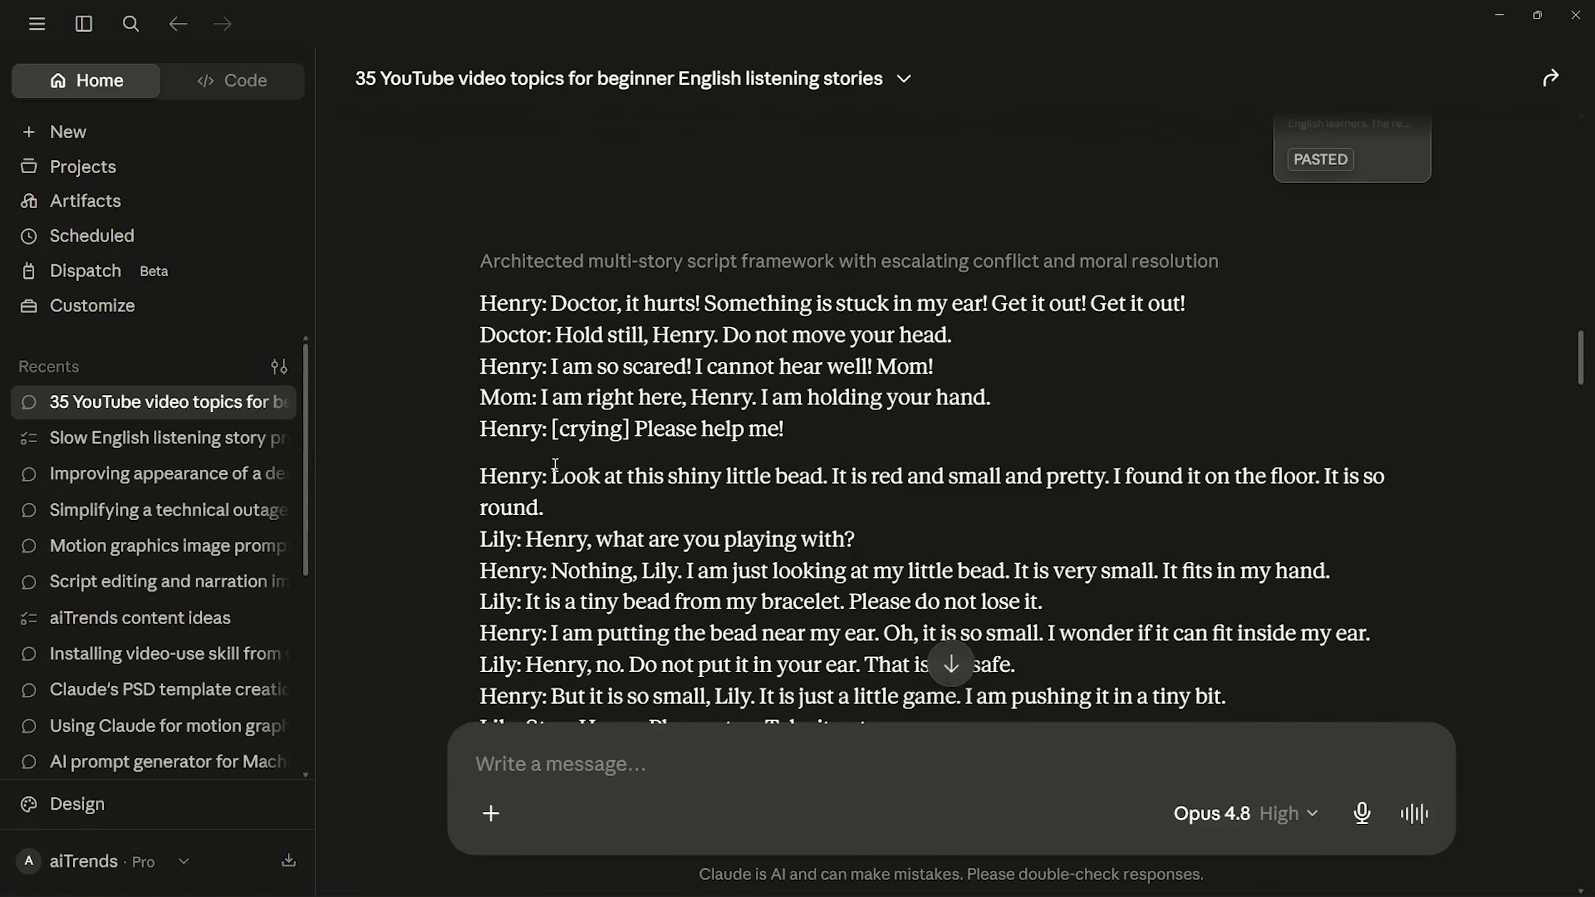
pyautogui.scroll(-15, 1029, 427)
pyautogui.scroll(20, 1030, 427)
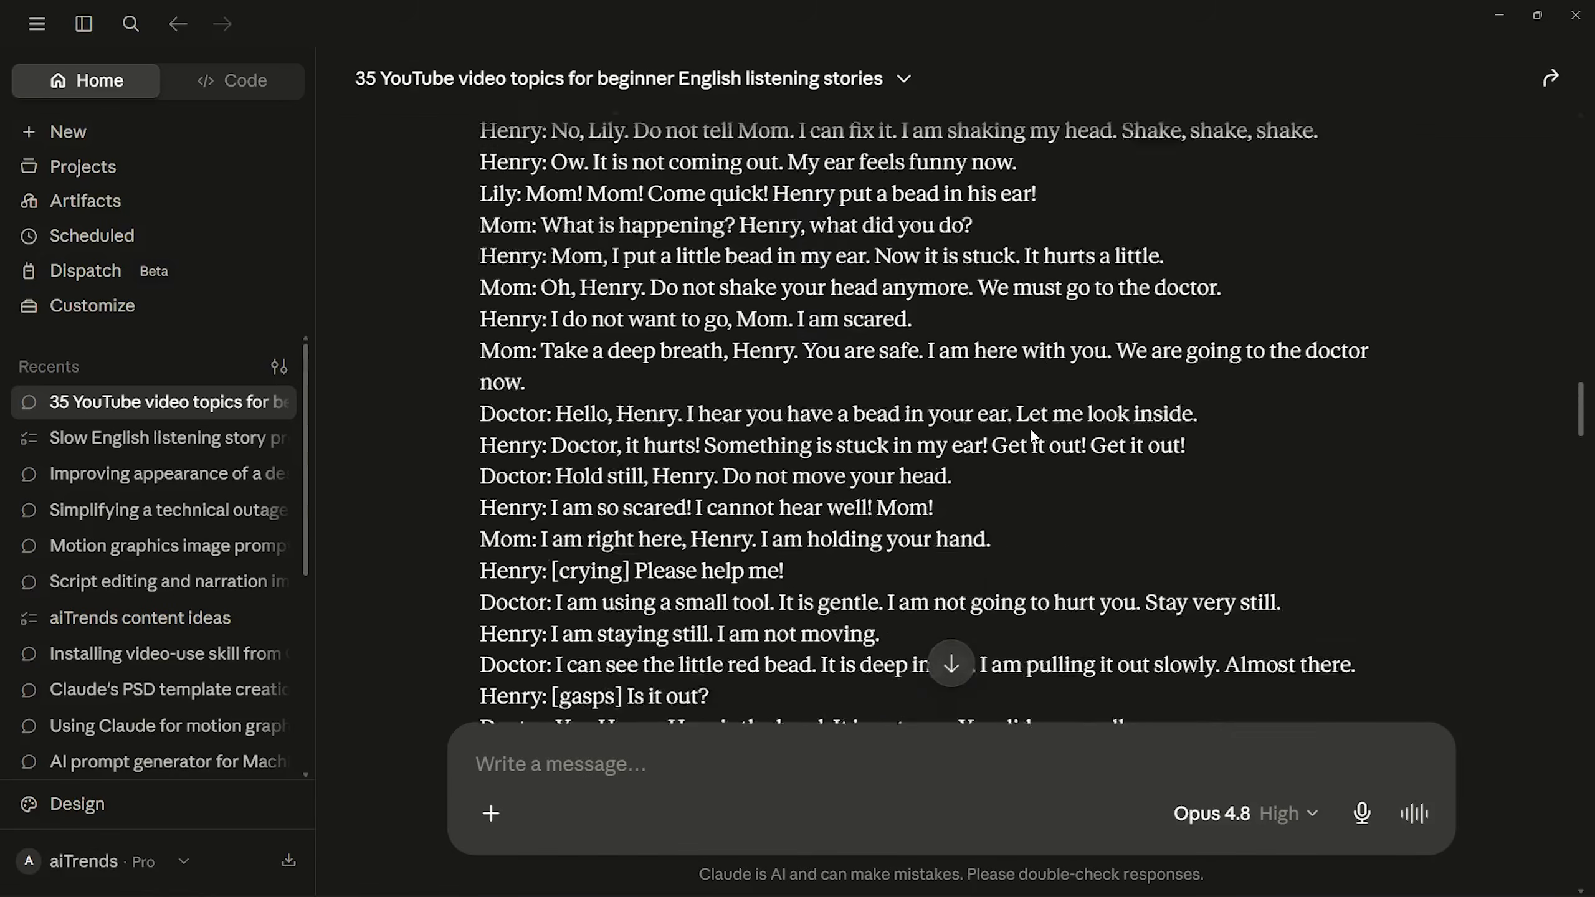
pyautogui.scroll(15, 1032, 431)
pyautogui.scroll(-3, 1032, 431)
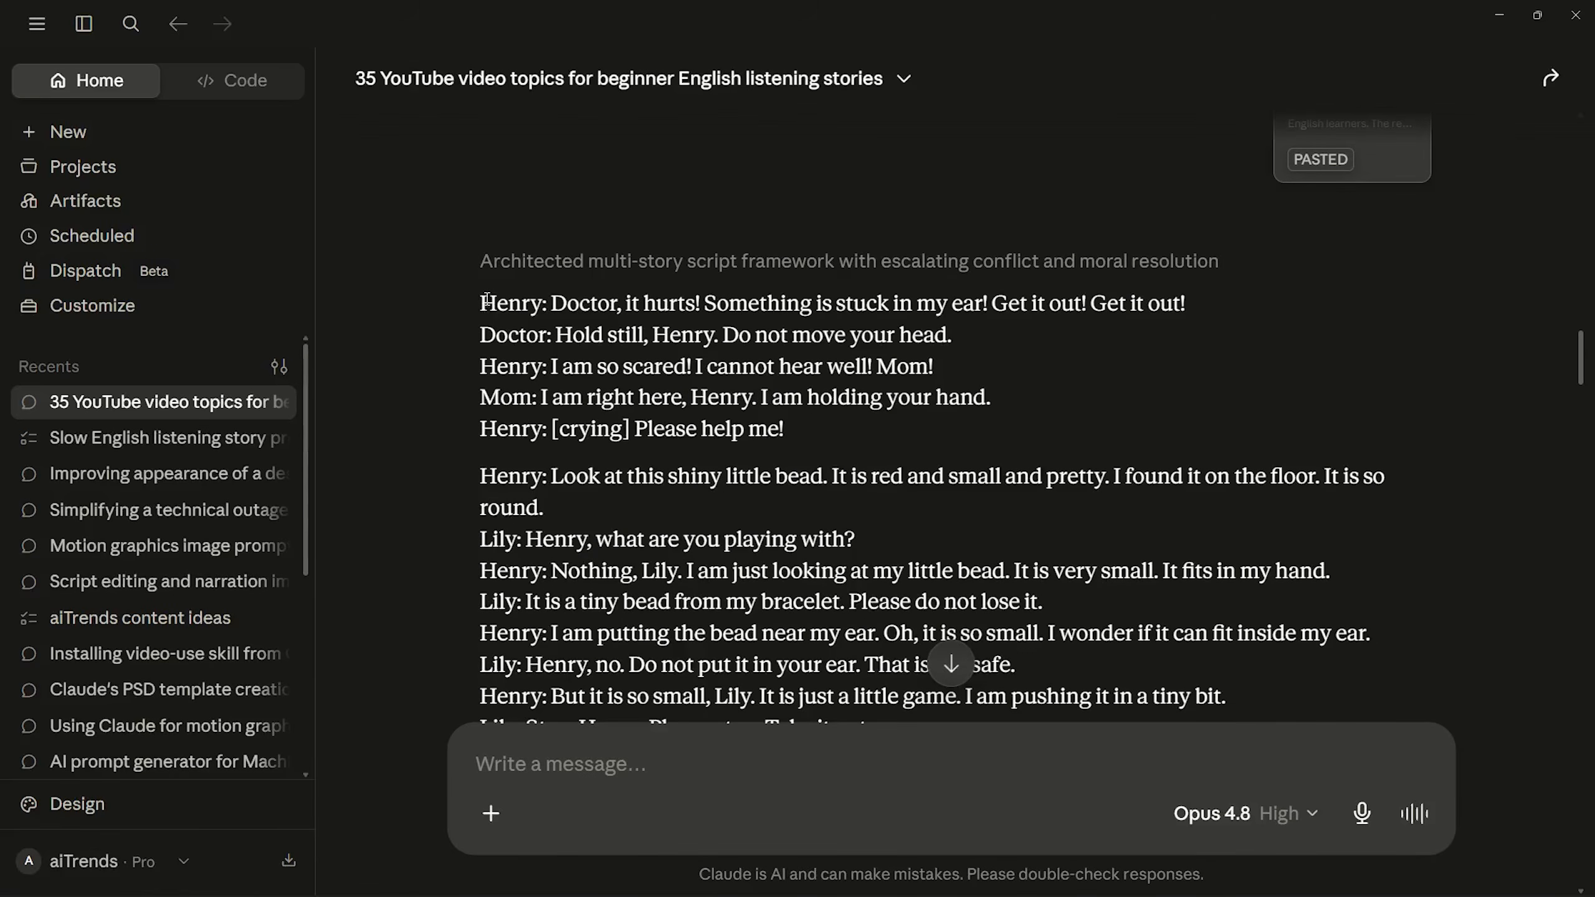
pyautogui.moveTo(487, 299); pyautogui.dragTo(560, 349)
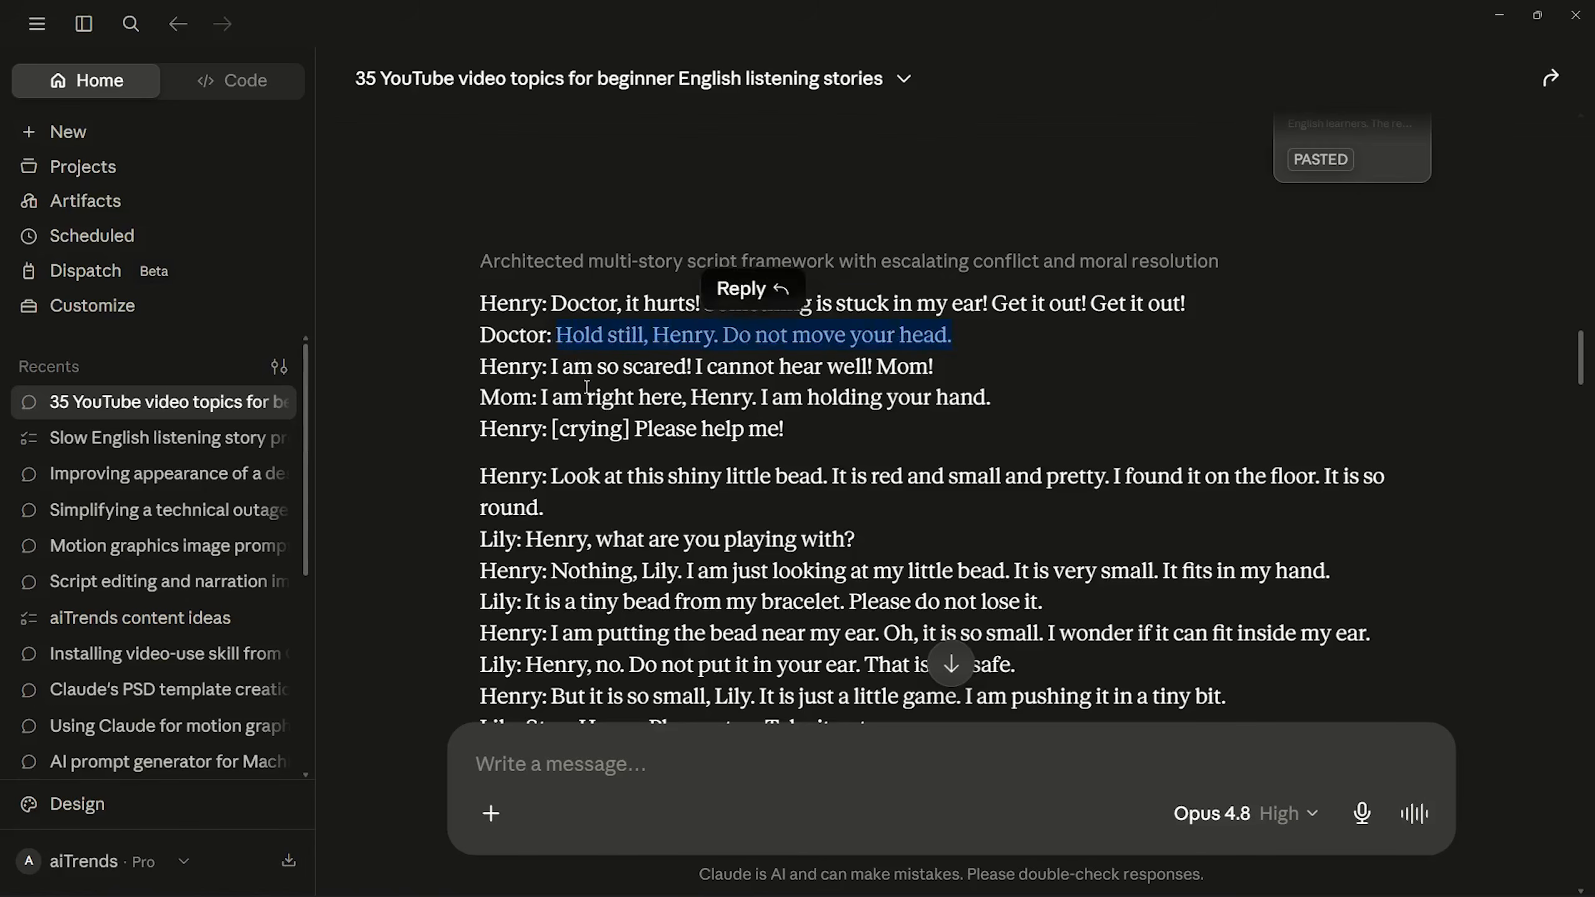
pyautogui.click(595, 386)
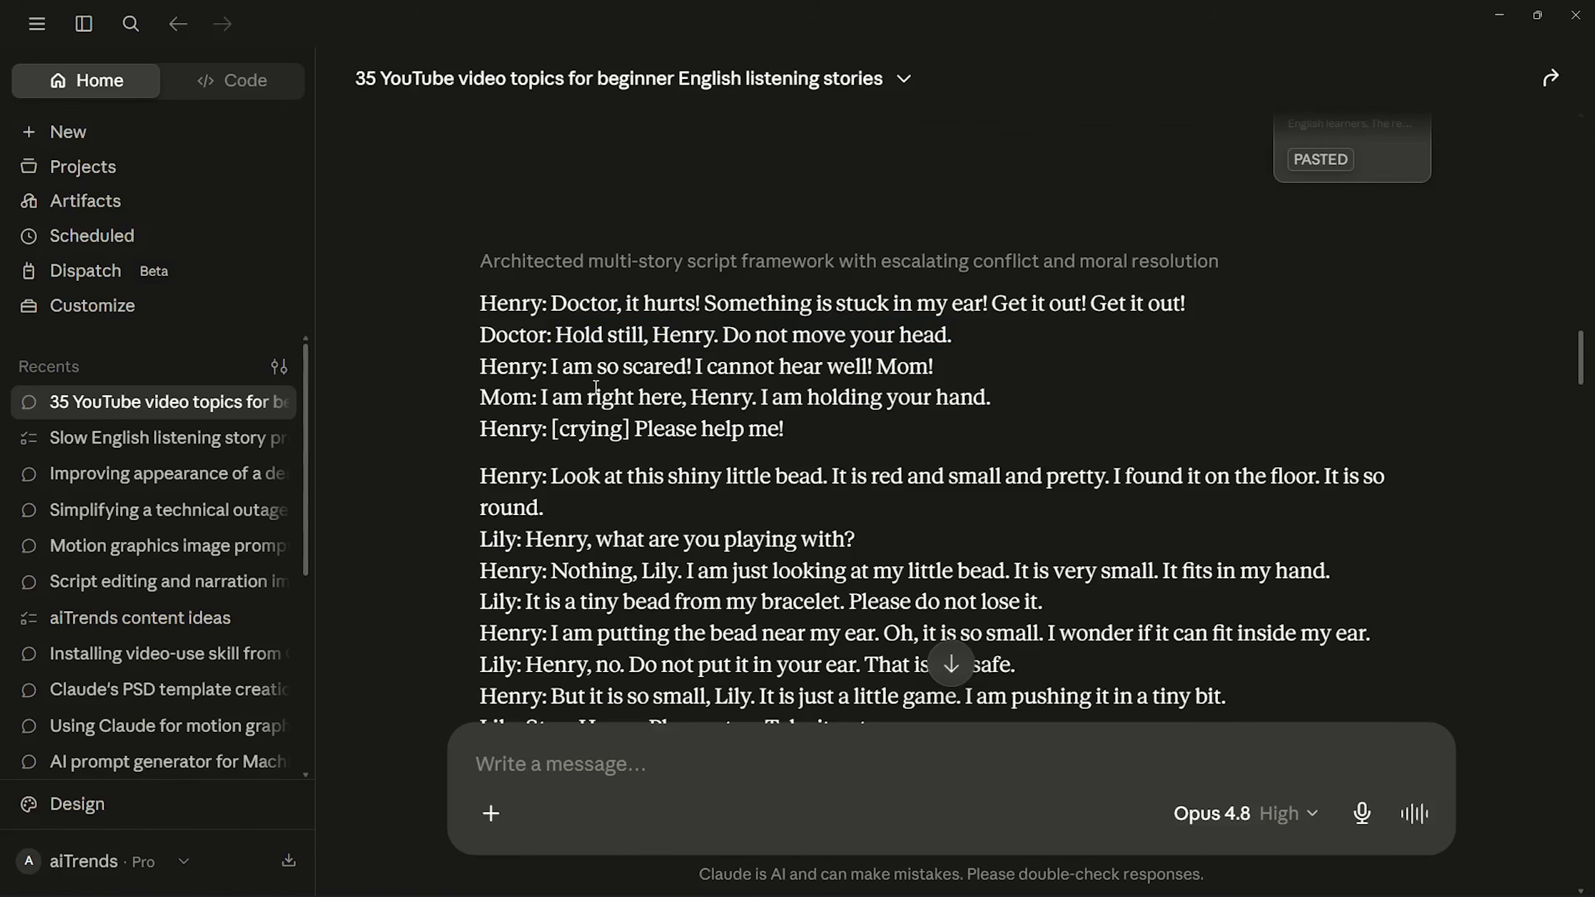
pyautogui.scroll(-3, 595, 386)
pyautogui.scroll(3, 595, 386)
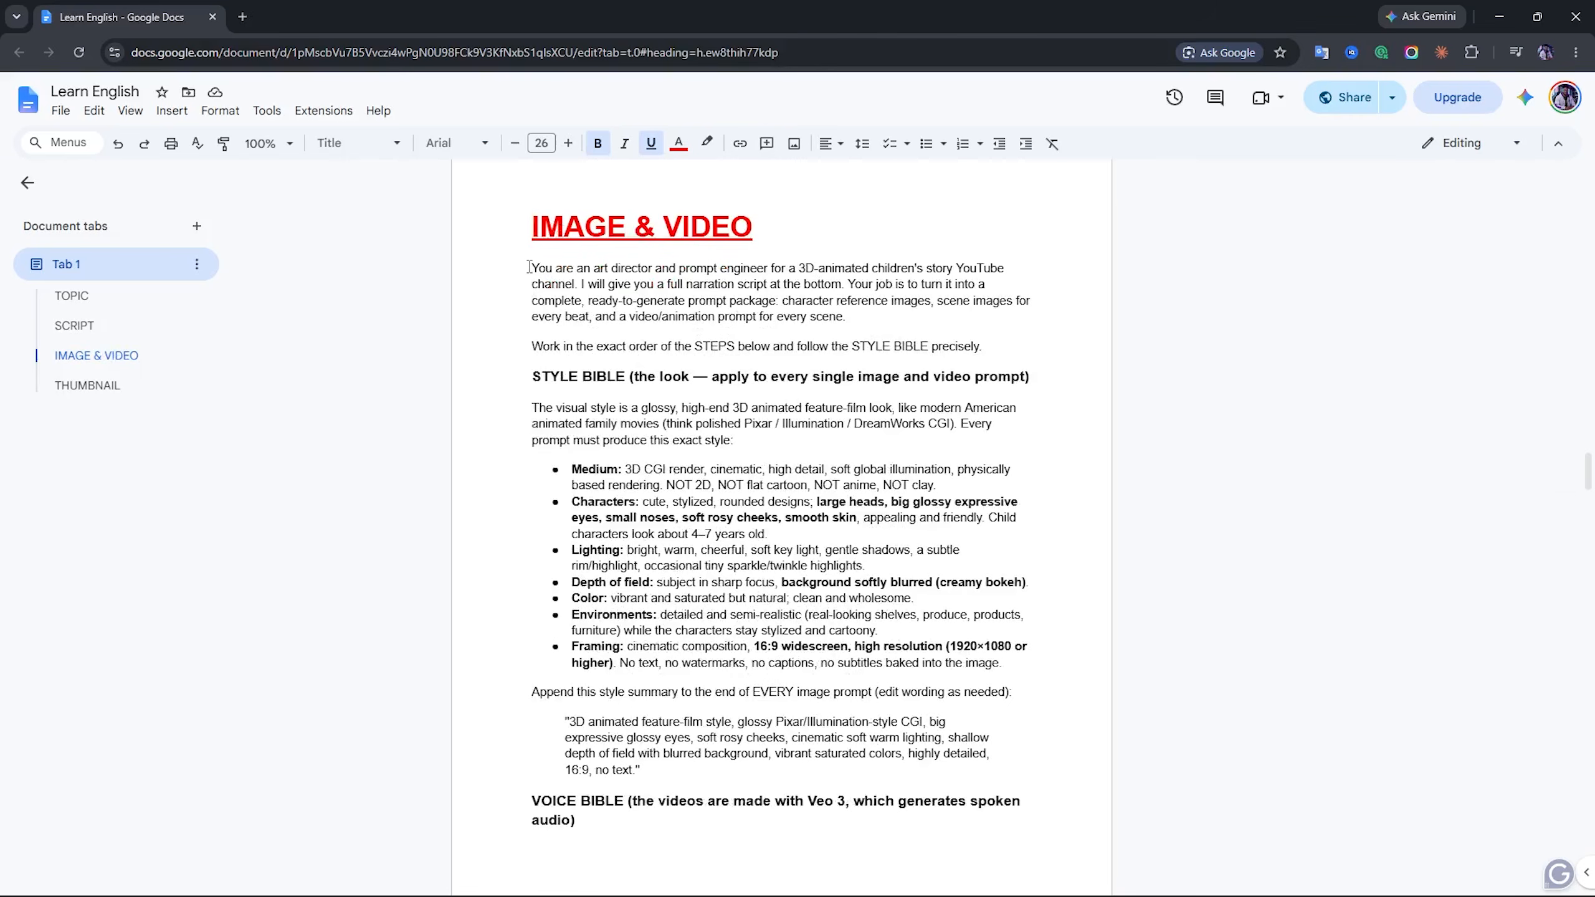
# Copy the Google Docs IMAGE & VIDEO prompt and the script's first mini-story, and send them together in the Claude chat
pyautogui.moveTo(529, 267); pyautogui.dragTo(882, 892)
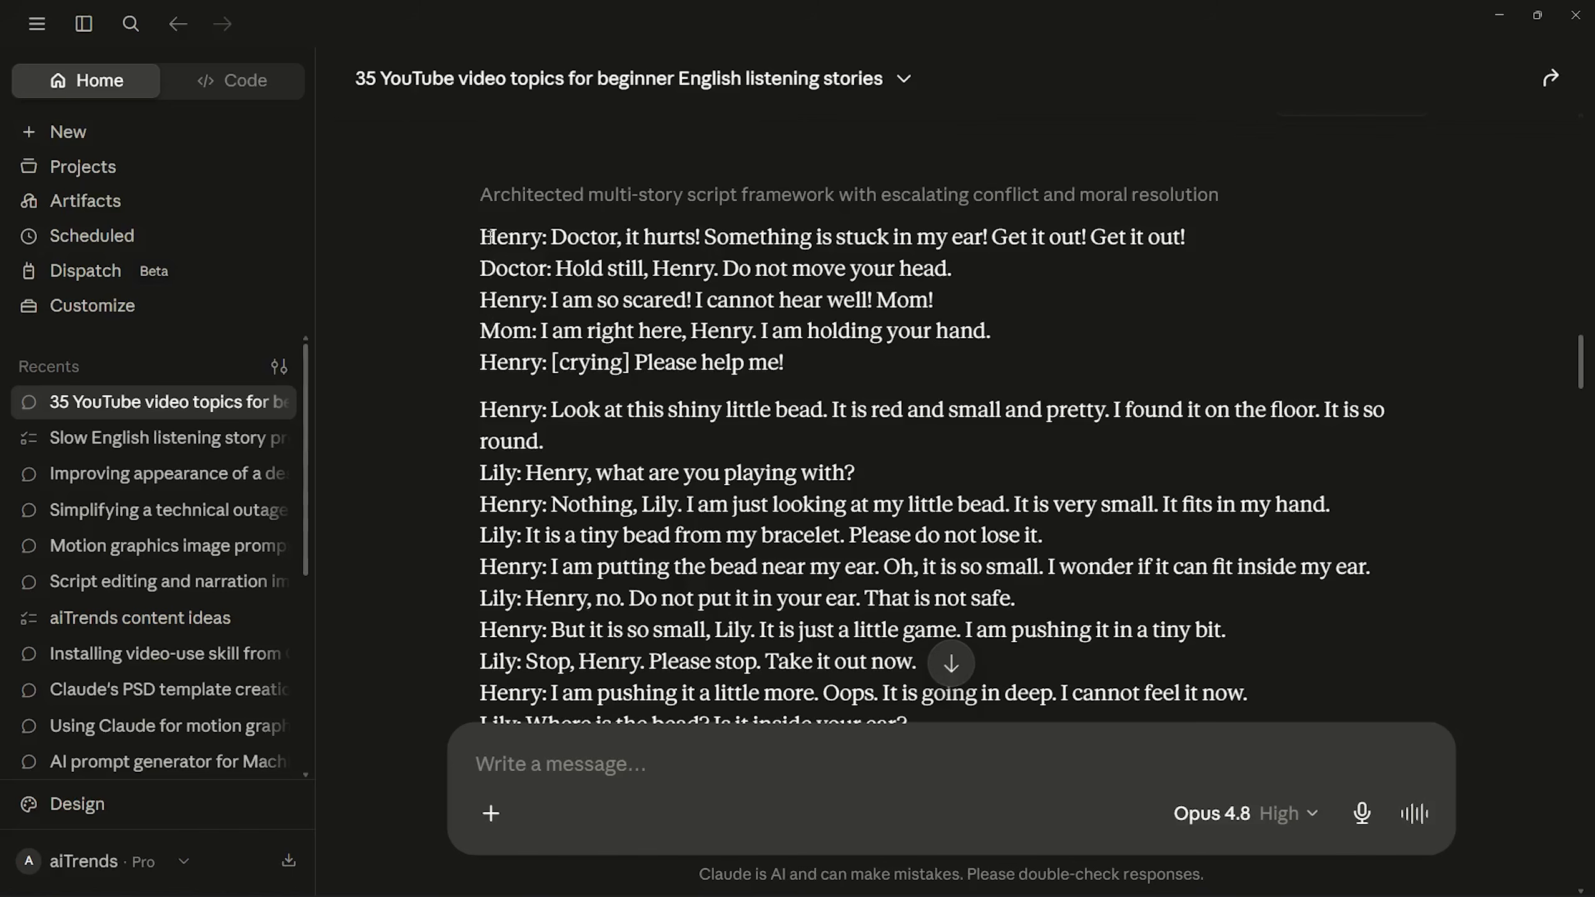
pyautogui.moveTo(481, 236); pyautogui.dragTo(585, 301)
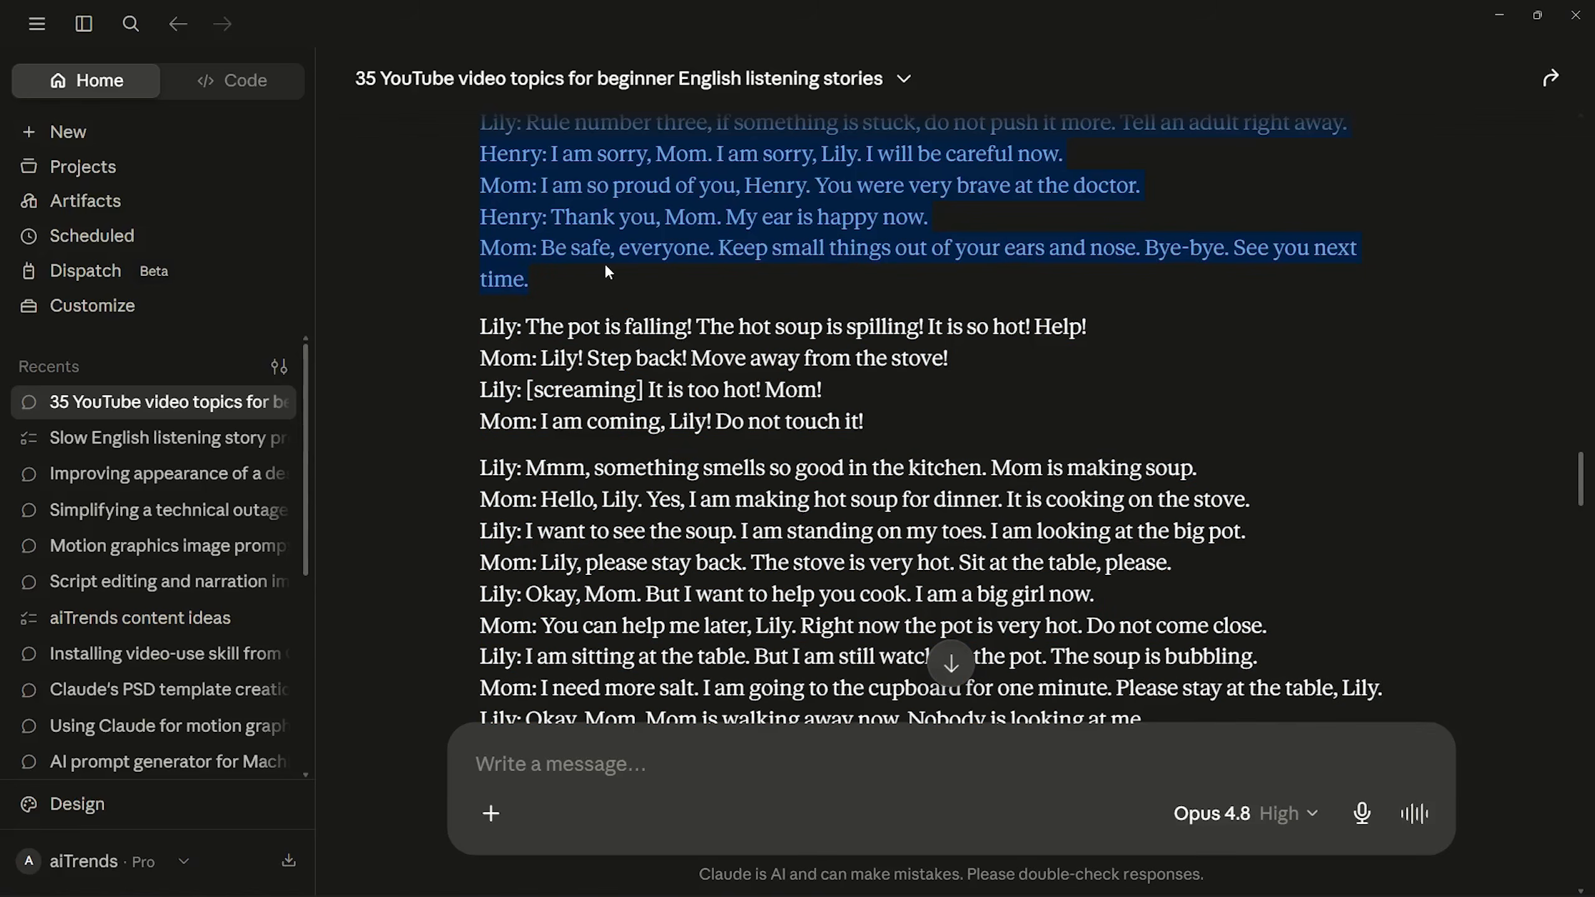
pyautogui.scroll(4, 623, 281)
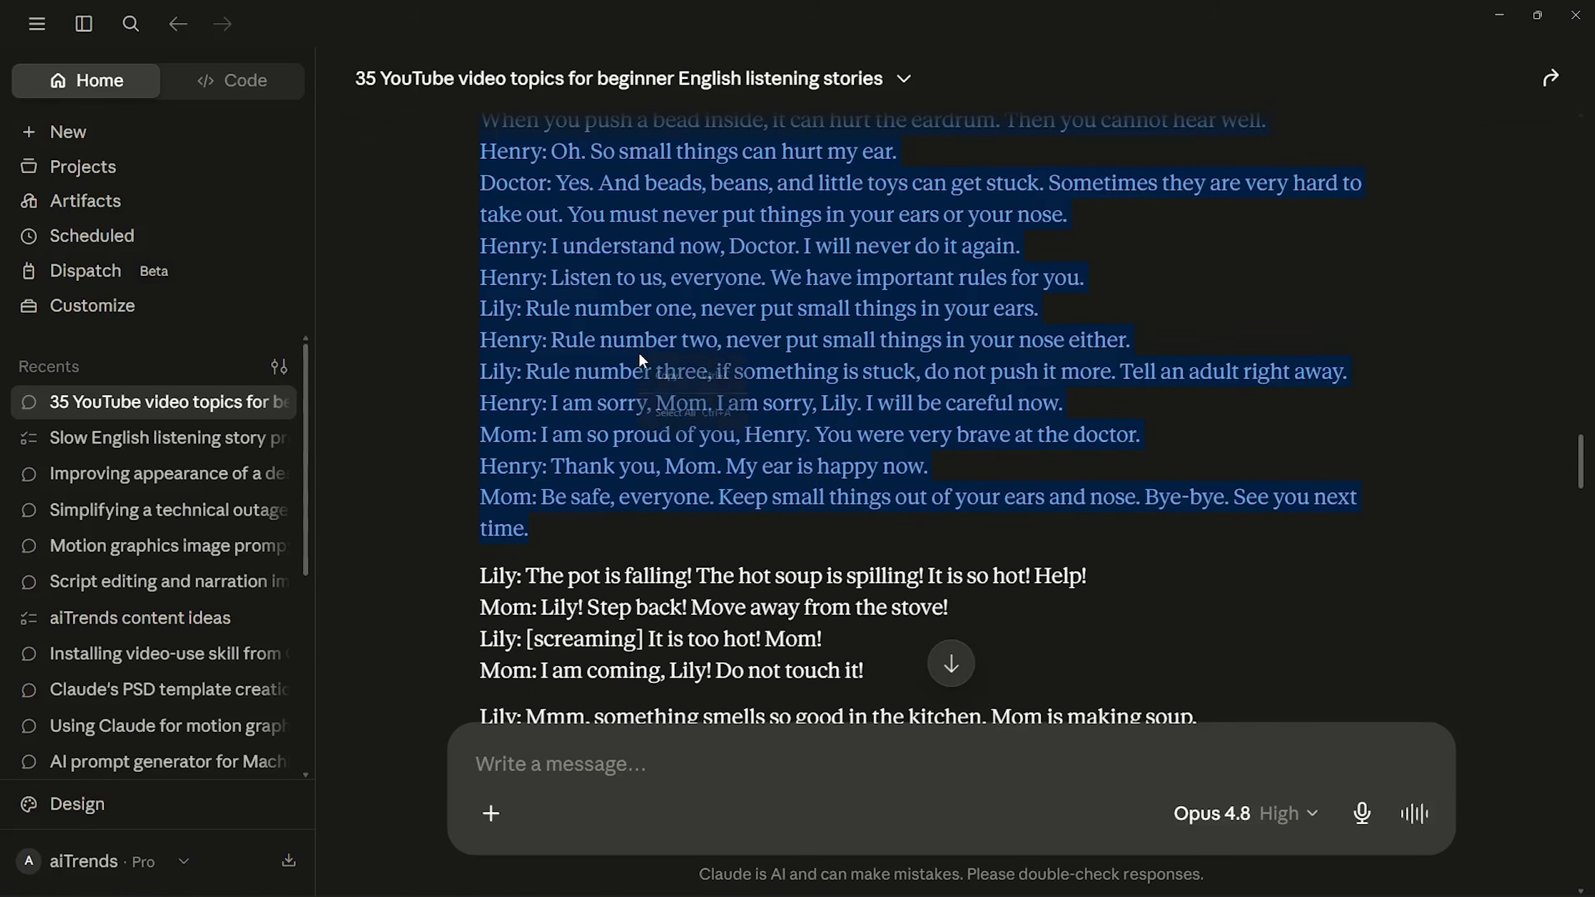
pyautogui.rightClick(640, 363)
pyautogui.click(671, 381)
pyautogui.scroll(3, 620, 447)
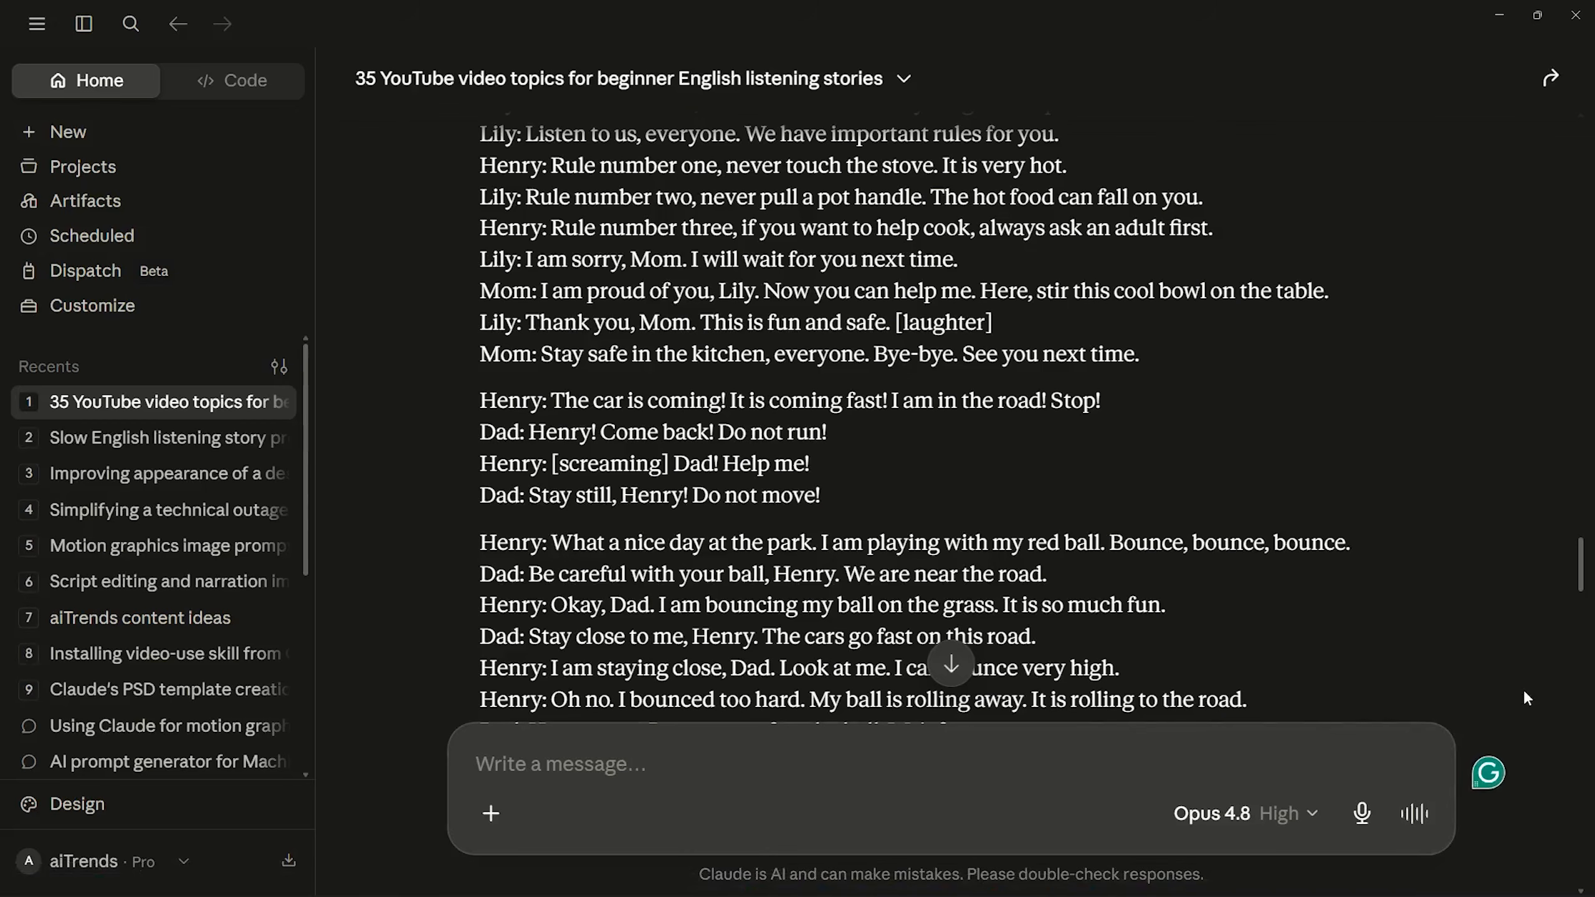
pyautogui.hotkey('ctrl', 'v')
pyautogui.press('Return')
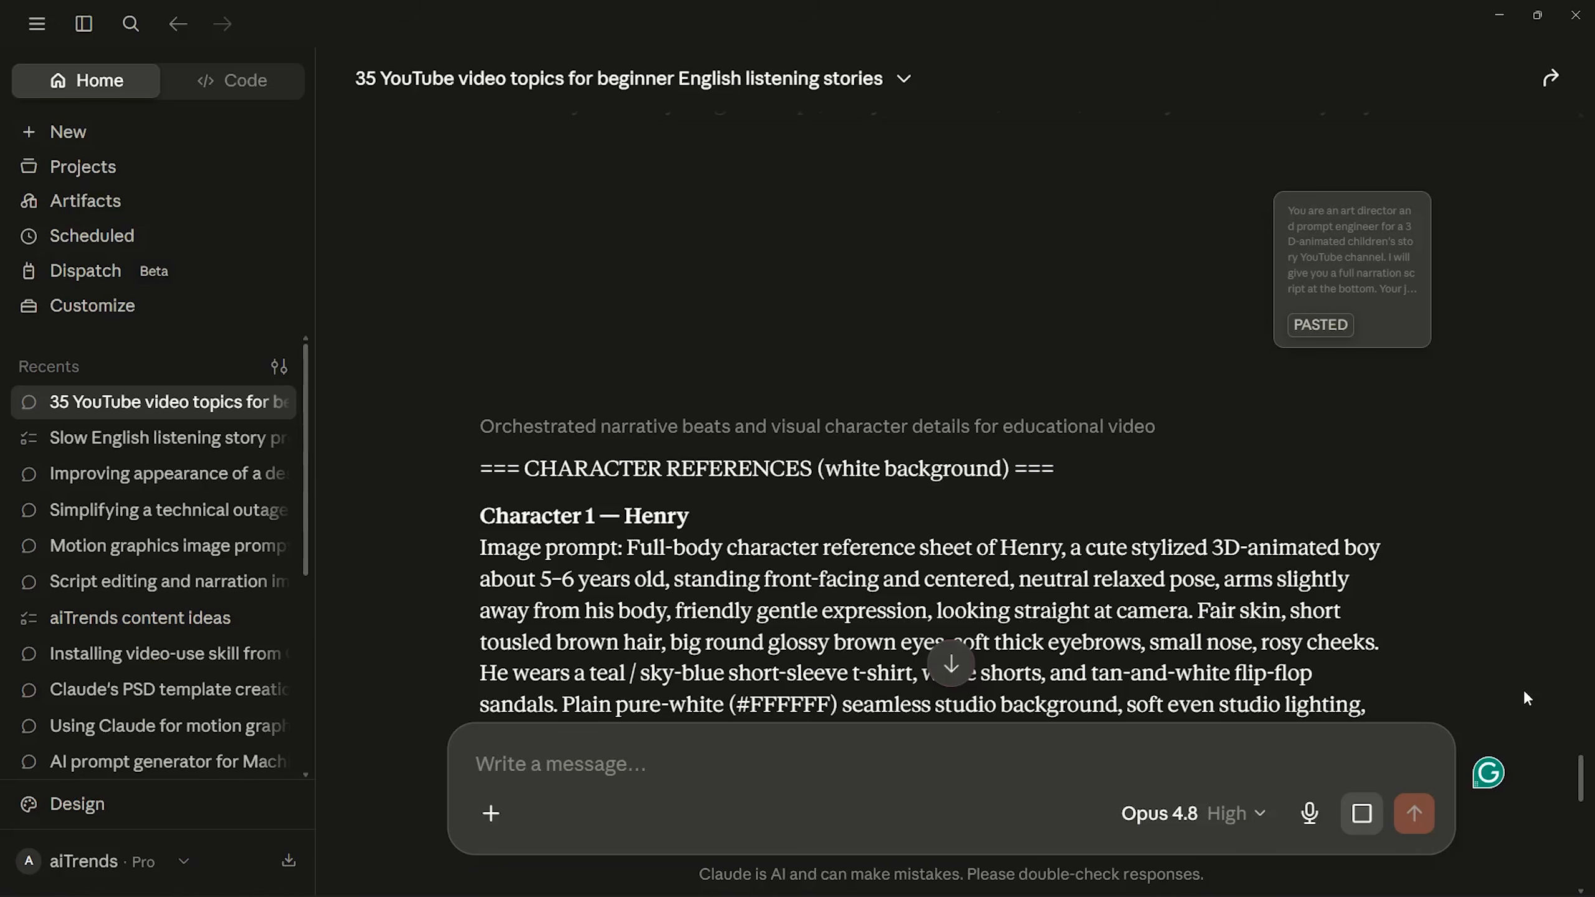
# Examine the character reference prompts for Henry, Lily, Mom and the Doctor, up to the start of the scenes section
pyautogui.scroll(-4, 1525, 697)
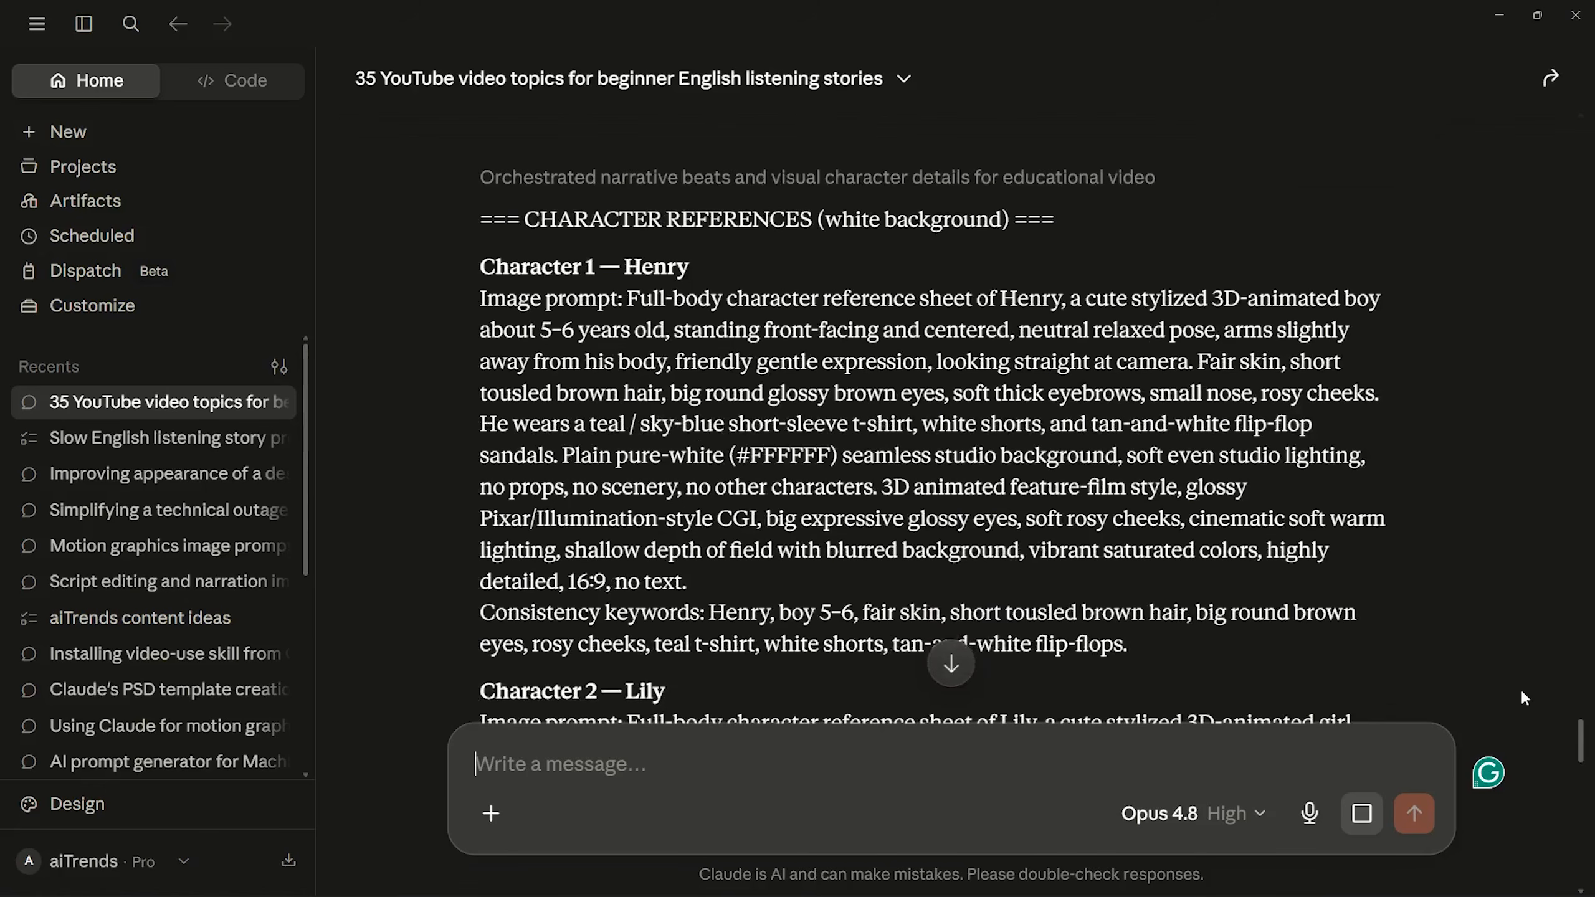
pyautogui.doubleClick(656, 267)
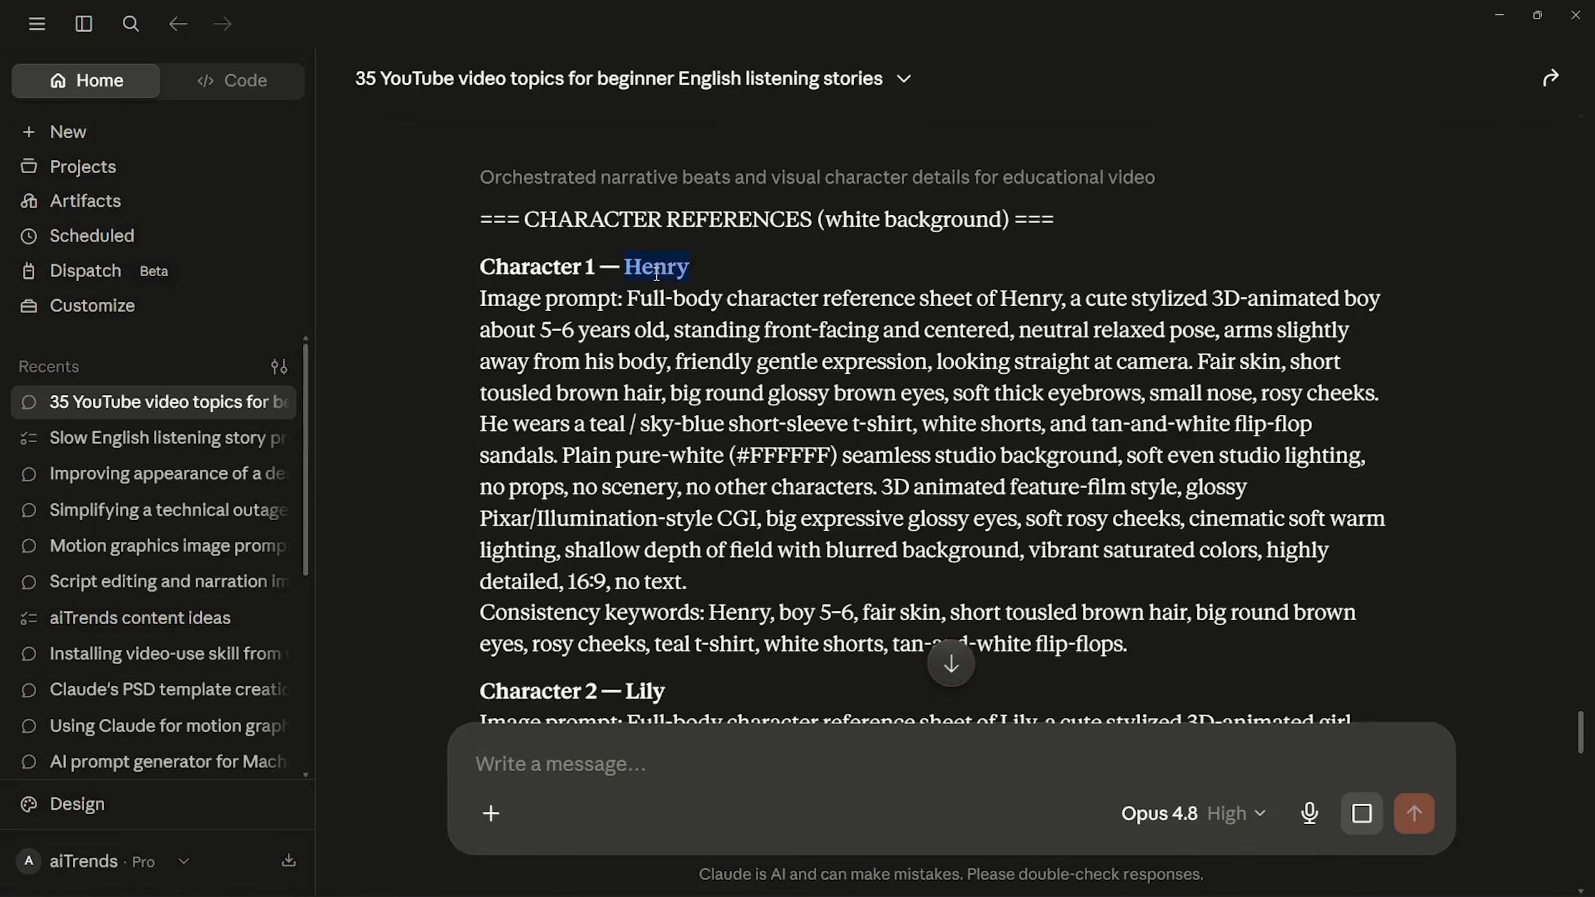
pyautogui.scroll(-6, 642, 279)
pyautogui.doubleClick(642, 279)
pyautogui.scroll(-16, 1137, 559)
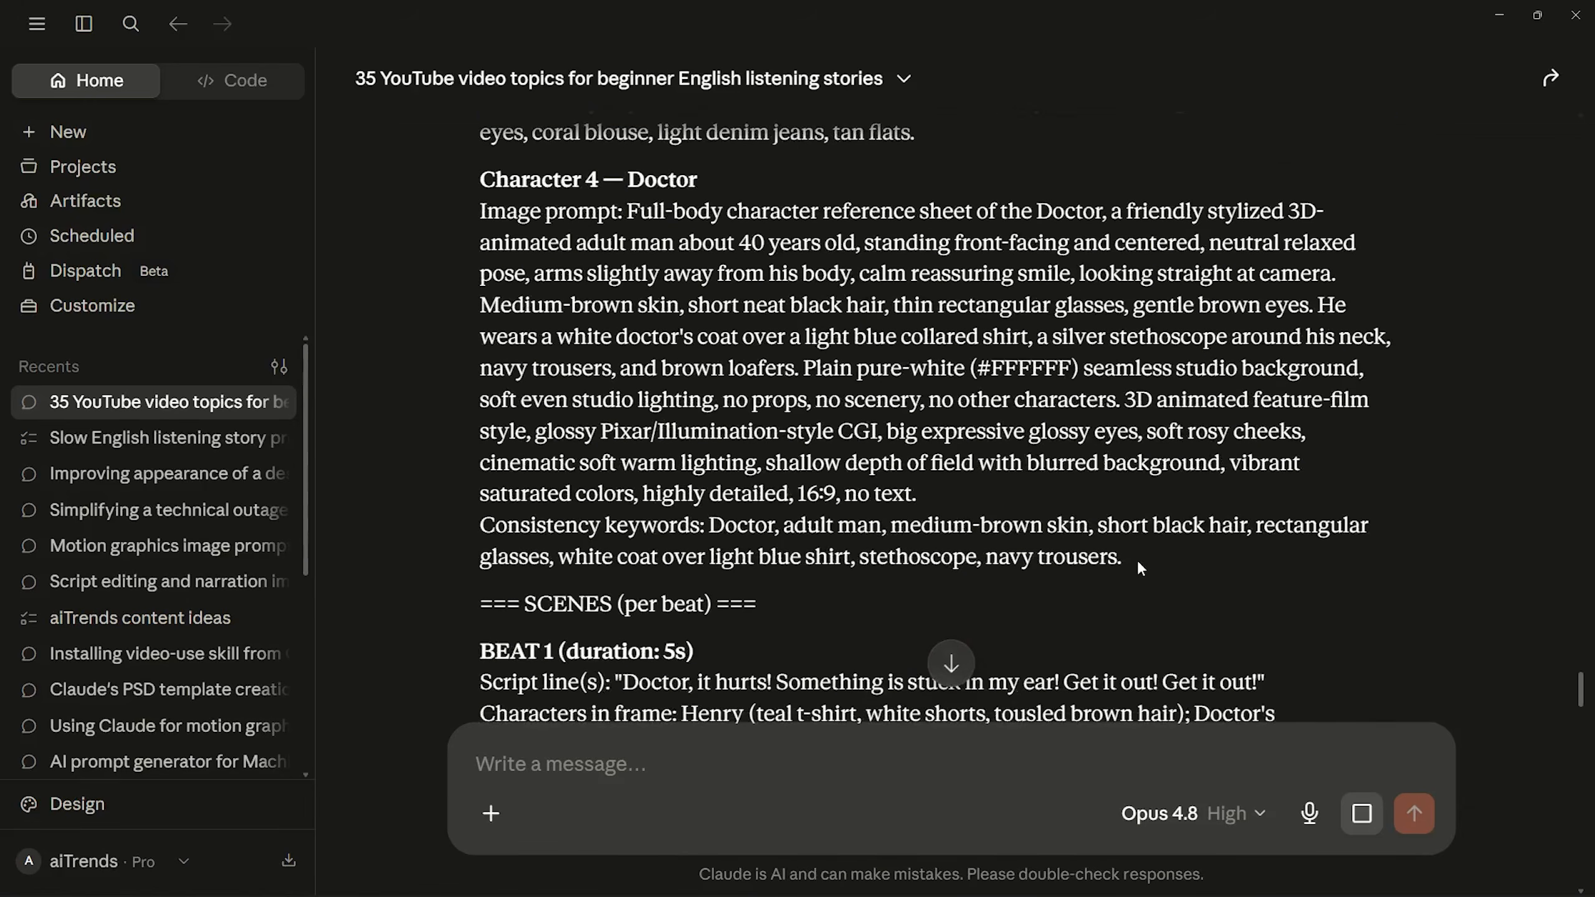
pyautogui.scroll(3, 1136, 559)
pyautogui.scroll(14, 1136, 560)
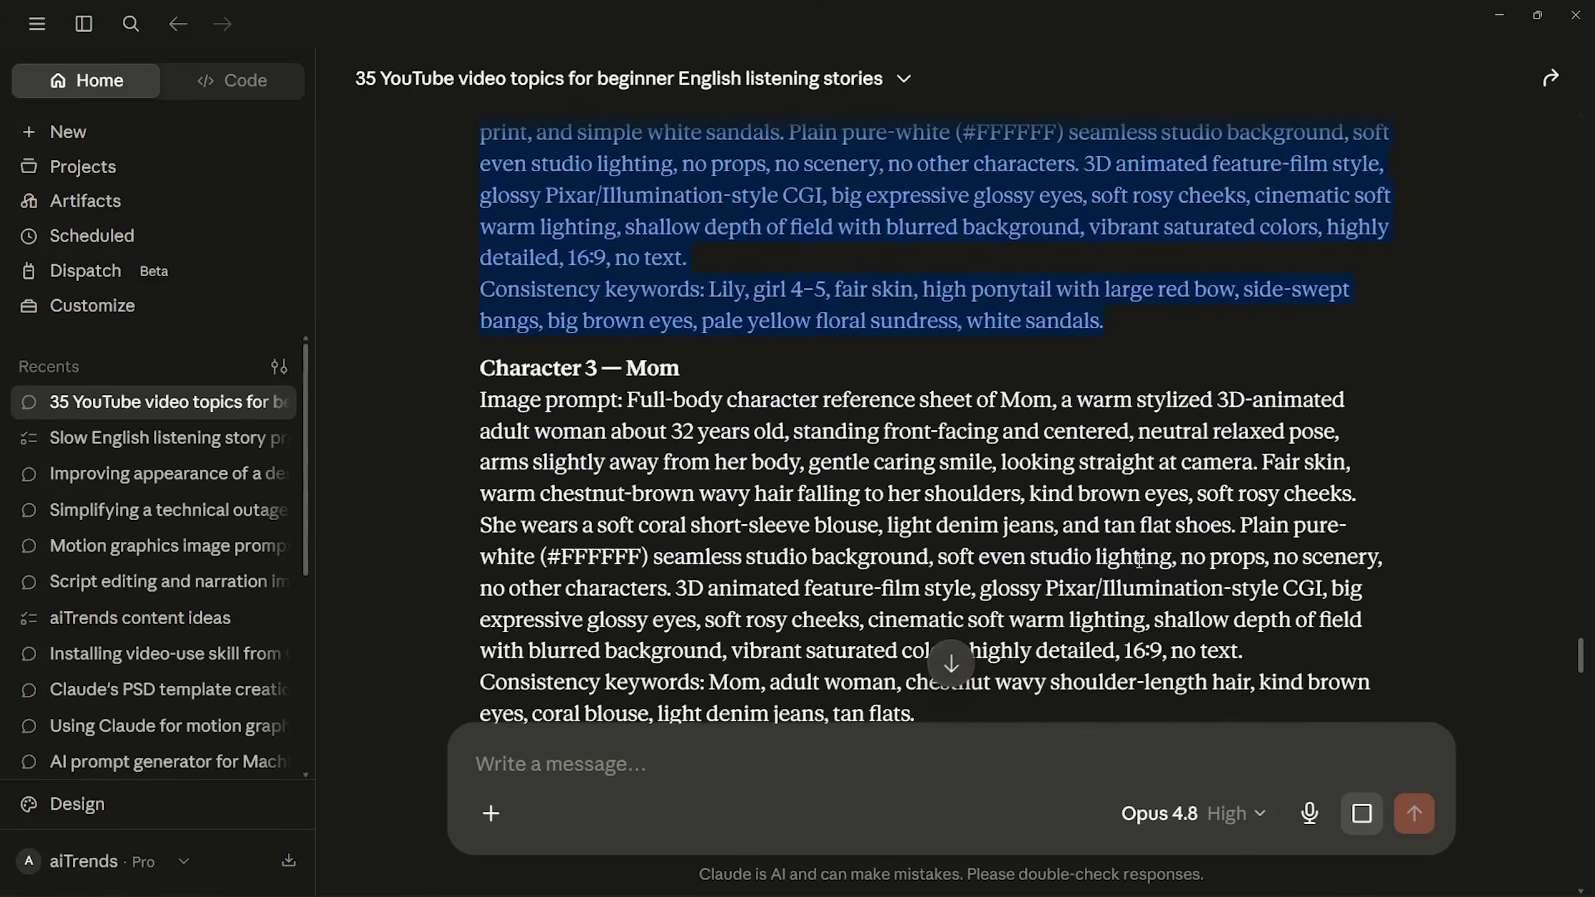
pyautogui.scroll(-11, 1138, 560)
pyautogui.scroll(-10, 1138, 559)
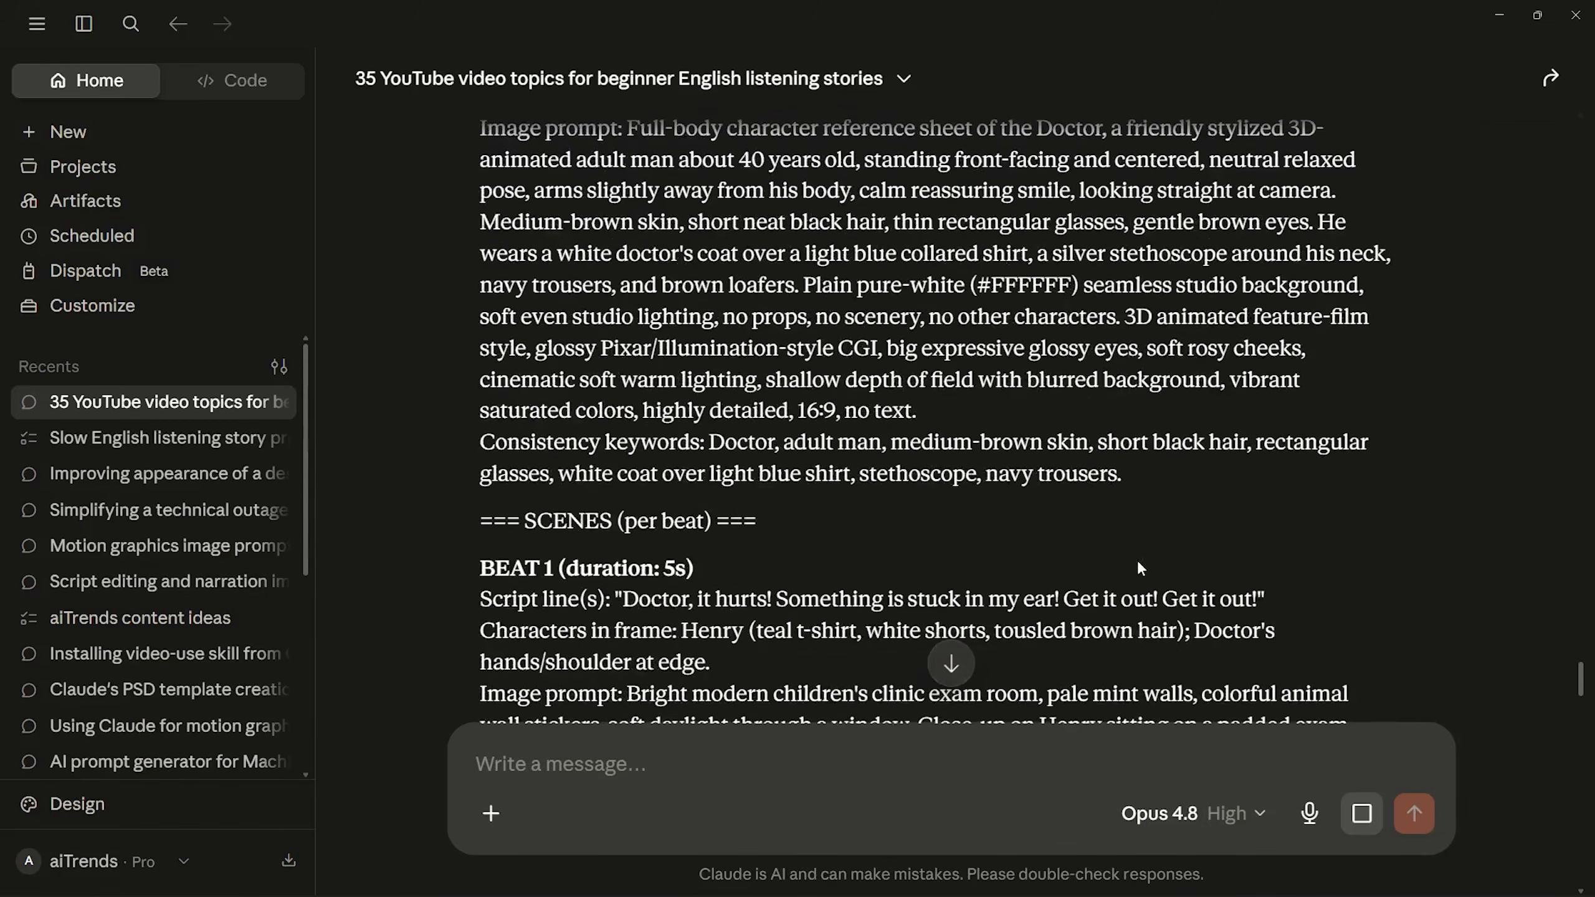
pyautogui.scroll(-1, 1138, 559)
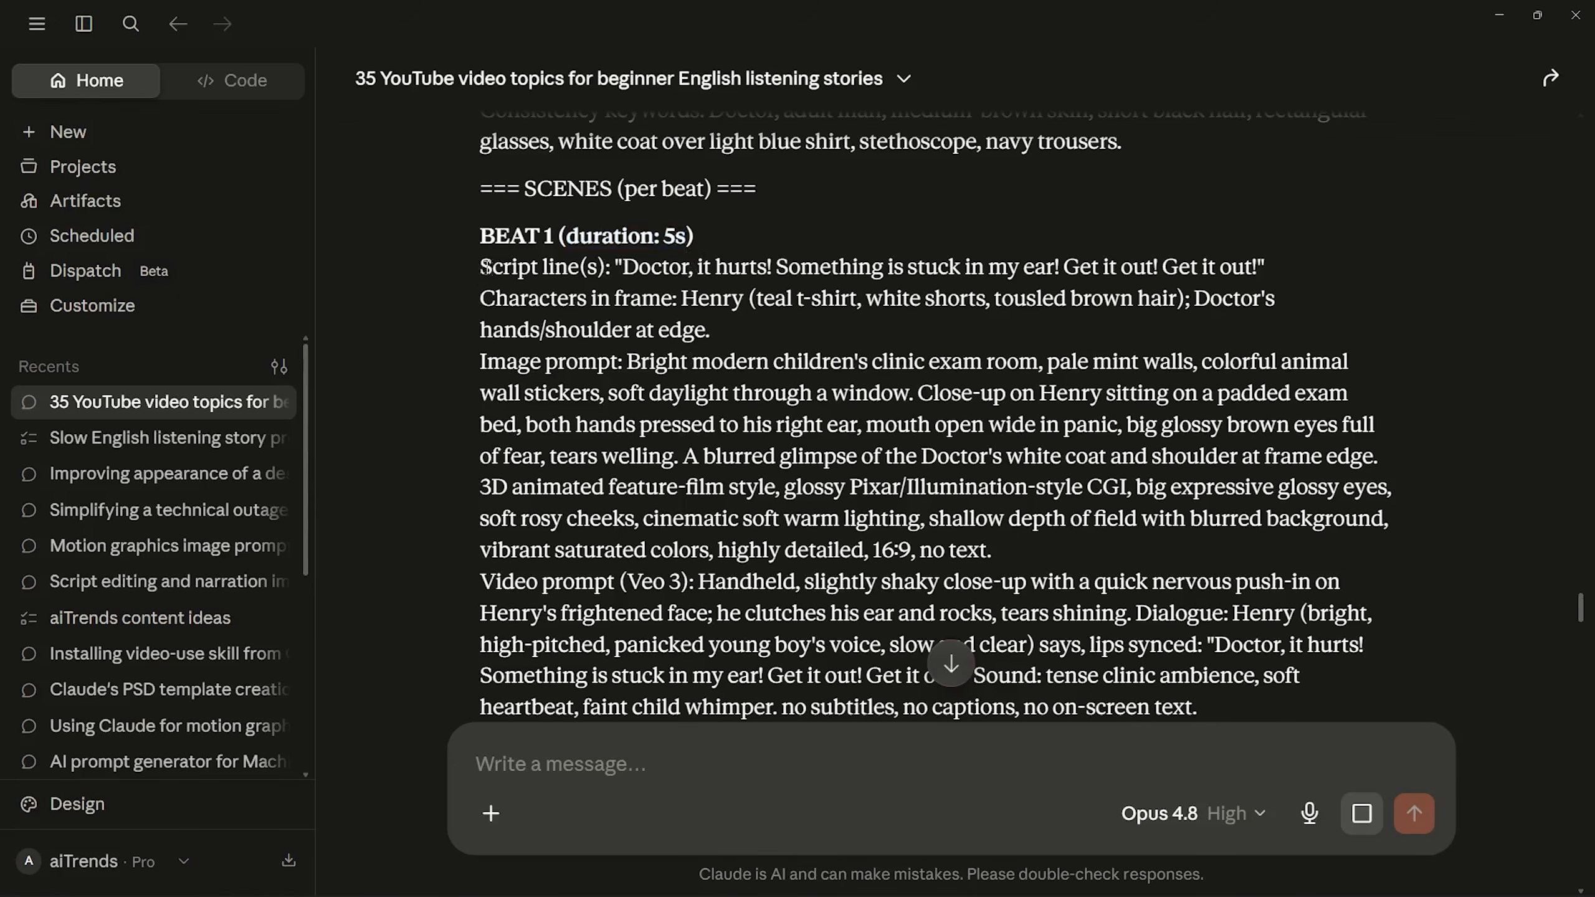
# Examine BEAT 1 of the scenes: its script line, the characters in frame and the image prompt text
pyautogui.moveTo(480, 267); pyautogui.dragTo(1269, 266)
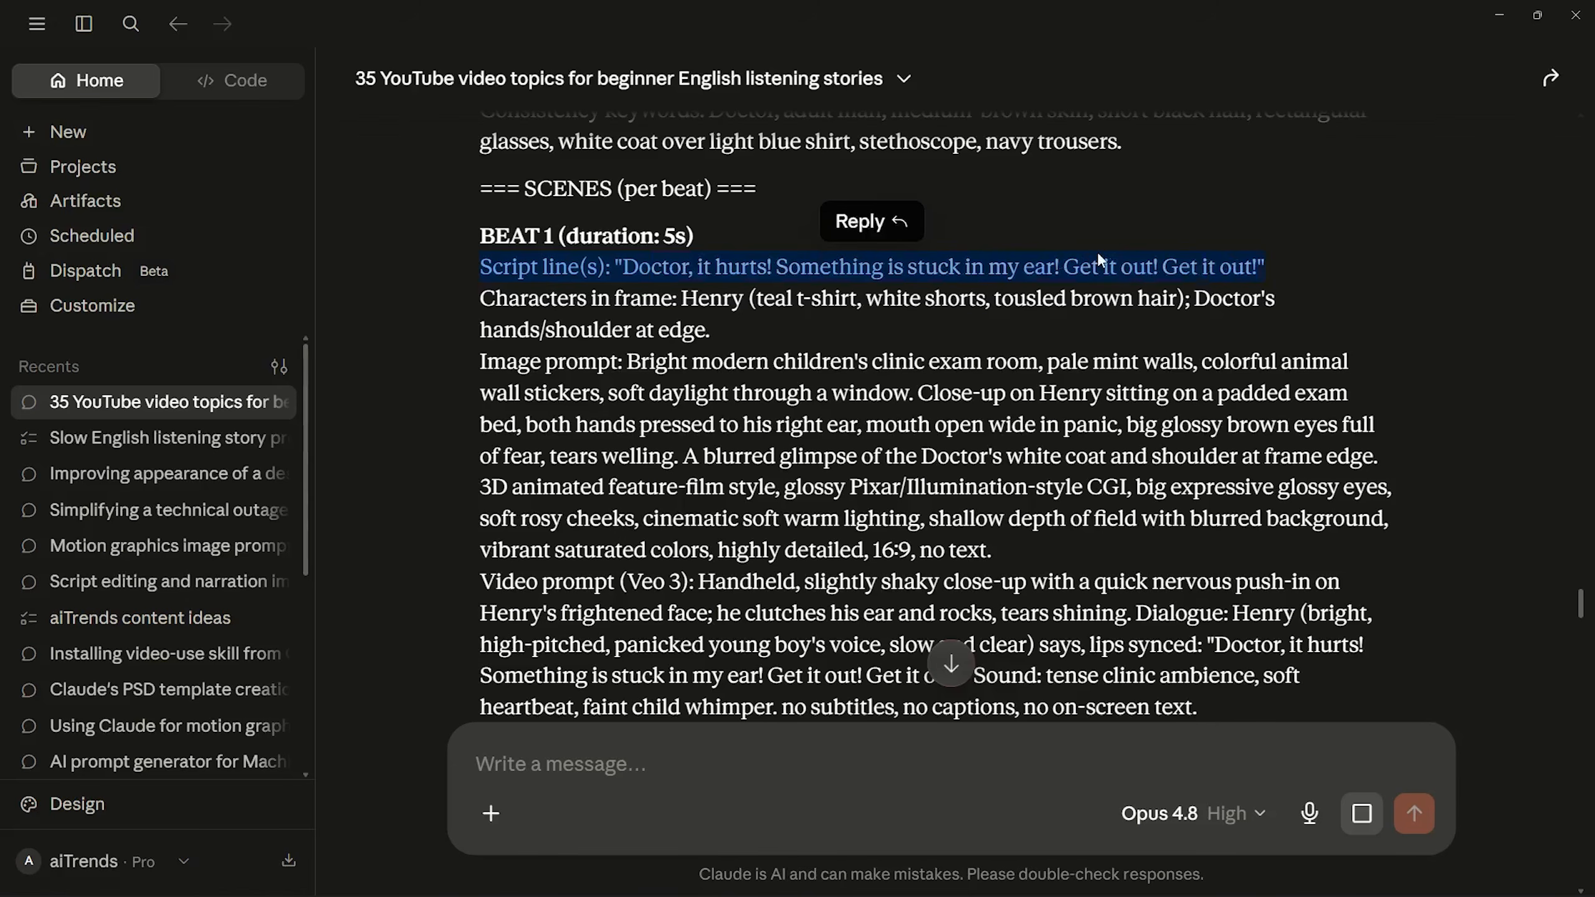
pyautogui.click(658, 332)
pyautogui.tripleClick(549, 301)
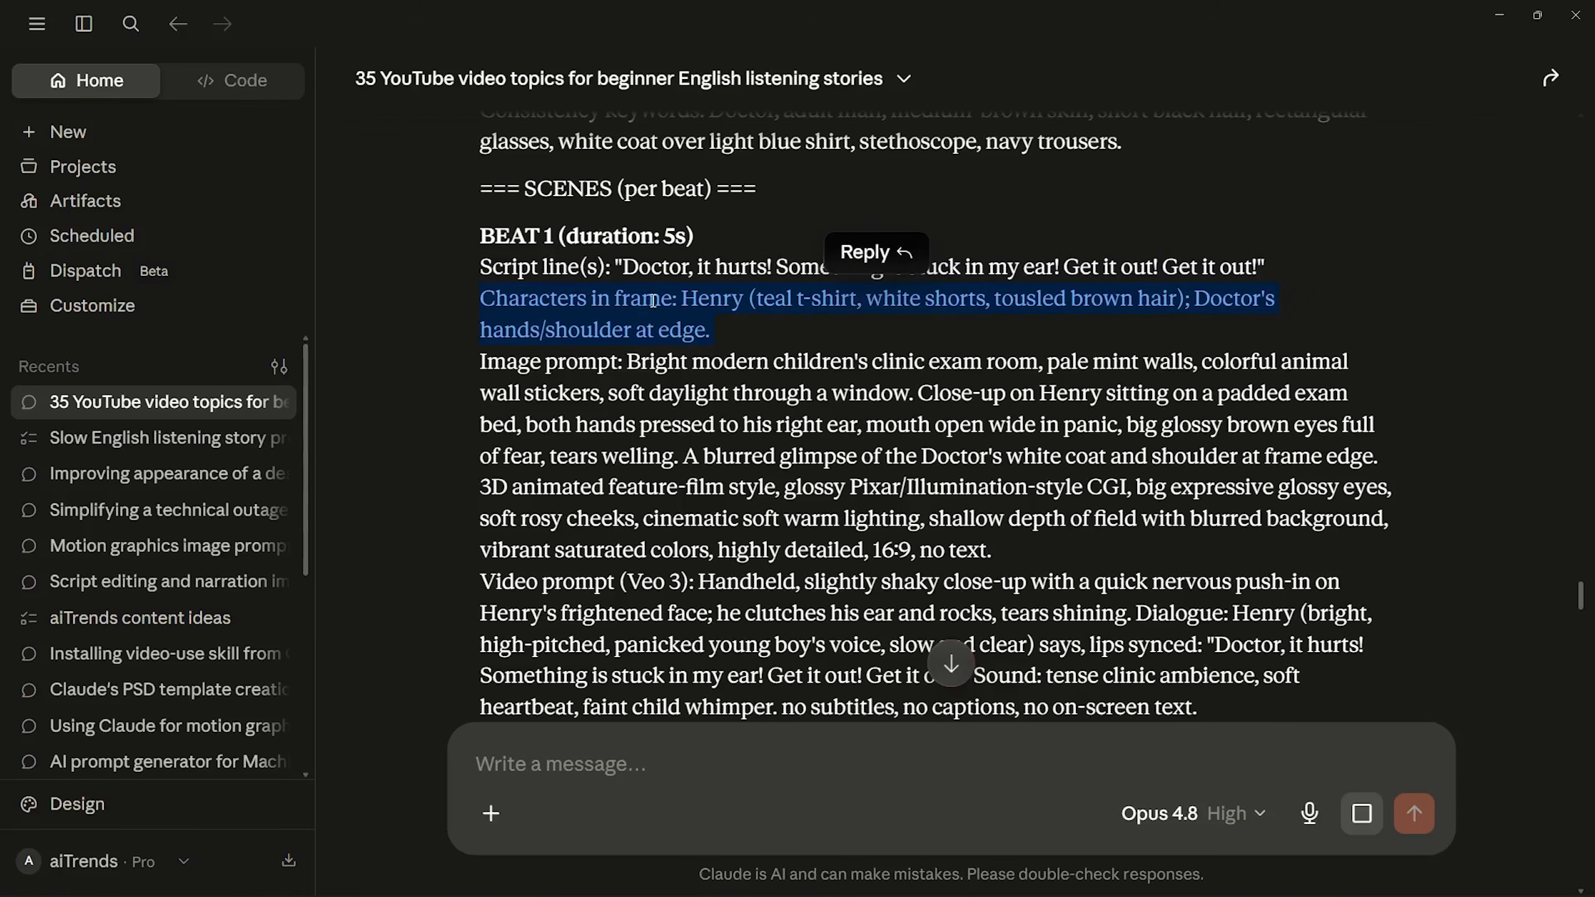
pyautogui.click(680, 302)
pyautogui.moveTo(681, 300); pyautogui.dragTo(764, 291)
pyautogui.doubleClick(510, 329)
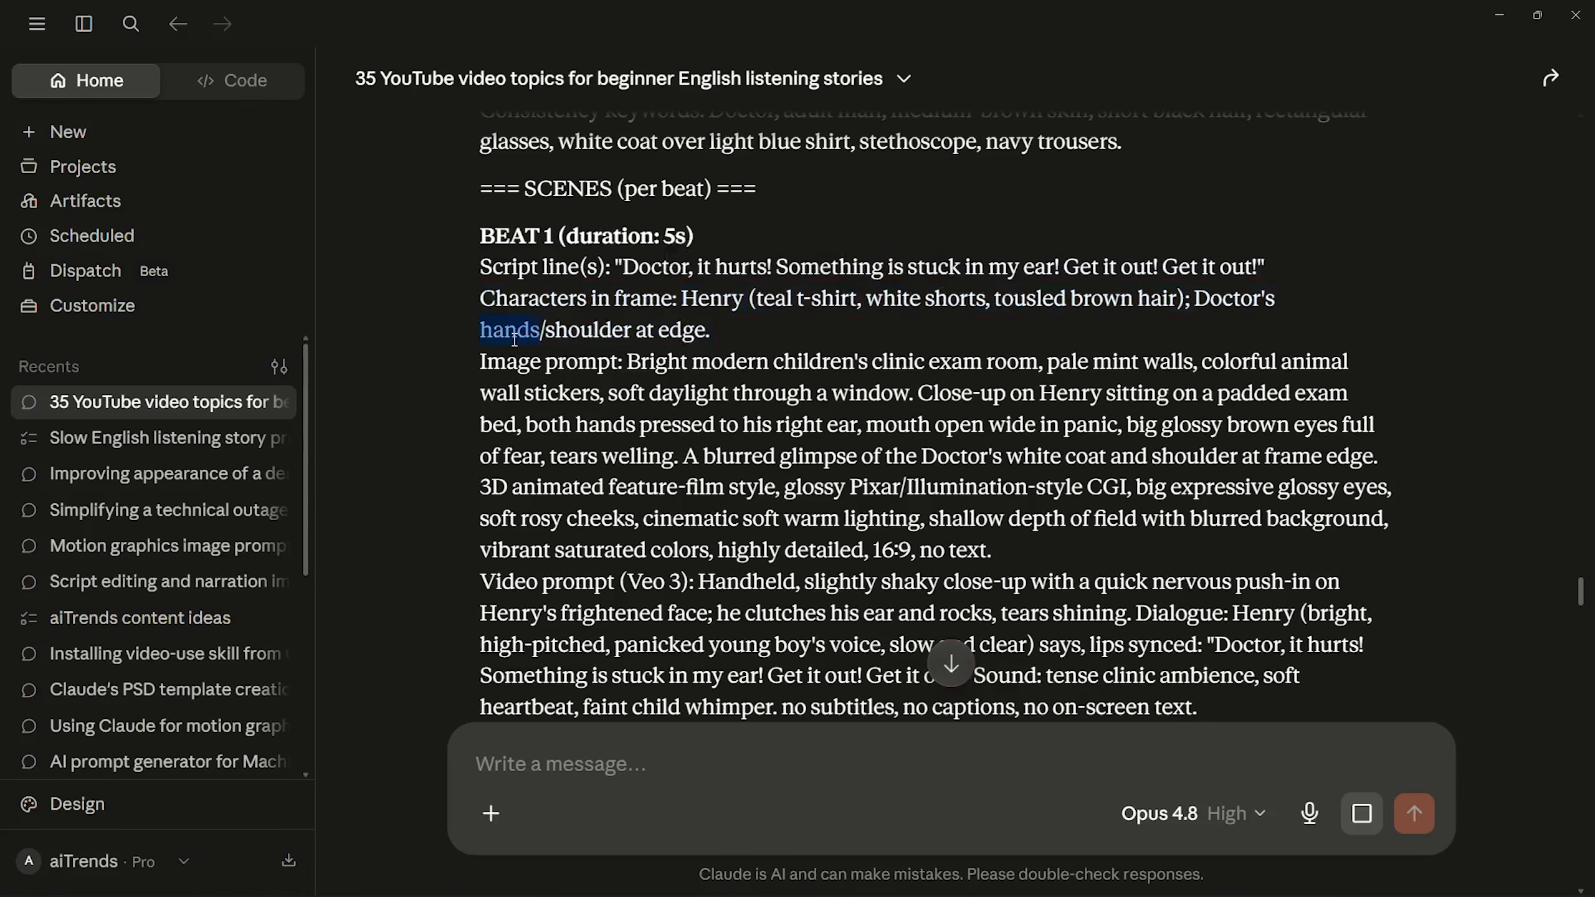
pyautogui.click(1228, 296)
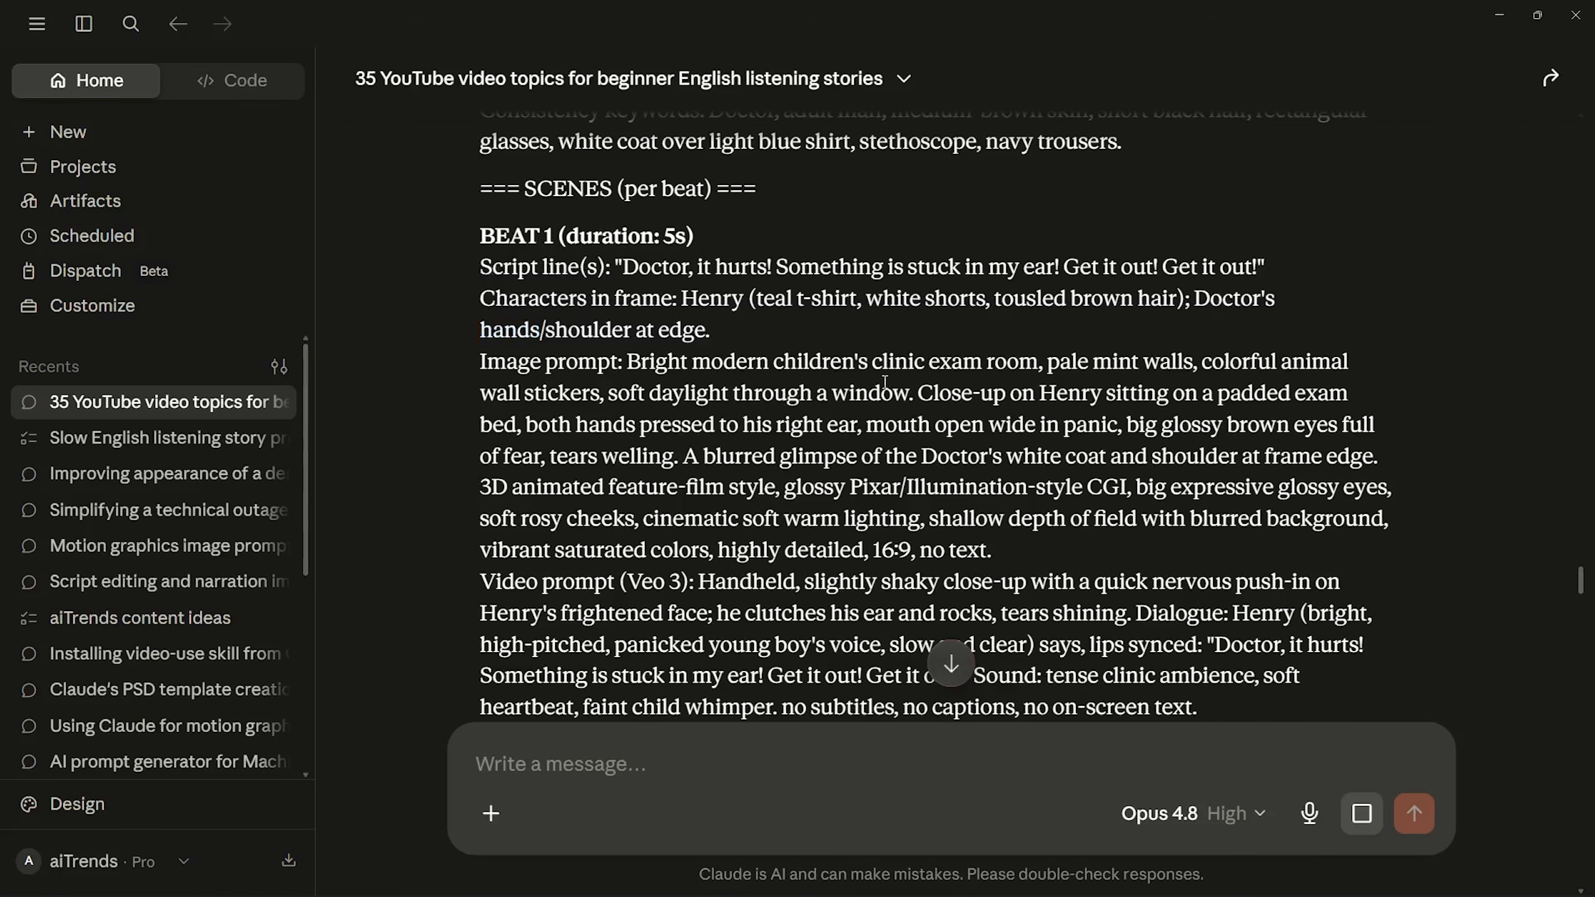
pyautogui.scroll(-2, 903, 375)
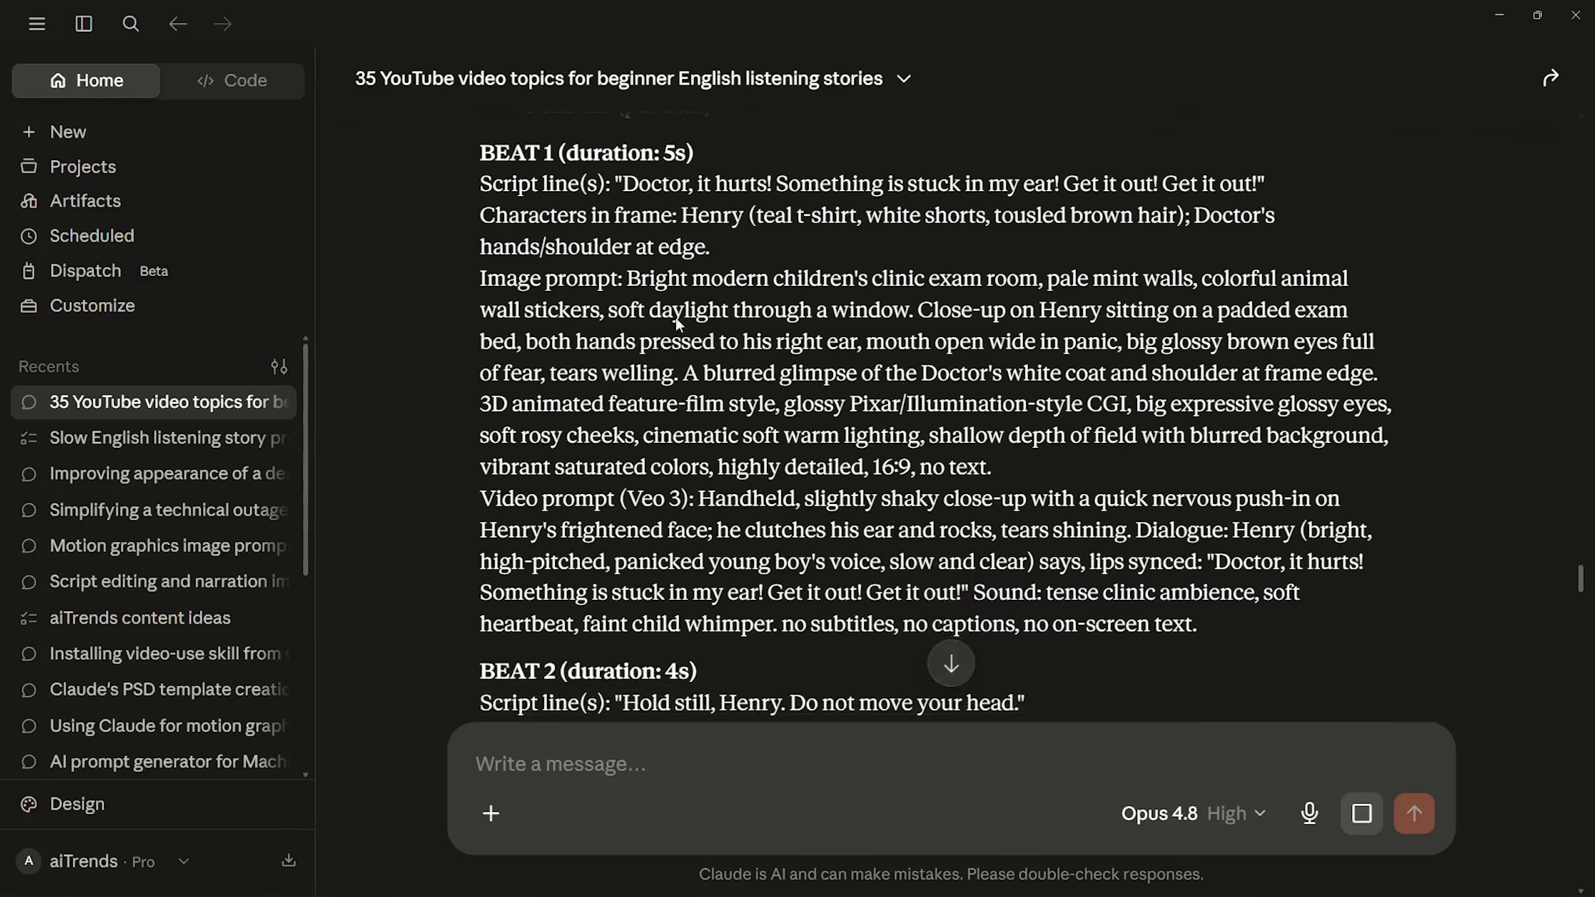
pyautogui.moveTo(627, 278); pyautogui.dragTo(1014, 469)
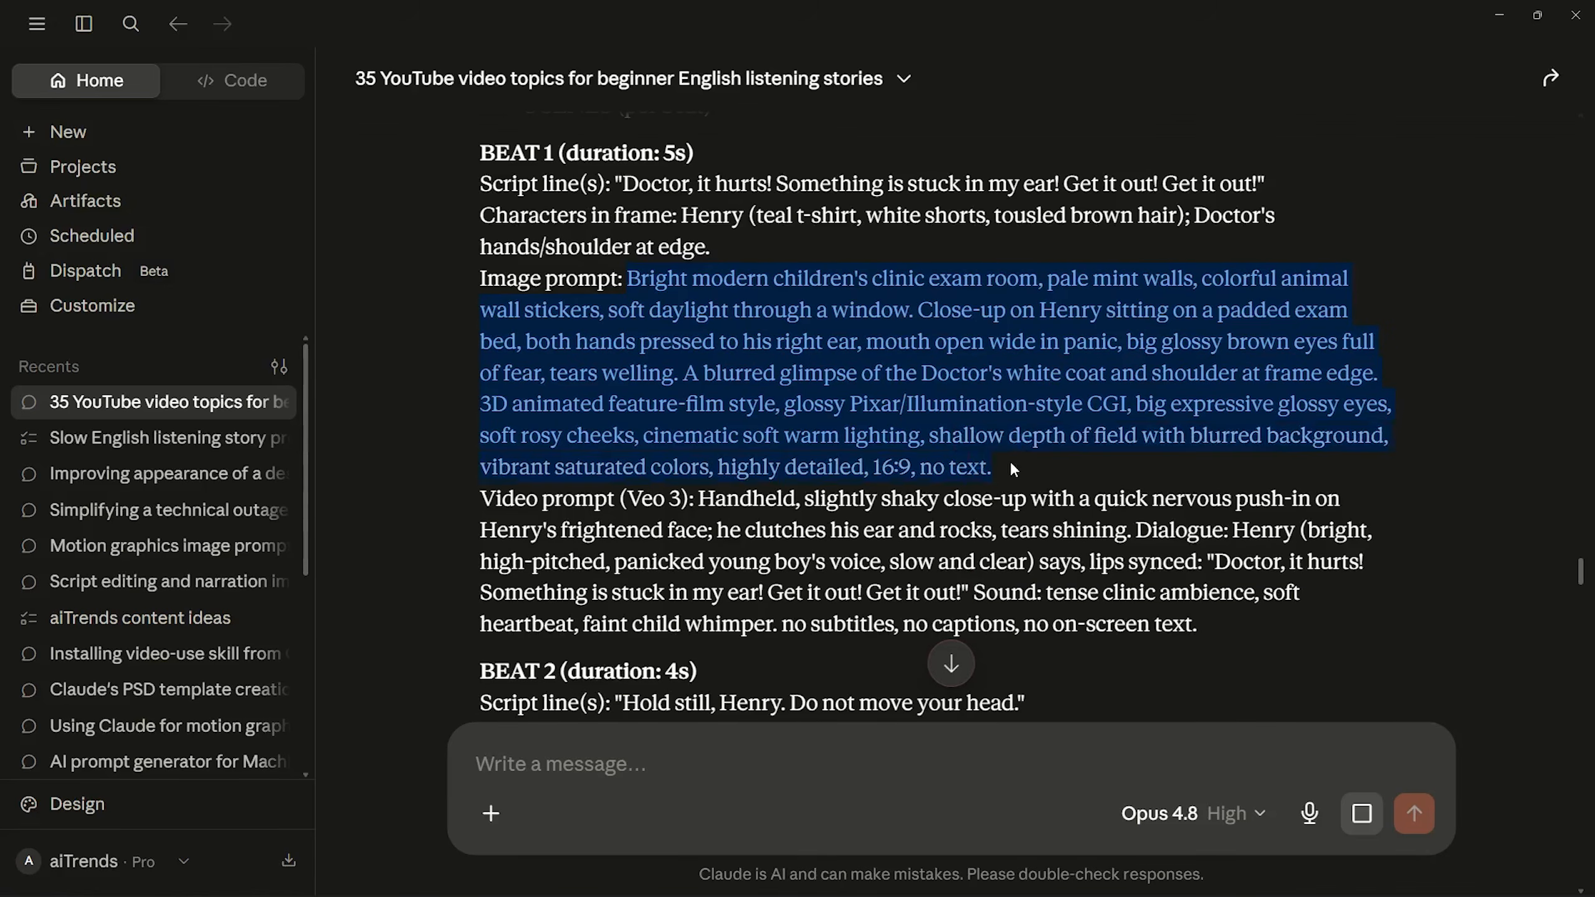
# Examine BEAT 1's Veo 3 video prompt and skim the script lines, image prompts and video prompts of the following beats
pyautogui.click(897, 417)
pyautogui.scroll(-2, 898, 417)
pyautogui.moveTo(699, 417); pyautogui.dragTo(1219, 556)
pyautogui.click(961, 419)
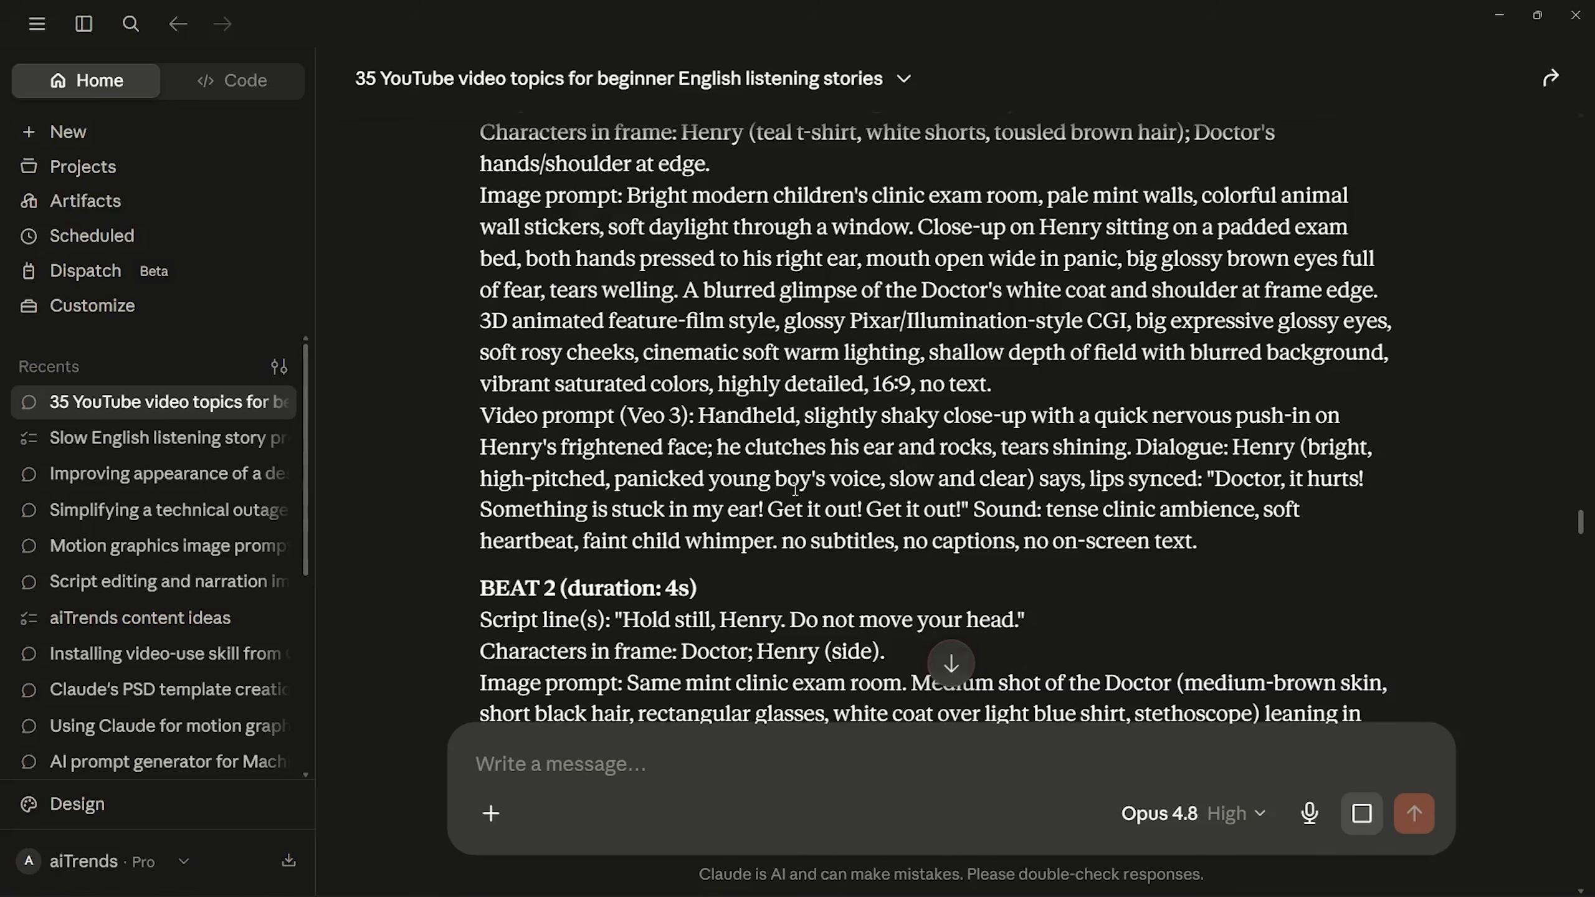
pyautogui.scroll(-20, 601, 501)
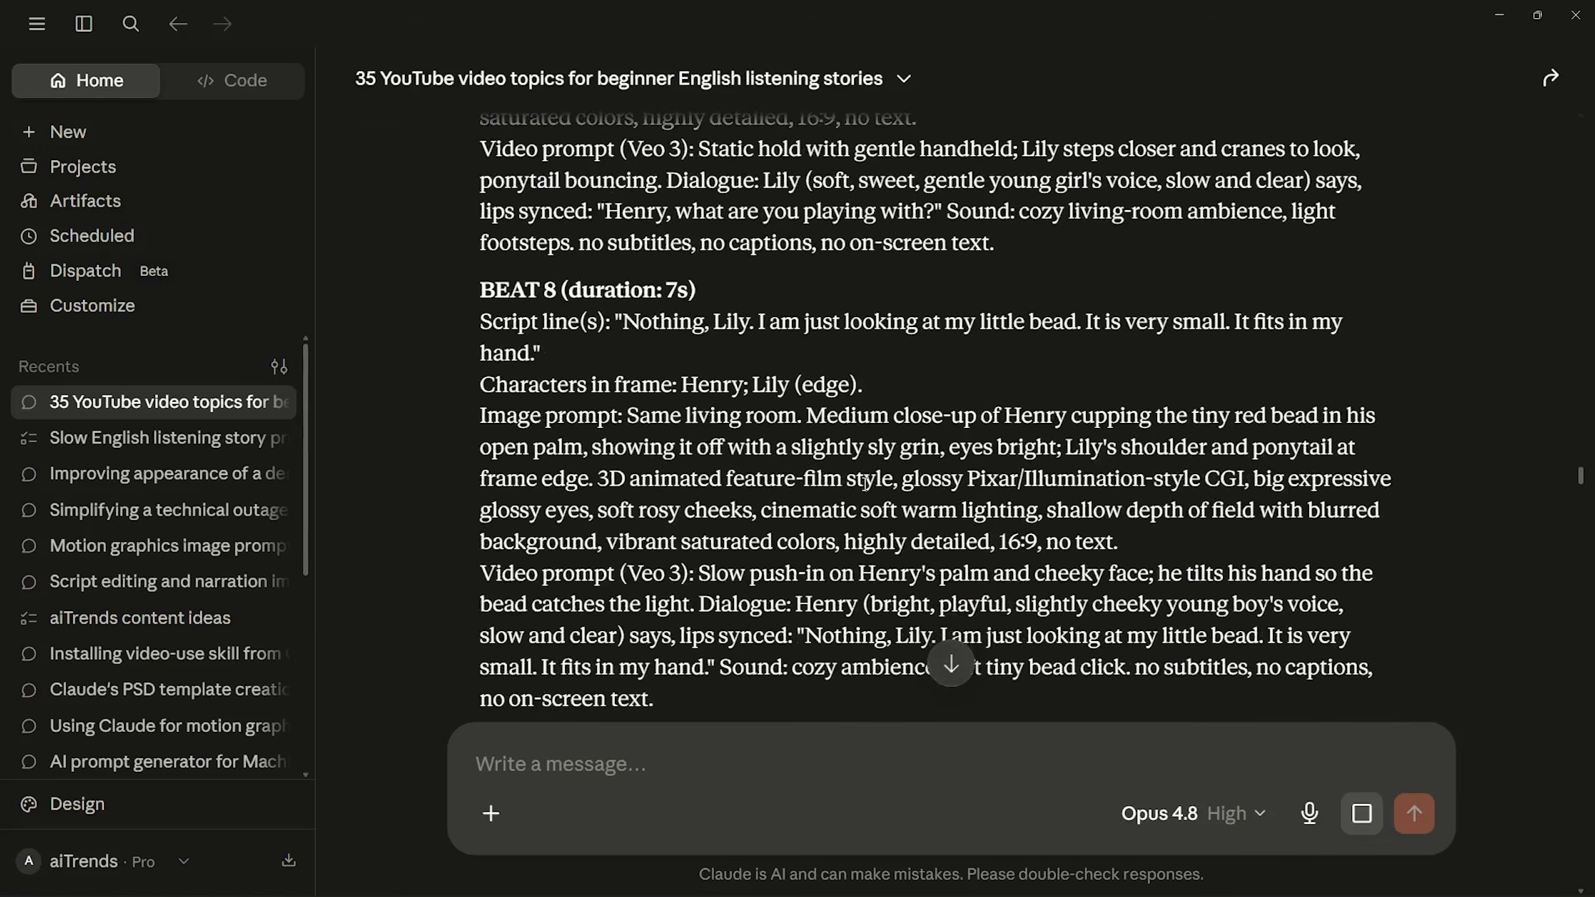
pyautogui.scroll(-20, 865, 485)
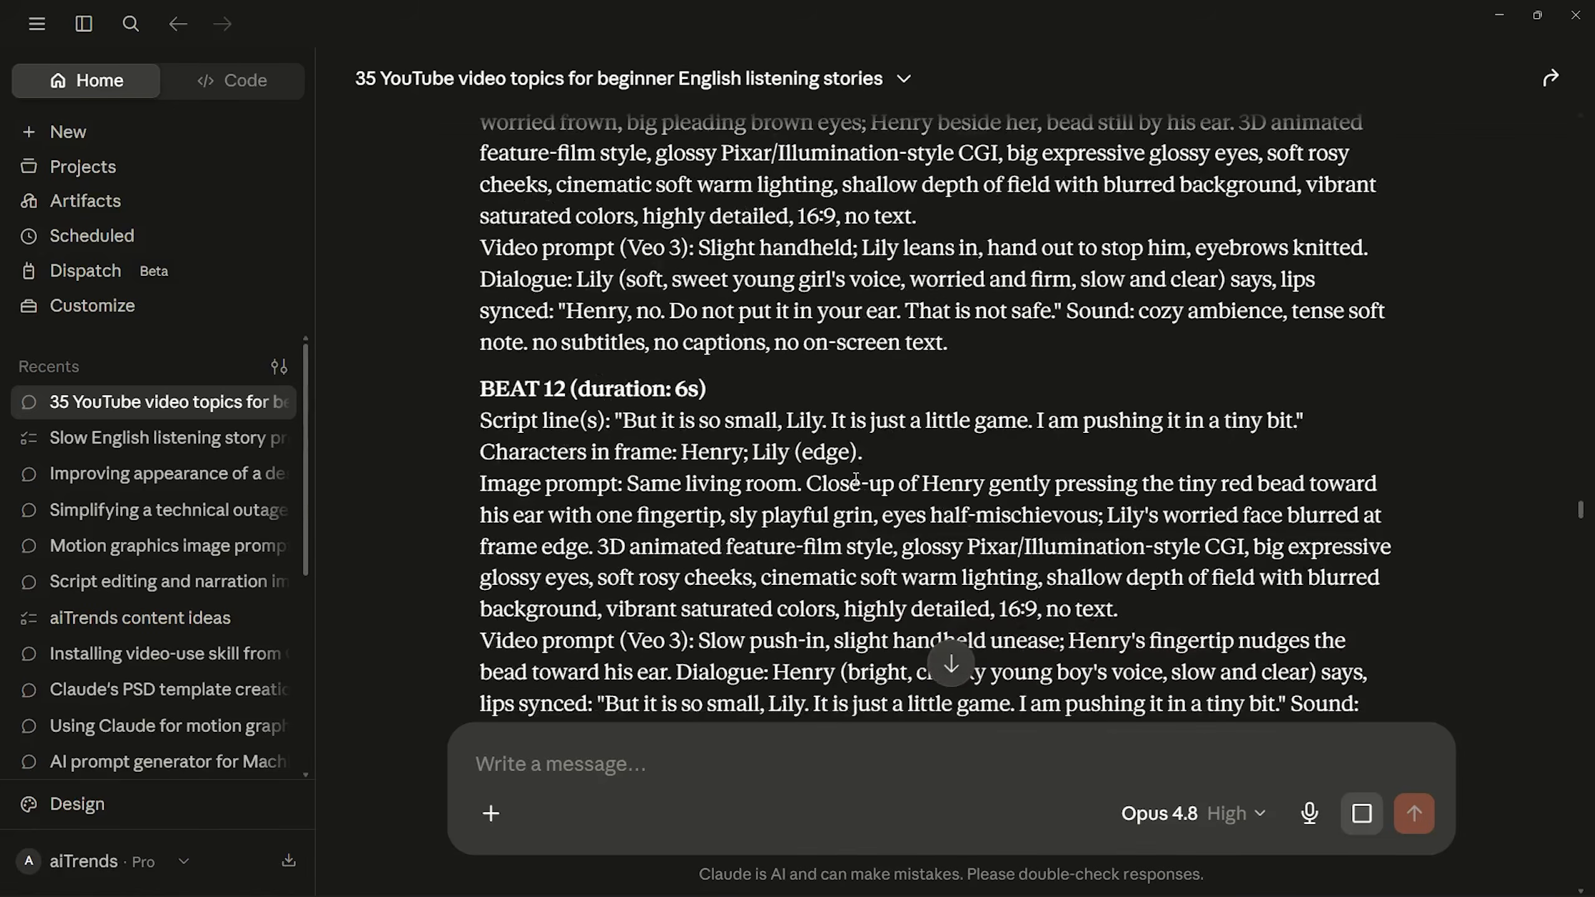
pyautogui.scroll(-10, 850, 485)
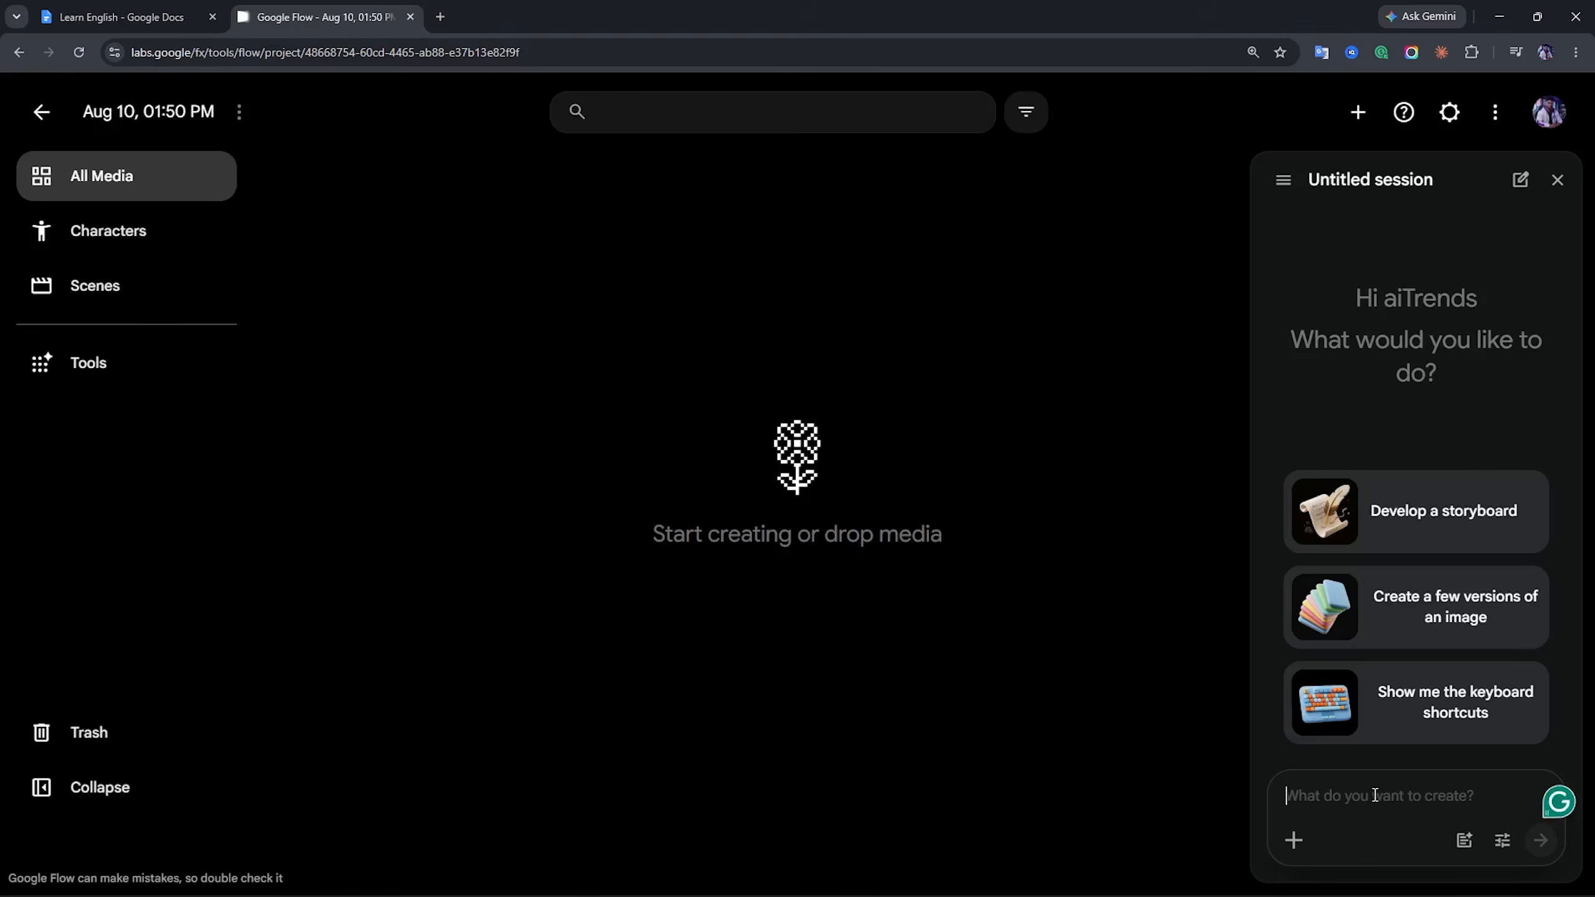
# Switch to Google Flow, generate Henry's full-body character reference from his image prompt, and view the generated character images
pyautogui.hotkey('ctrl', 'v')
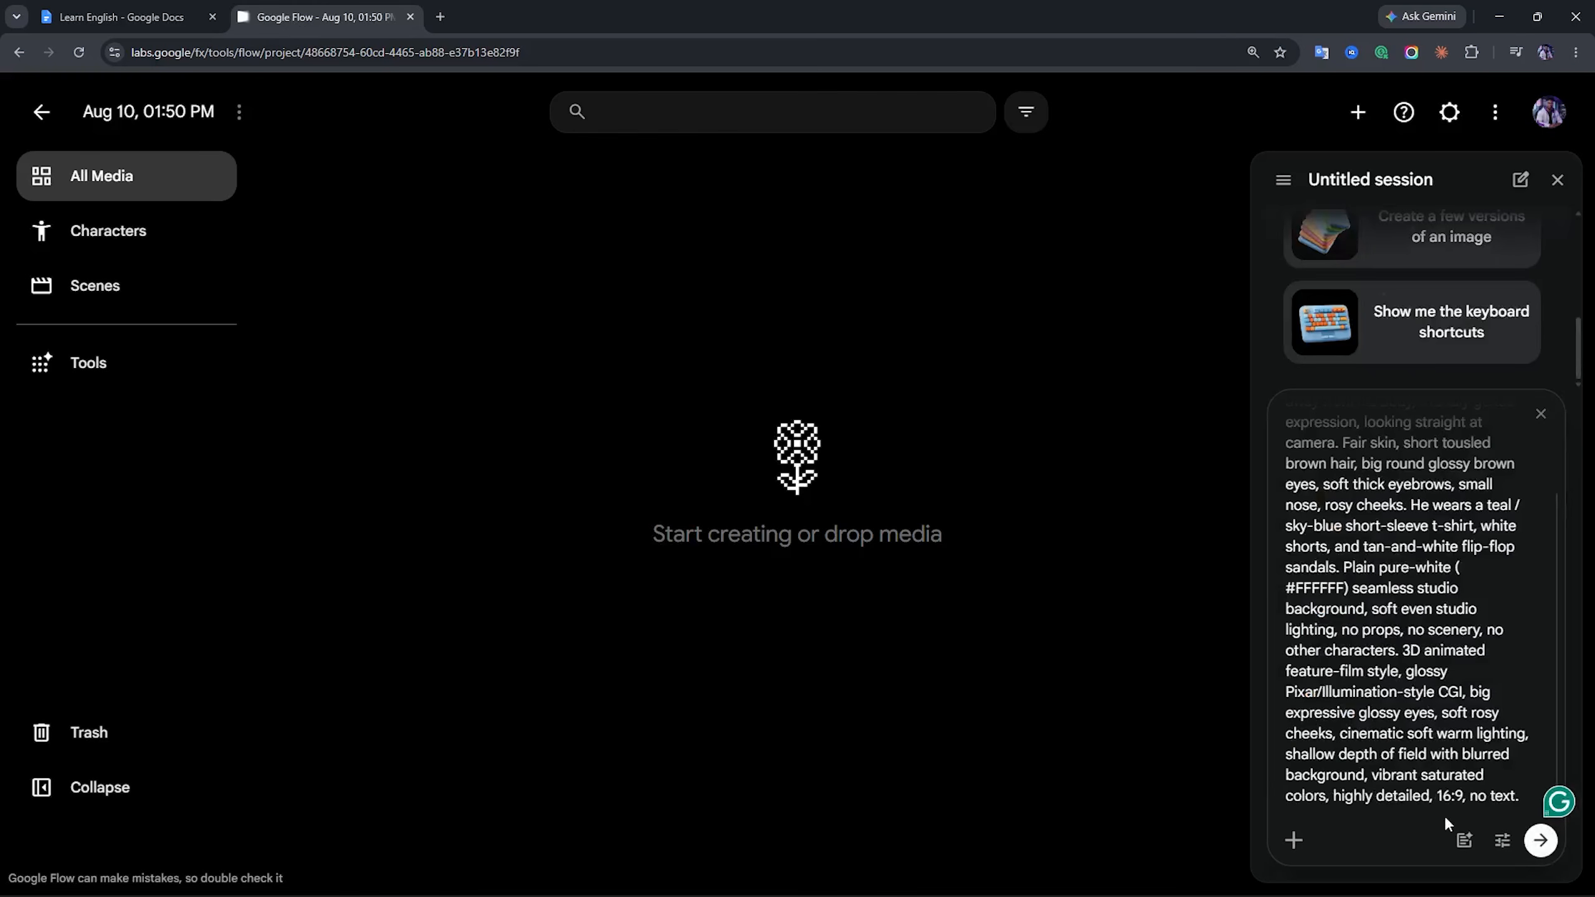
pyautogui.click(1540, 842)
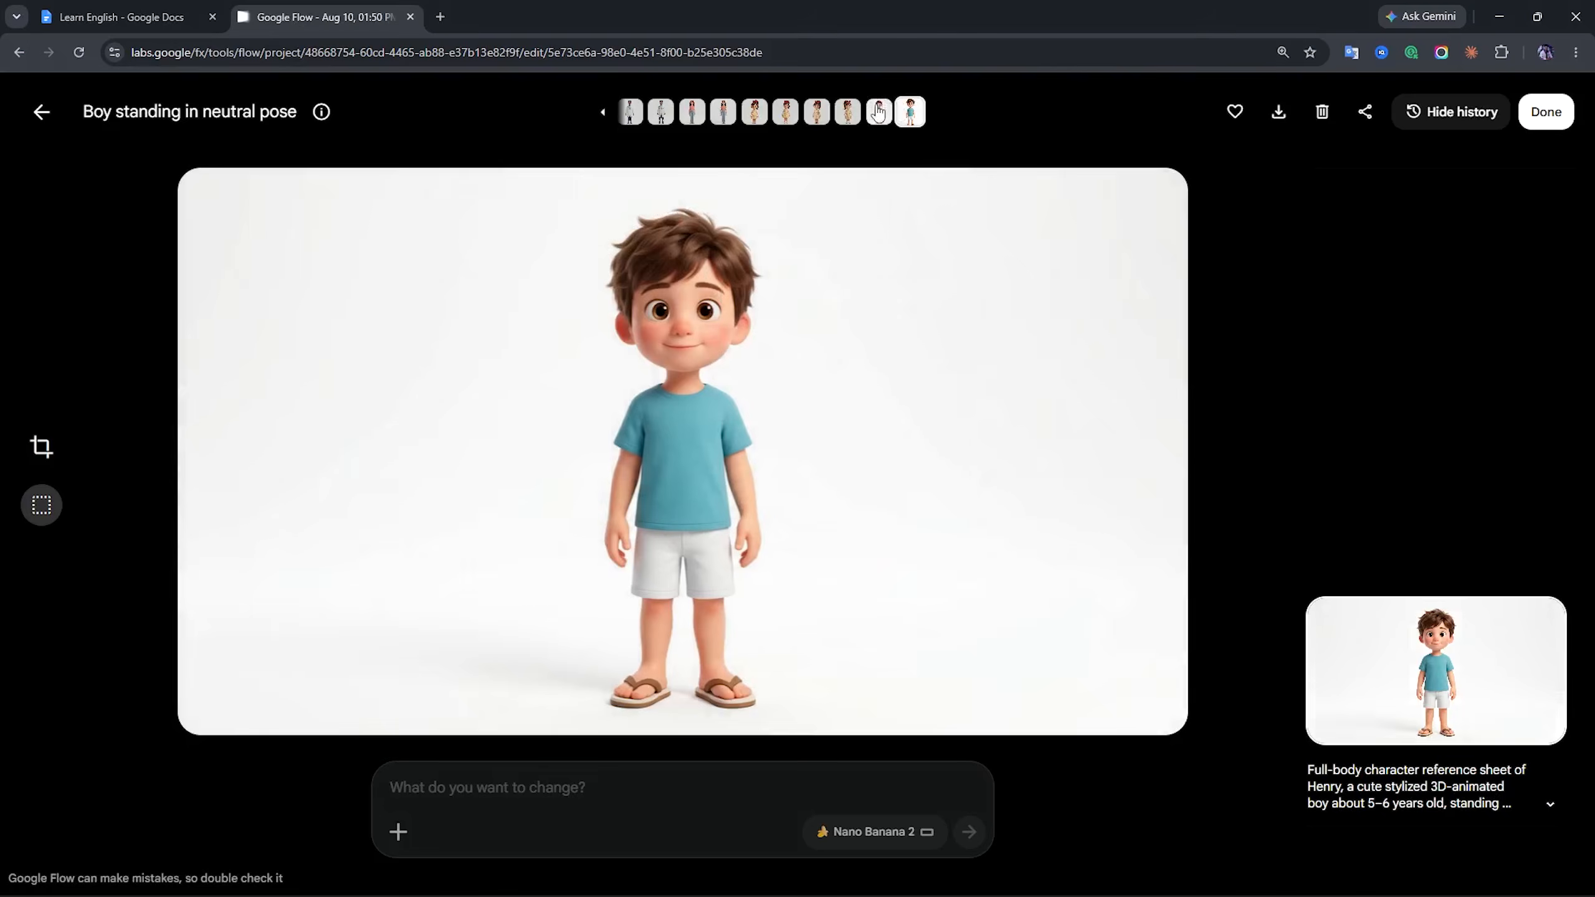
pyautogui.click(856, 112)
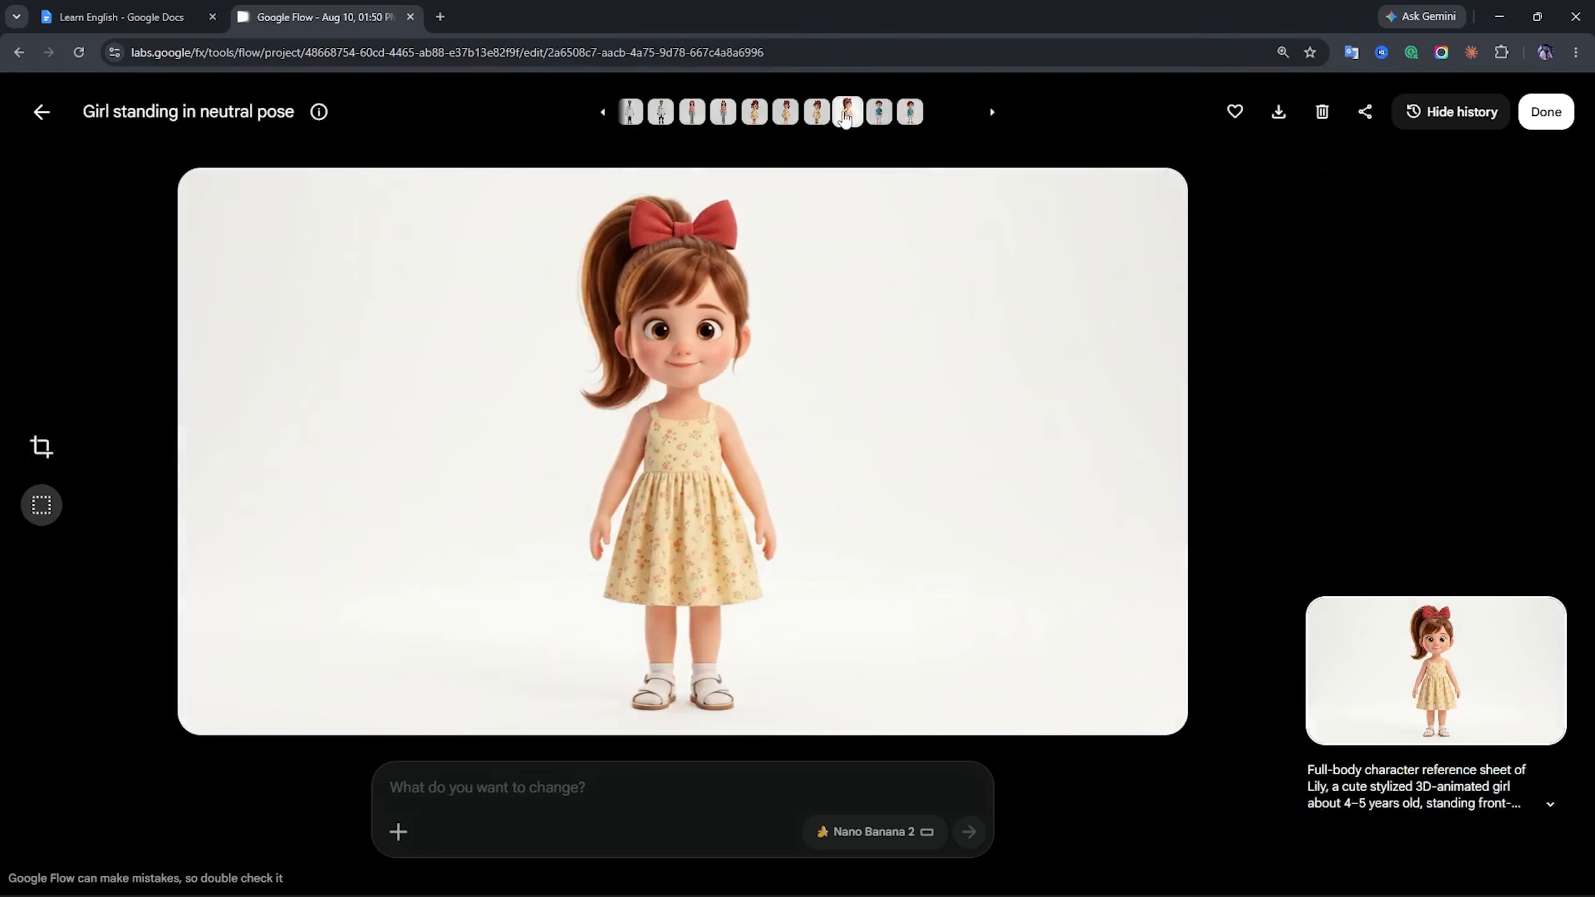
pyautogui.click(792, 114)
pyautogui.click(731, 111)
pyautogui.click(638, 111)
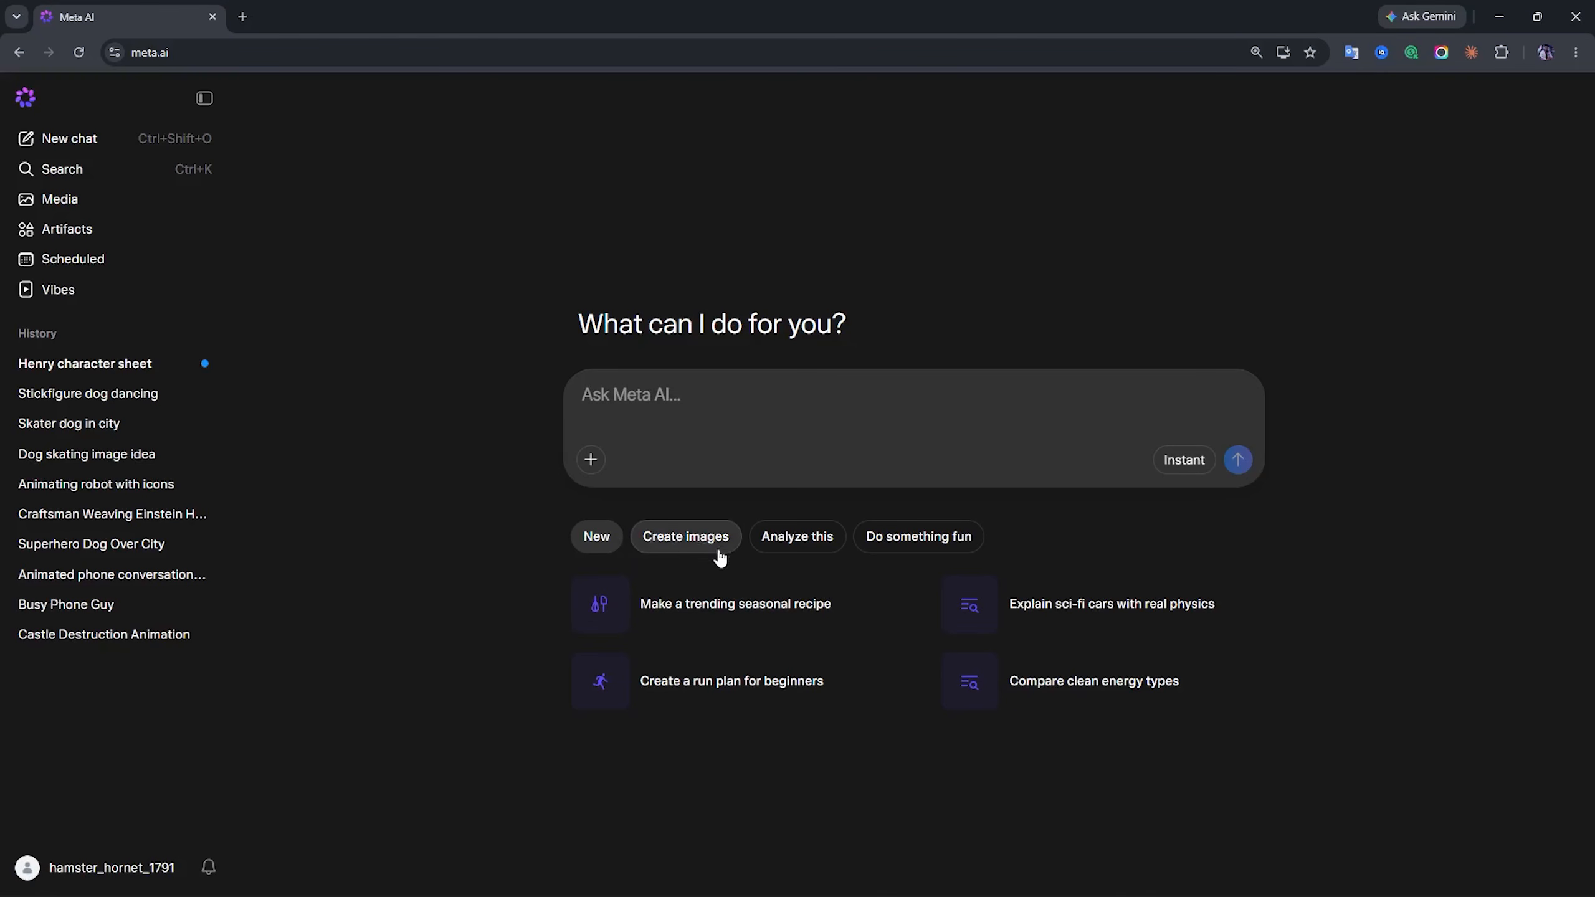
# Switch to Meta AI, start image creation, and compare its character images of Henry, Lily, the Doctor and Mom
pyautogui.click(687, 537)
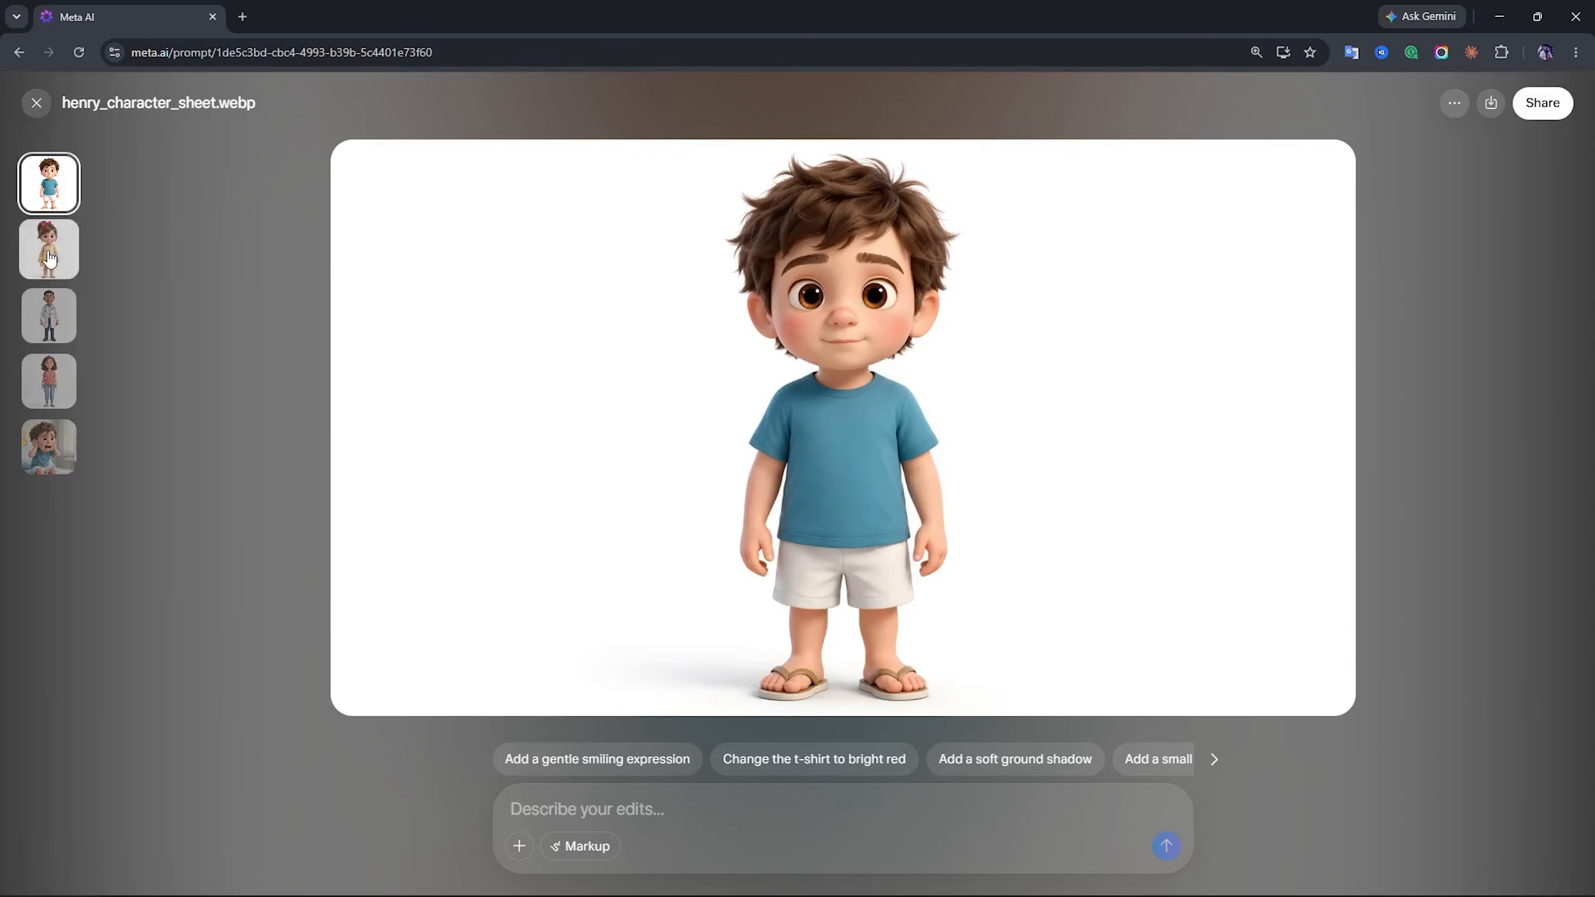
pyautogui.click(50, 258)
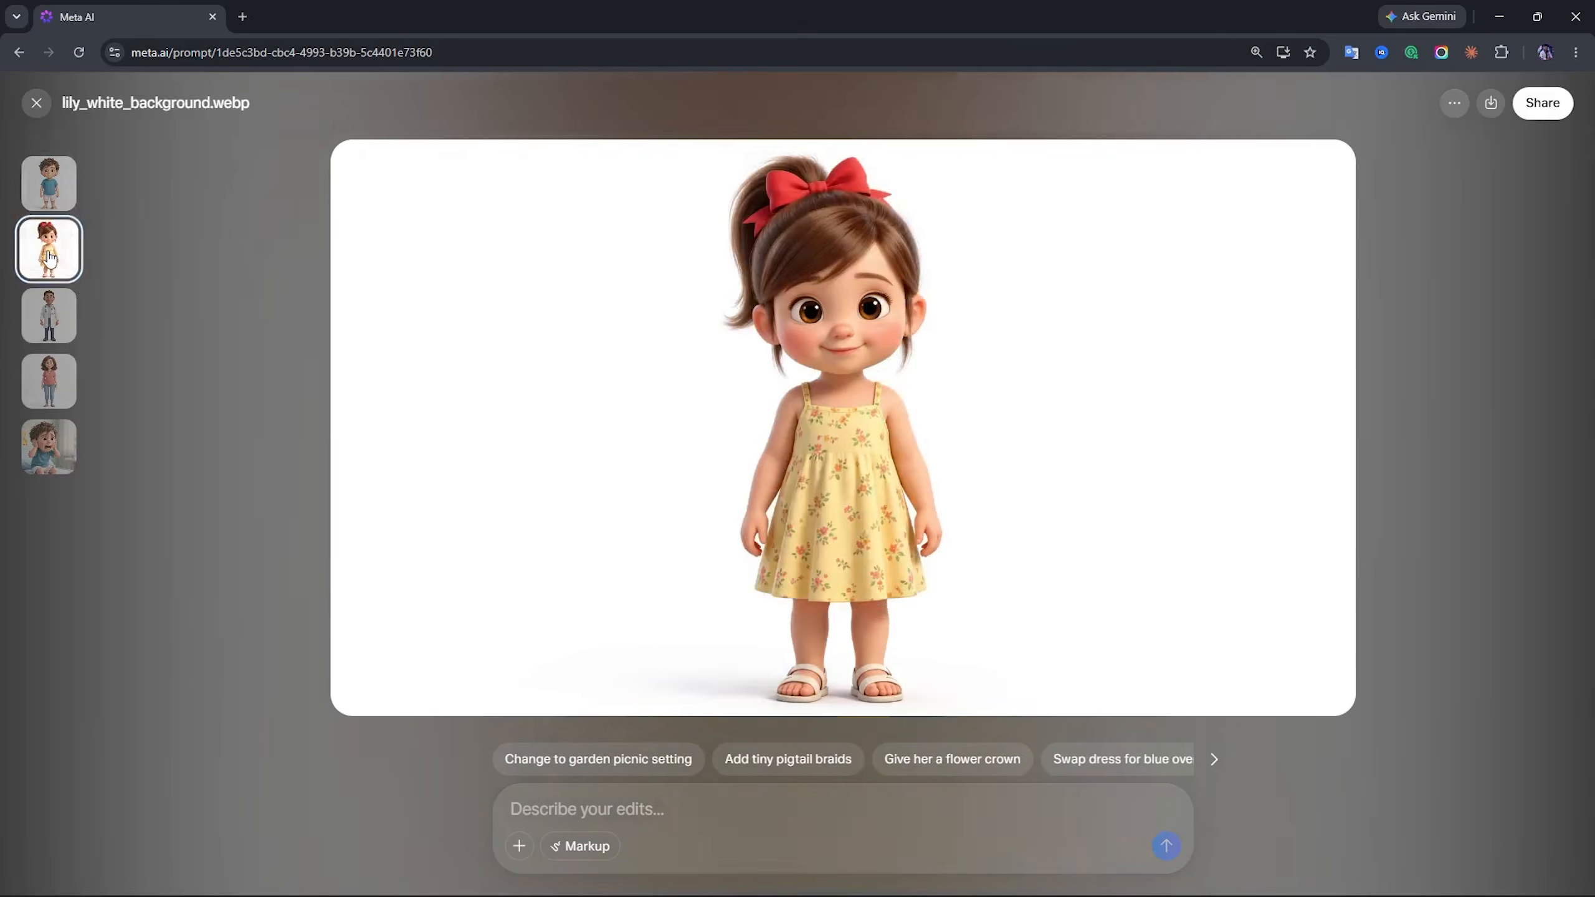
pyautogui.click(58, 331)
pyautogui.click(61, 351)
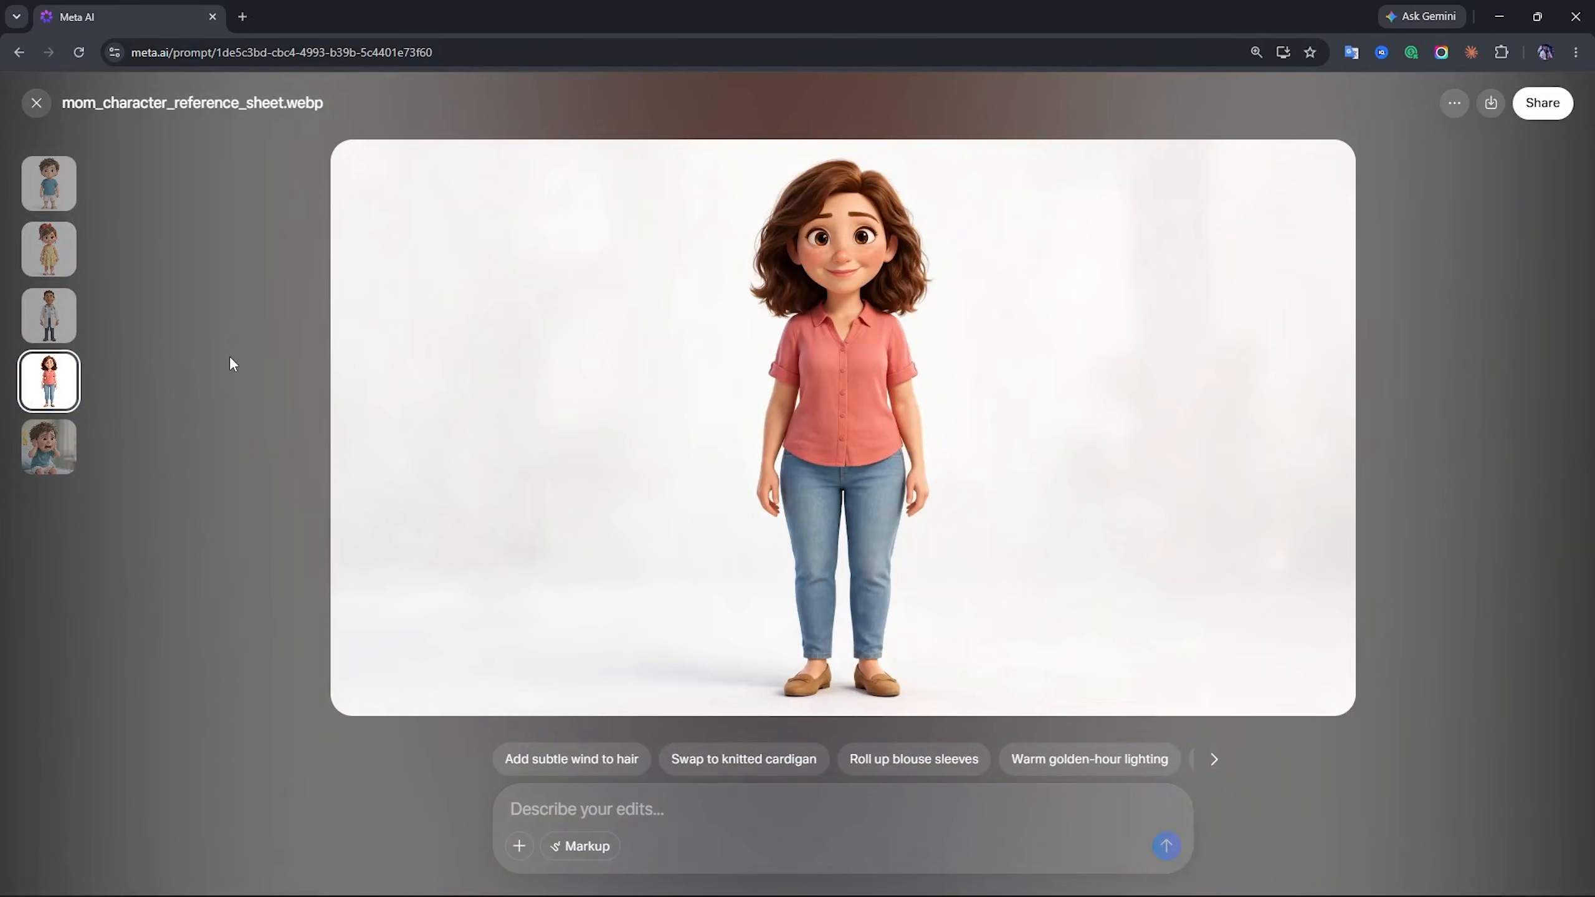
pyautogui.click(49, 185)
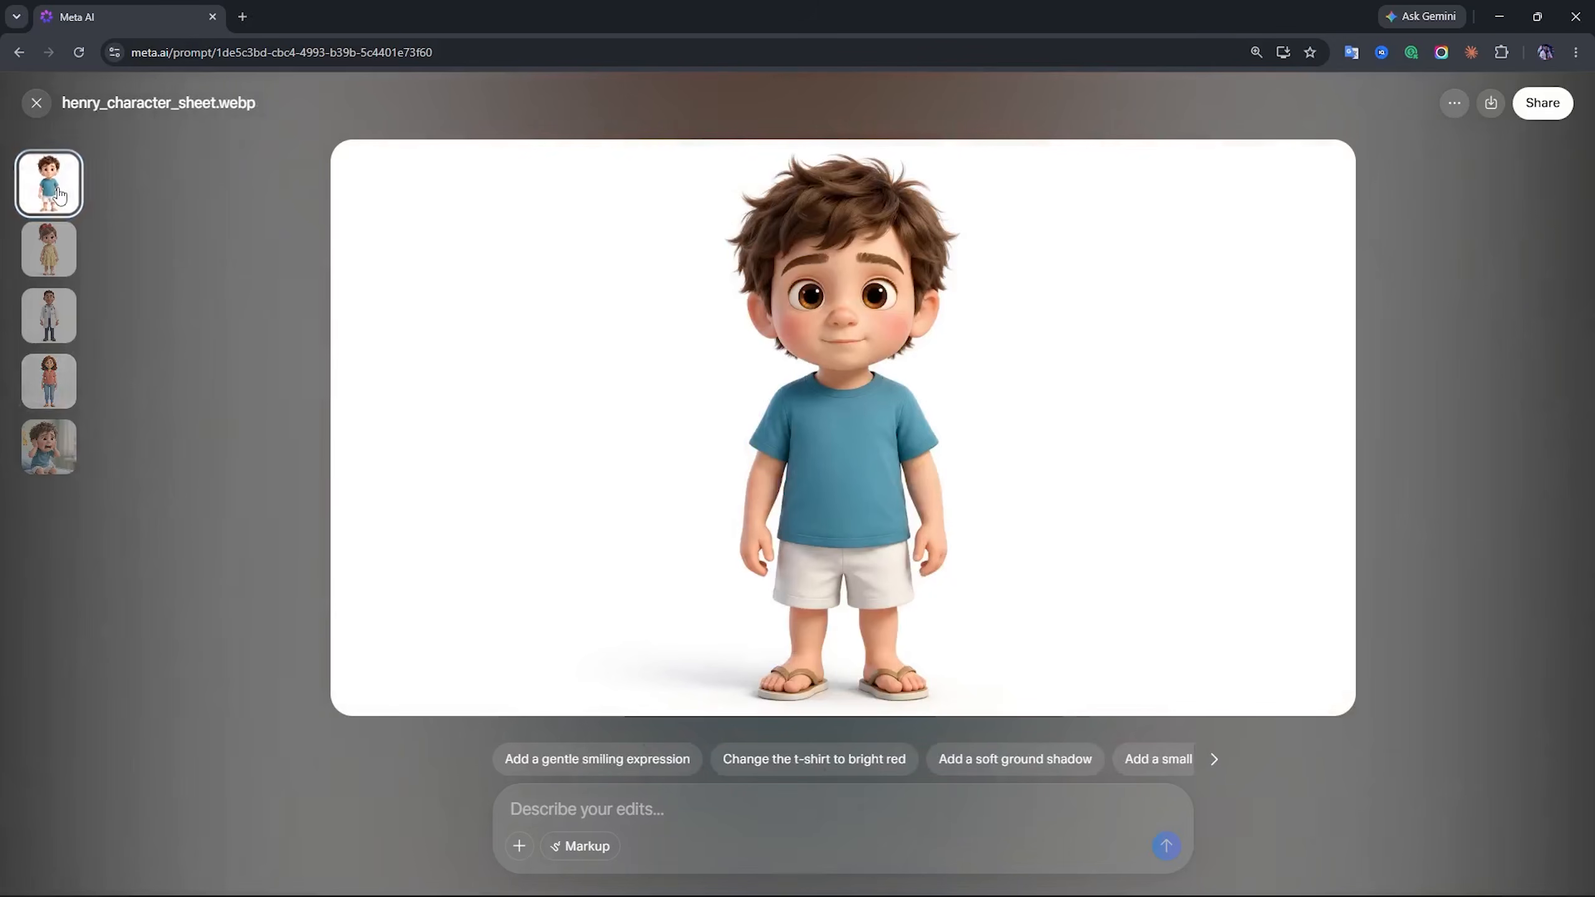
pyautogui.click(63, 248)
pyautogui.click(52, 310)
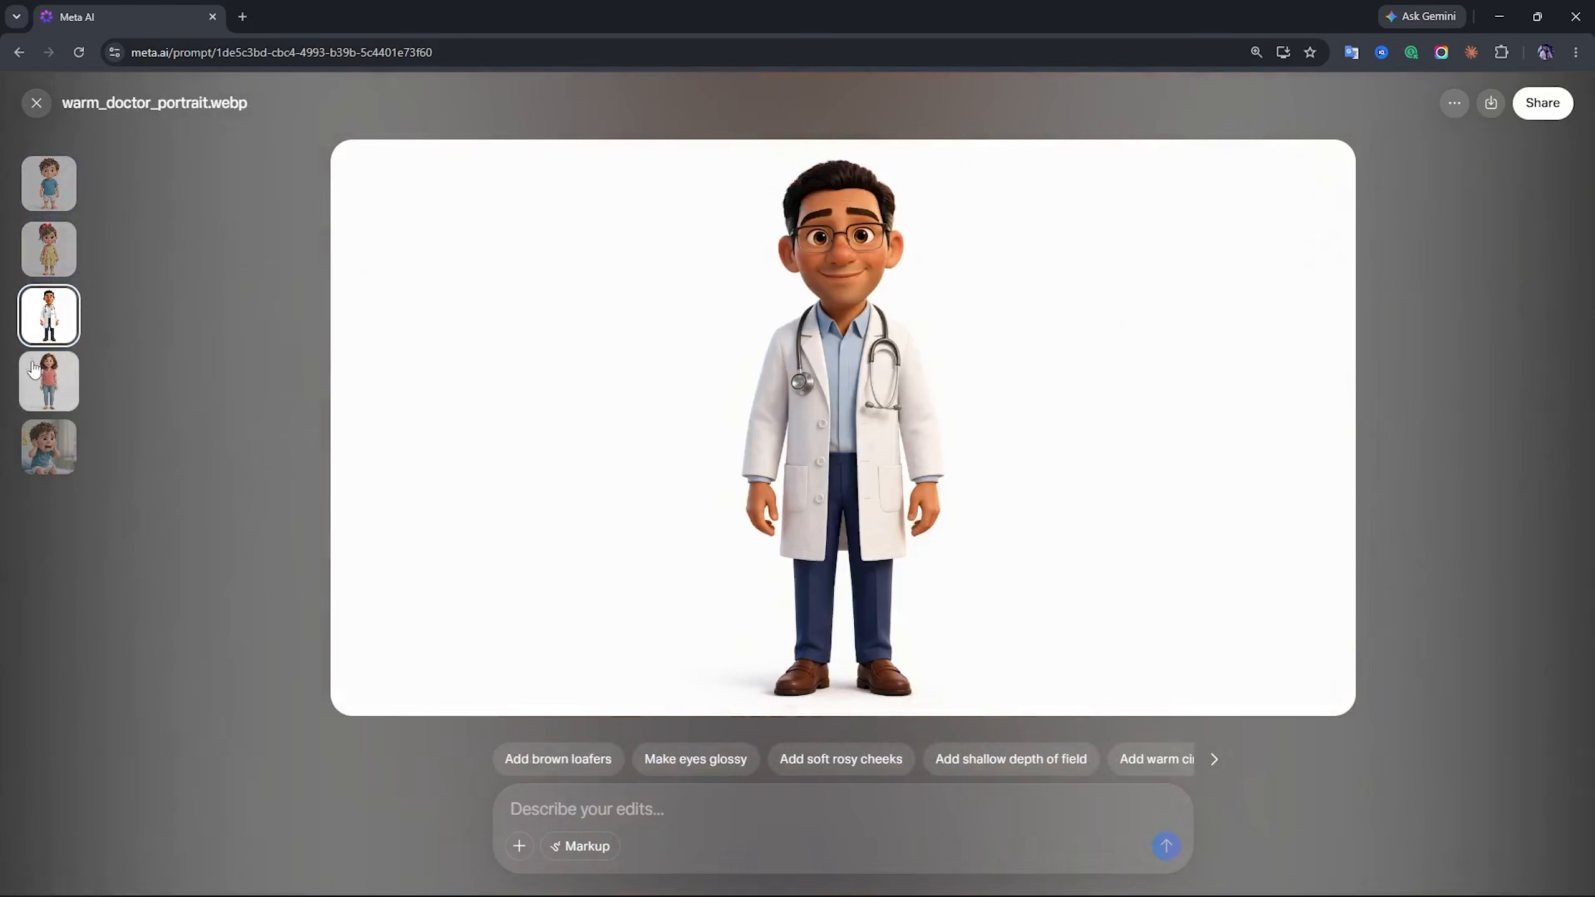
# In the Claude chat, examine BEAT 1's script line, characters in frame, image prompt and video prompt labels
pyautogui.moveTo(481, 179); pyautogui.dragTo(1272, 179)
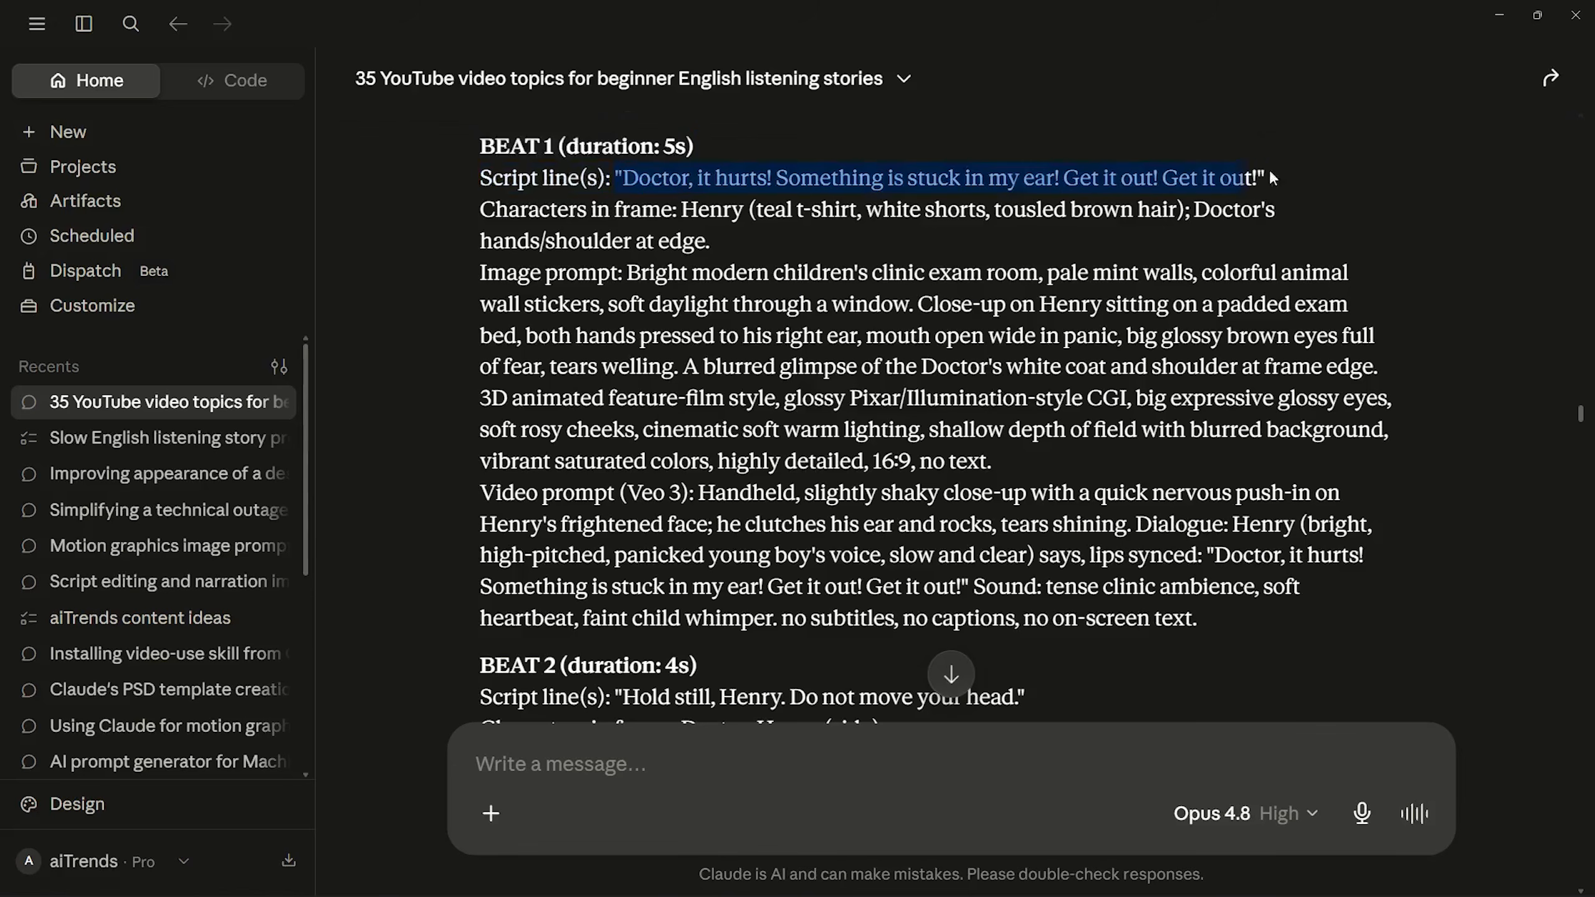
pyautogui.click(624, 237)
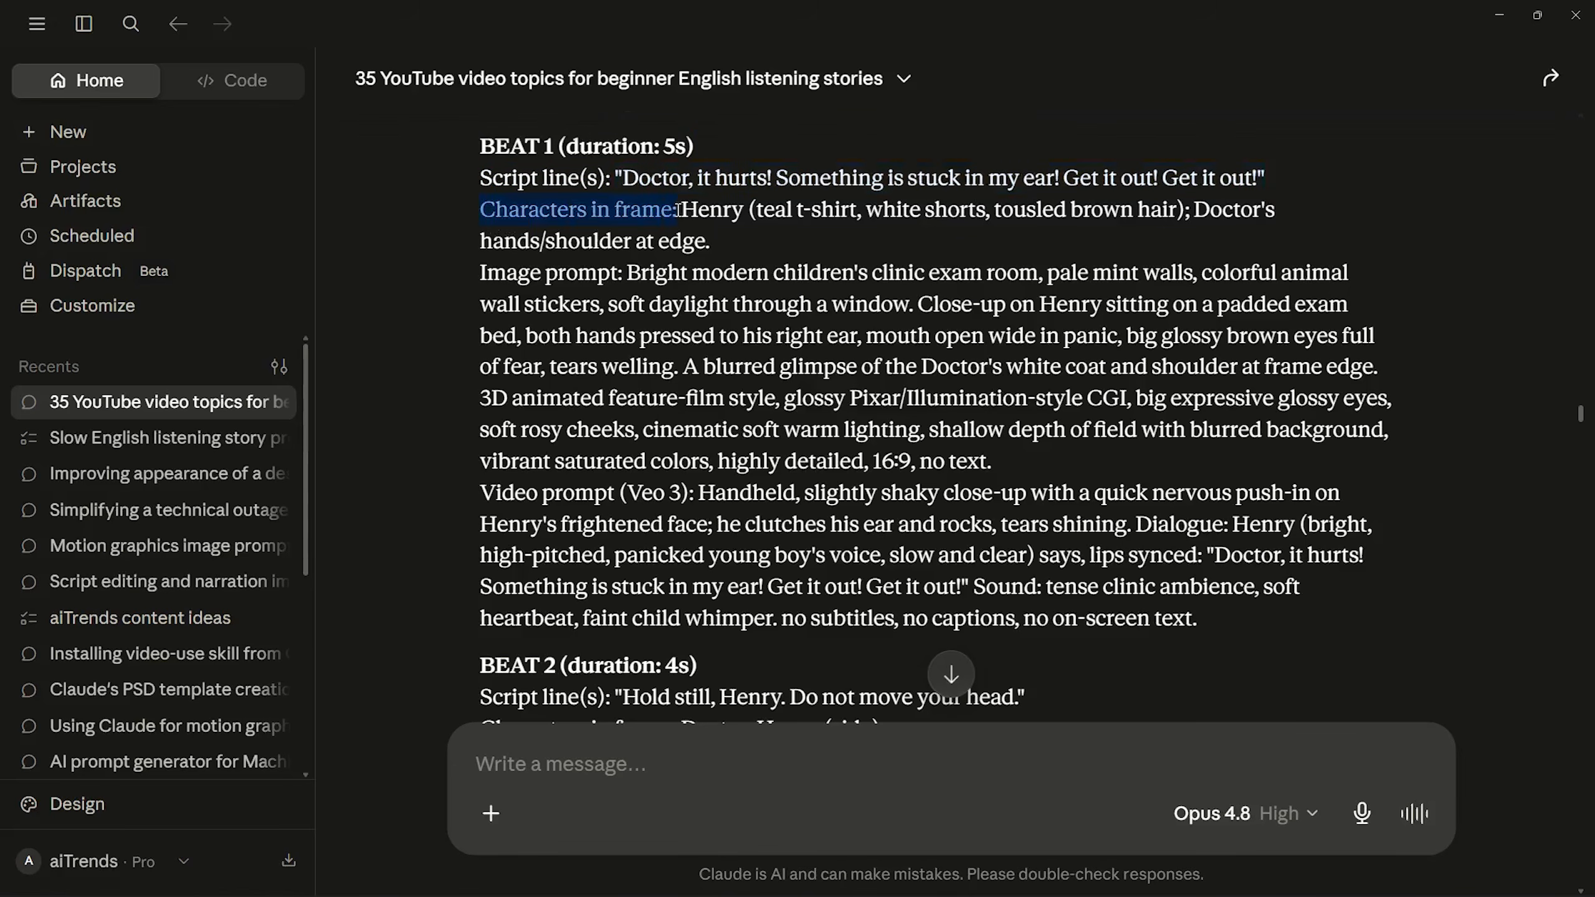
pyautogui.moveTo(1194, 211); pyautogui.dragTo(1276, 211)
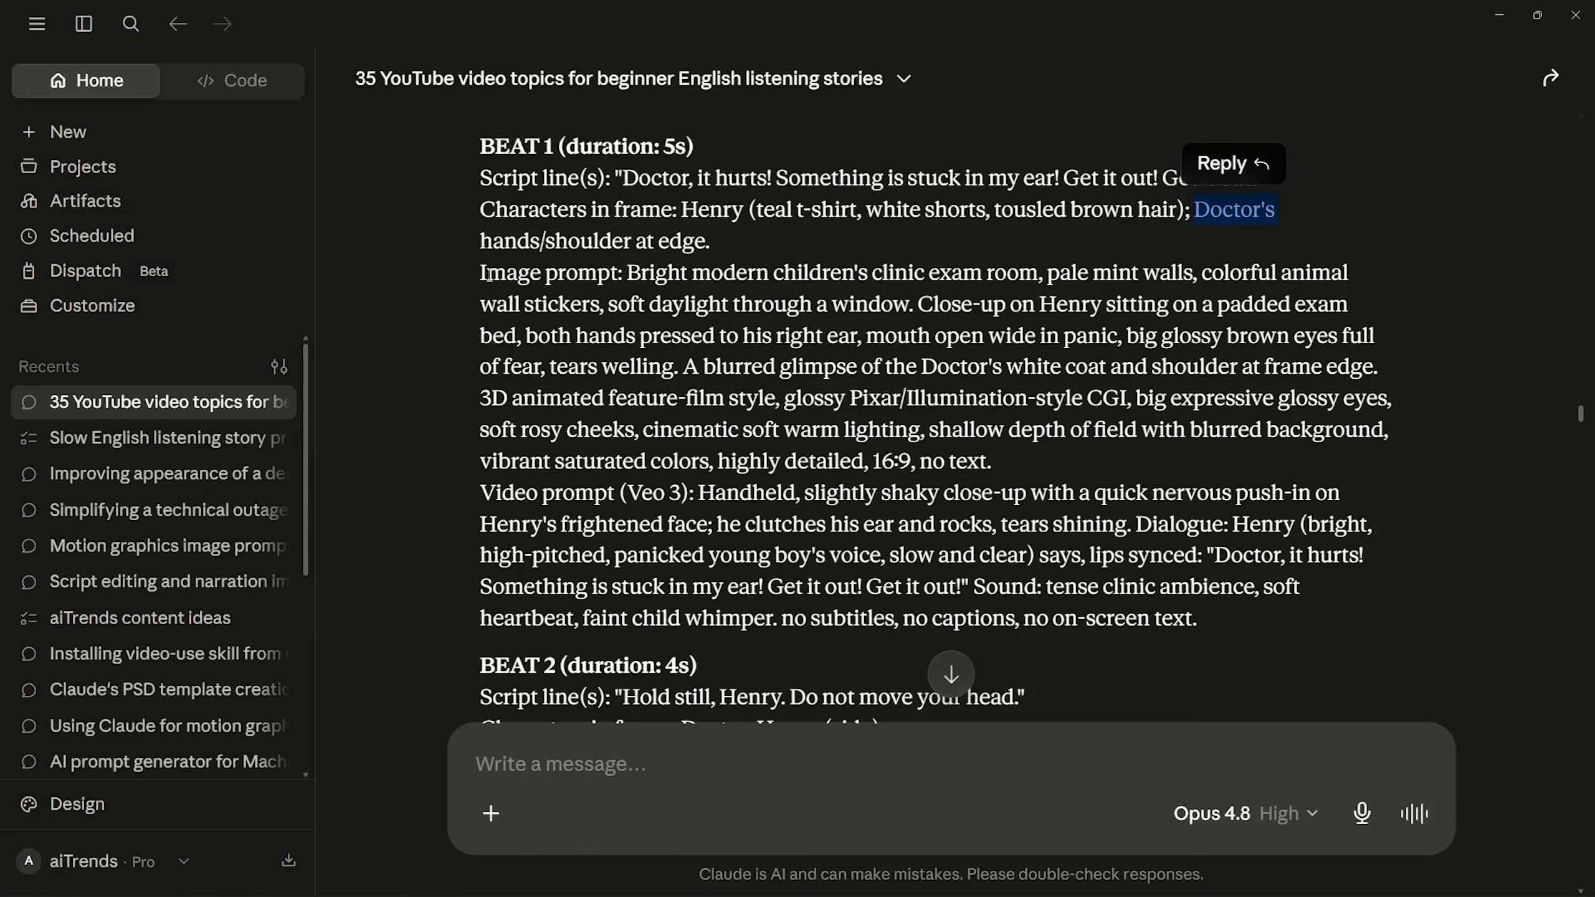
pyautogui.moveTo(481, 274); pyautogui.dragTo(621, 274)
pyautogui.moveTo(481, 494); pyautogui.dragTo(621, 493)
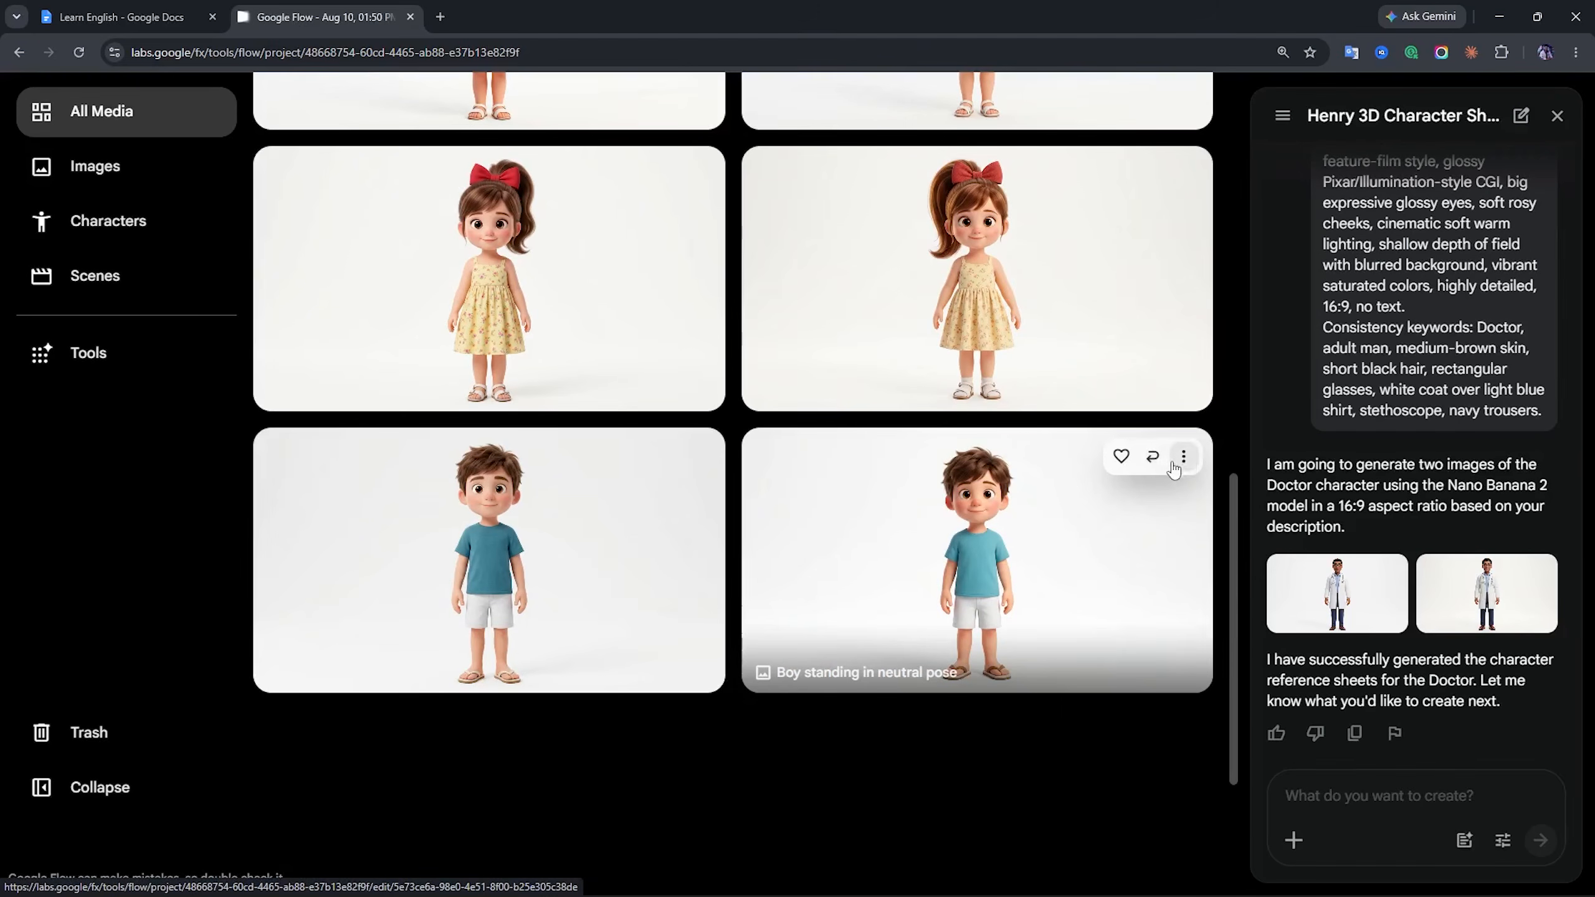
# In Google Flow, add the Henry and Doctor reference images to the prompt for the first clinic scene
pyautogui.click(1185, 458)
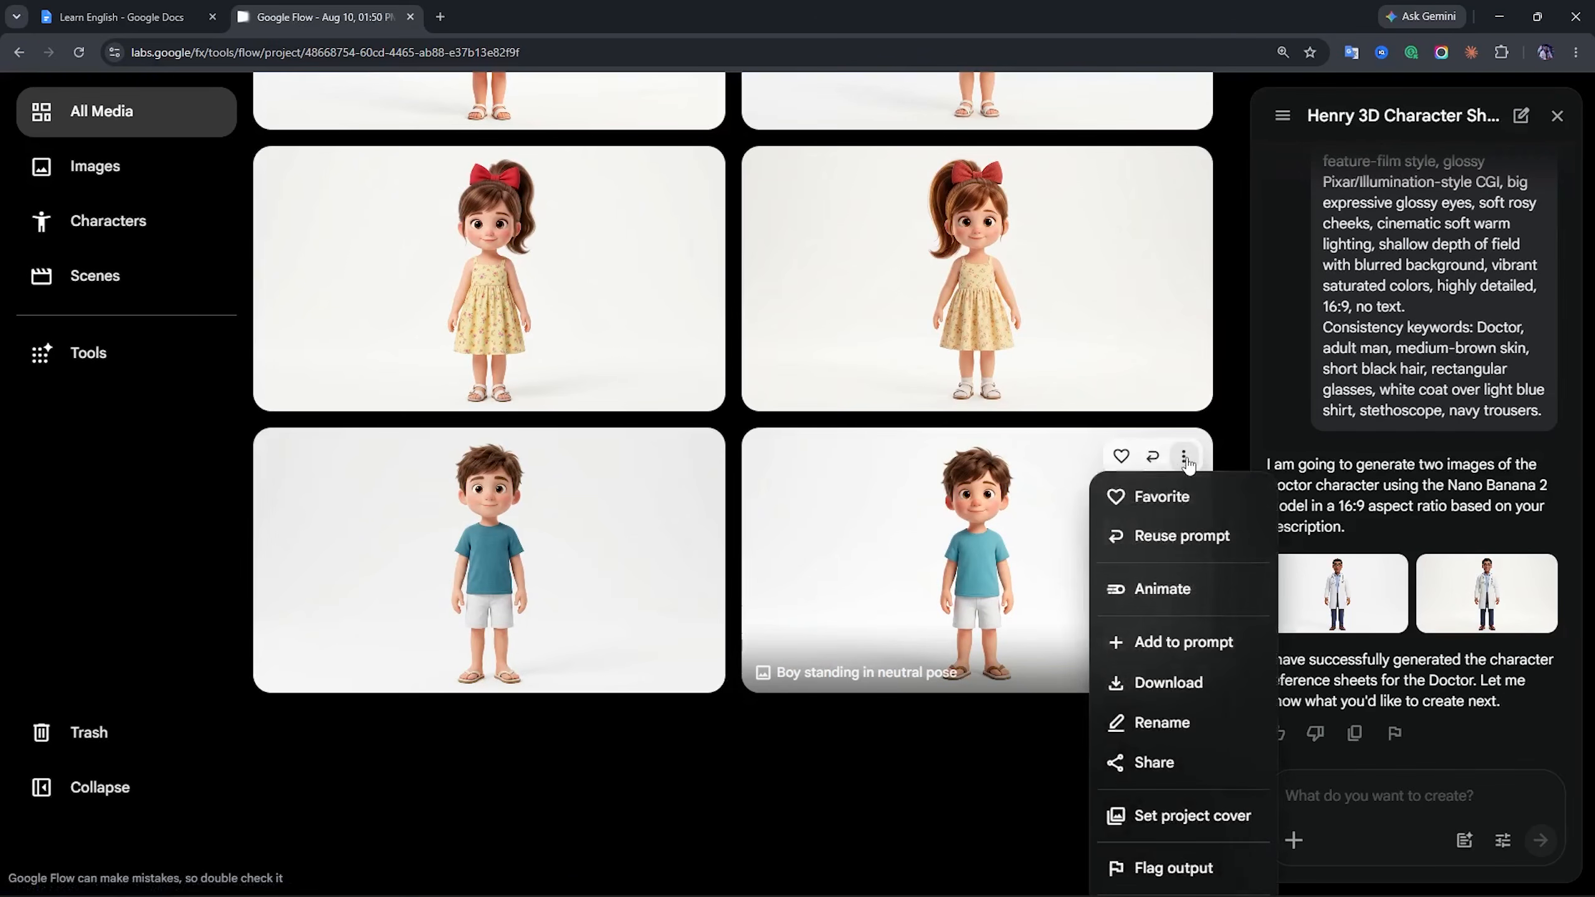
pyautogui.click(1175, 644)
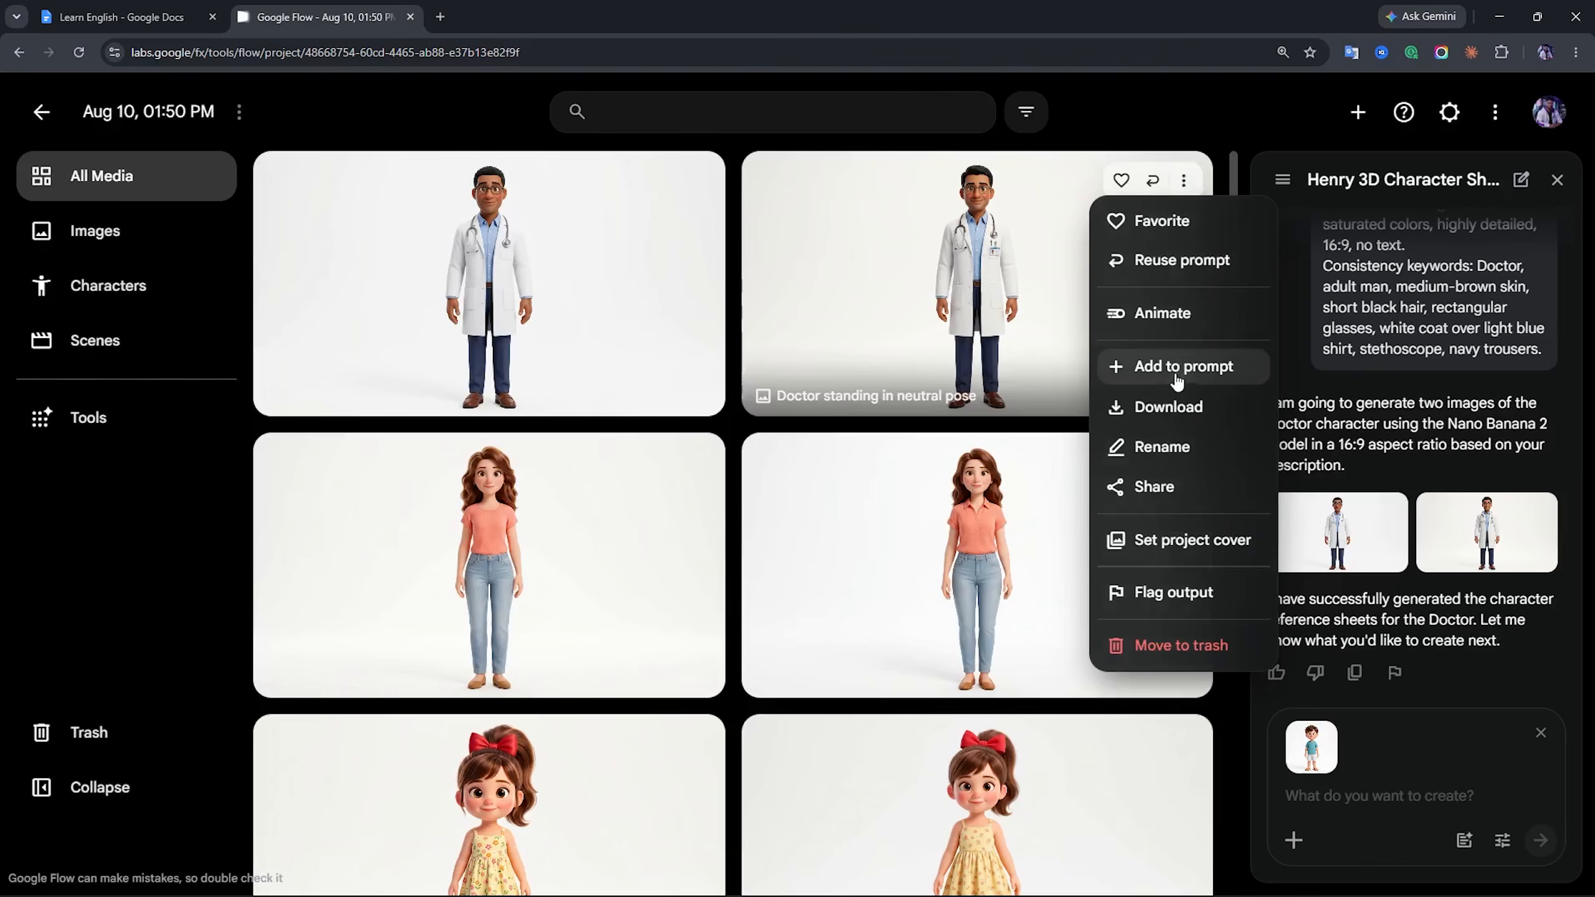
pyautogui.click(1176, 377)
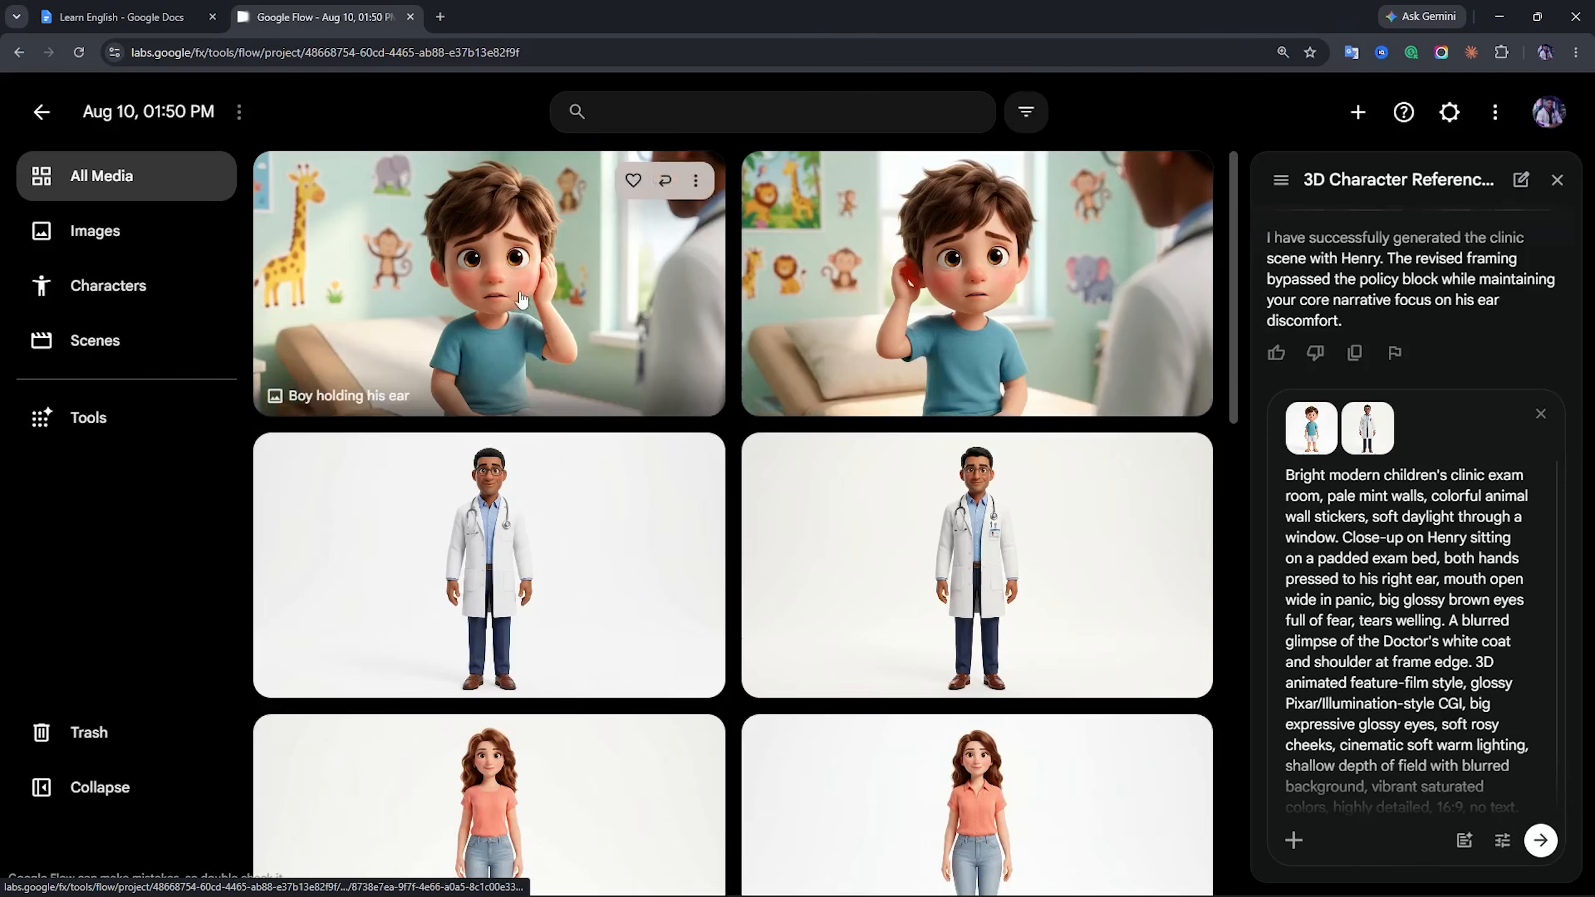
# View the generated clinic scenes of Henry holding his ear and the Doctor reassuring him, in Google Flow and Meta AI
pyautogui.click(534, 277)
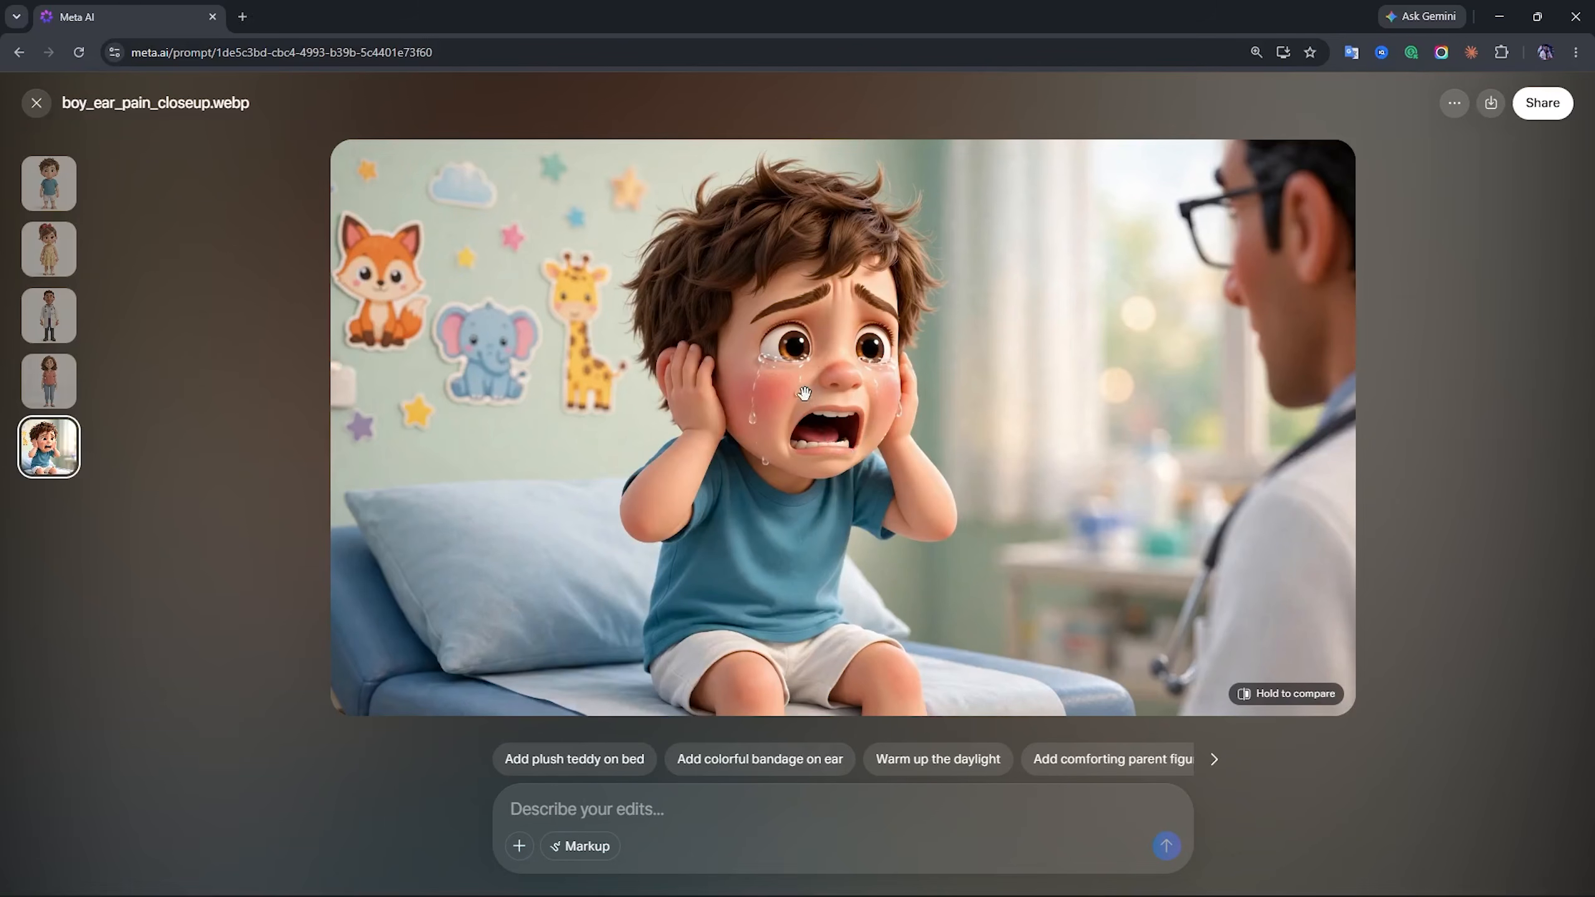
pyautogui.click(61, 523)
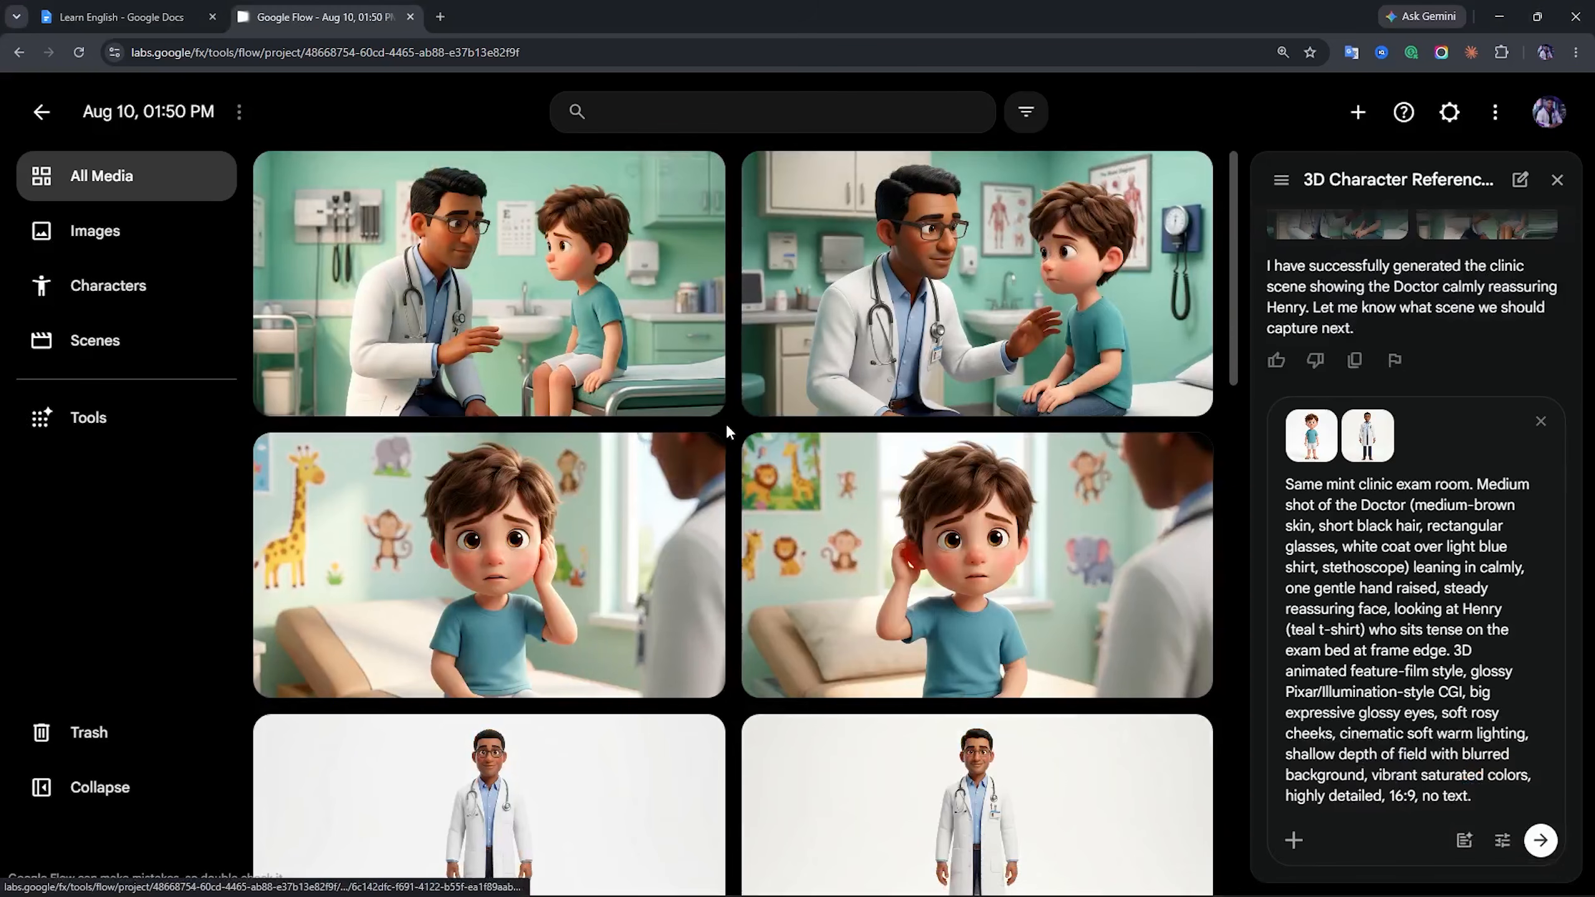
pyautogui.click(575, 300)
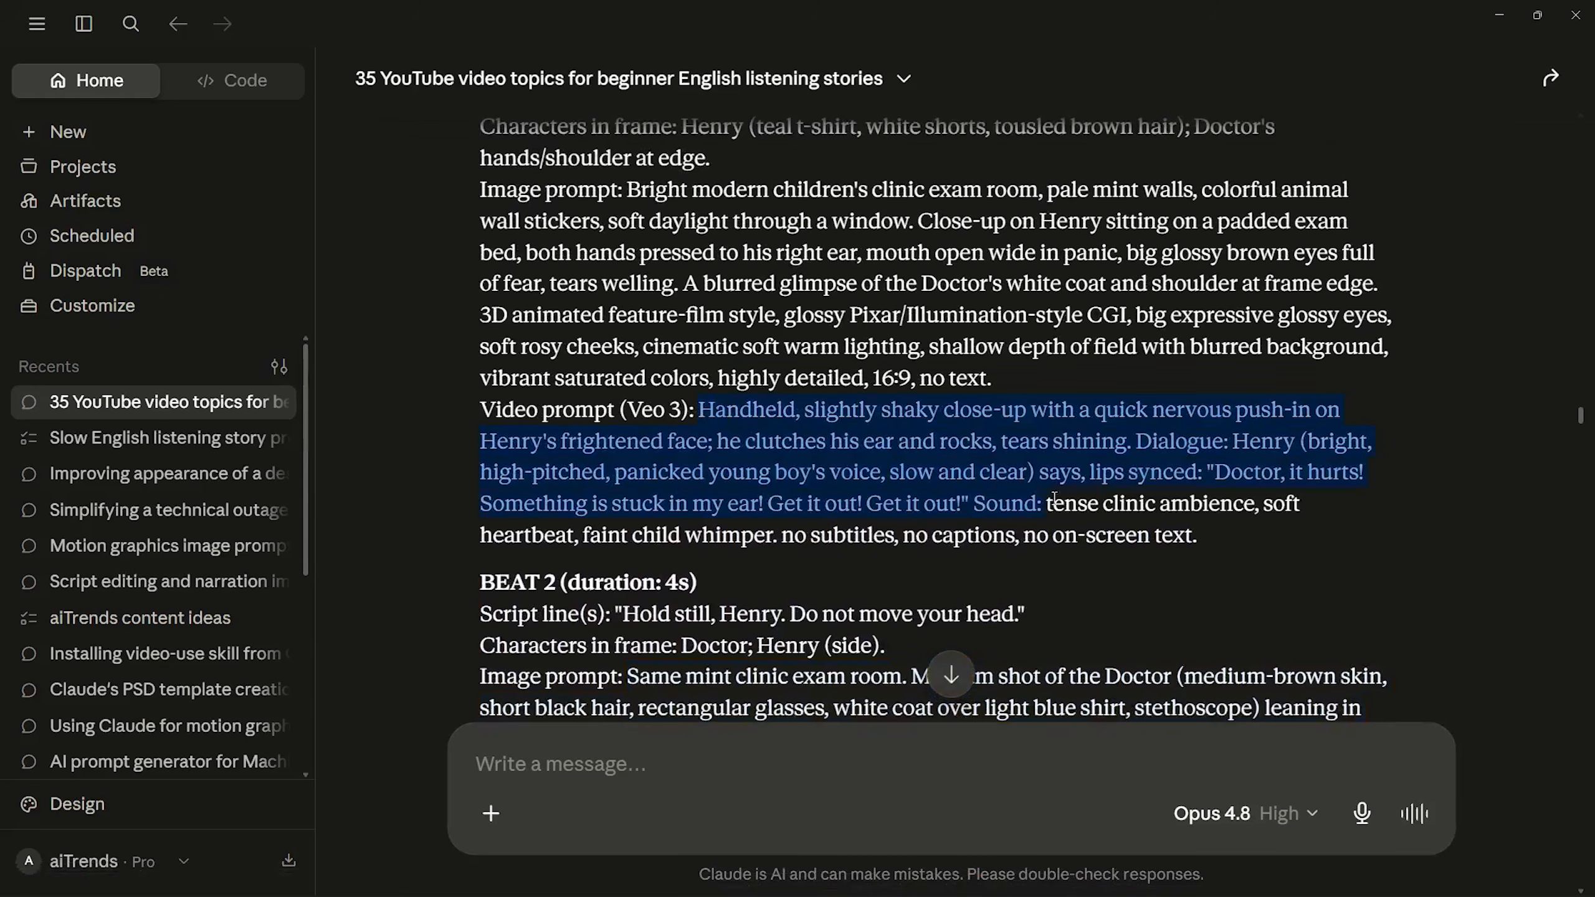
# Copy BEAT 1's Veo 3 video prompt from Claude into the Google Flow prompt that holds the image of Henry holding his ear
pyautogui.moveTo(1055, 500); pyautogui.dragTo(1222, 539)
pyautogui.hotkey('ctrl', 'c')
pyautogui.click(1008, 496)
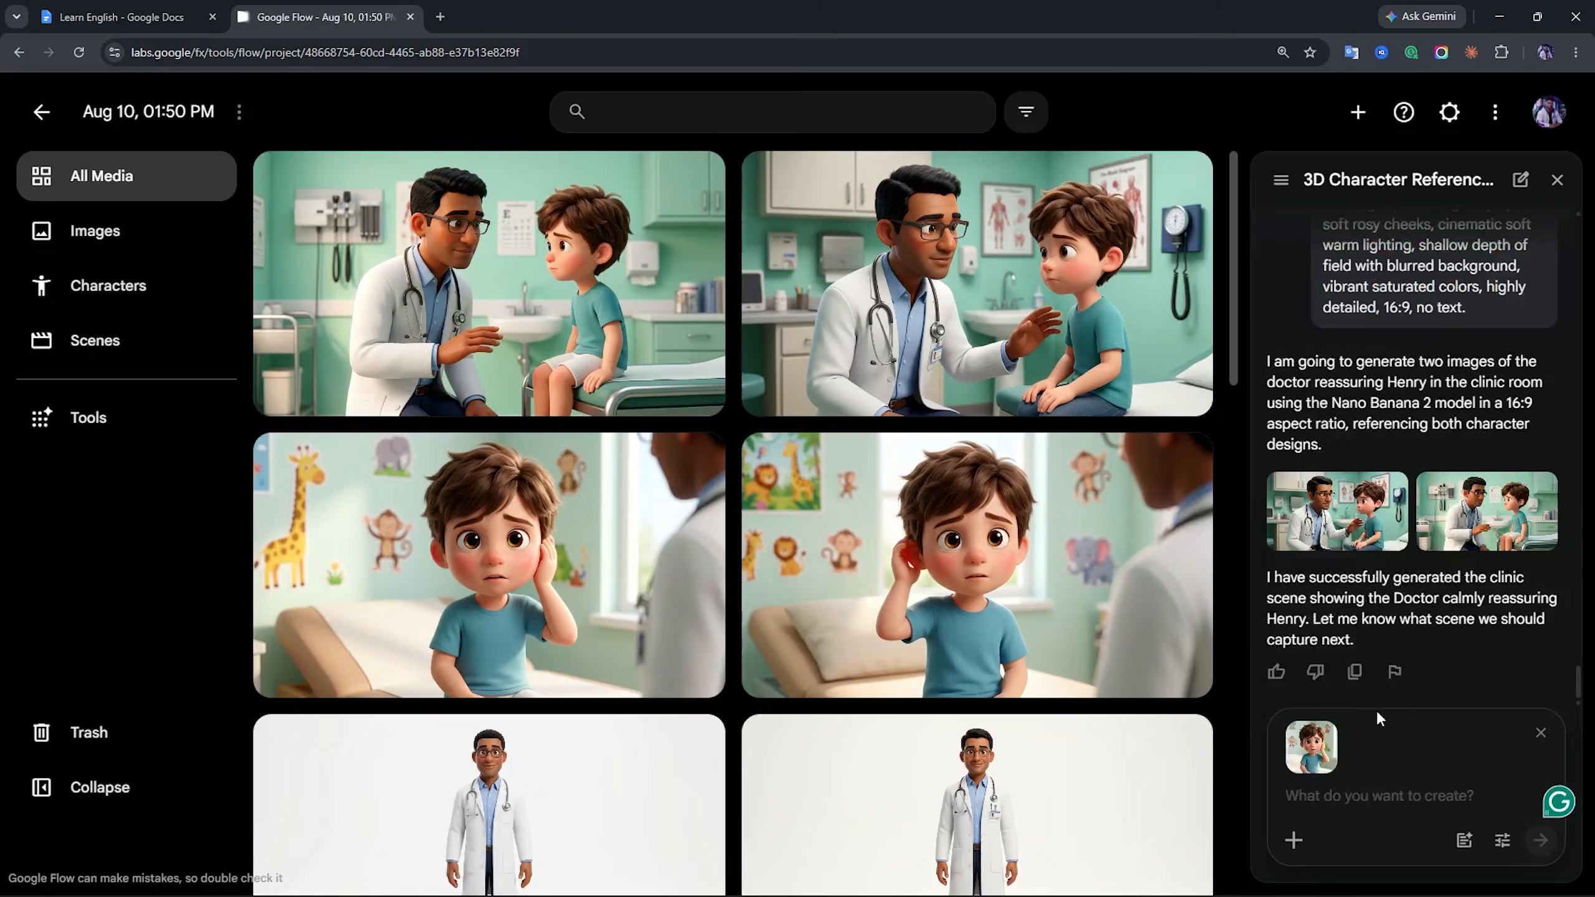
pyautogui.hotkey('ctrl', 'v')
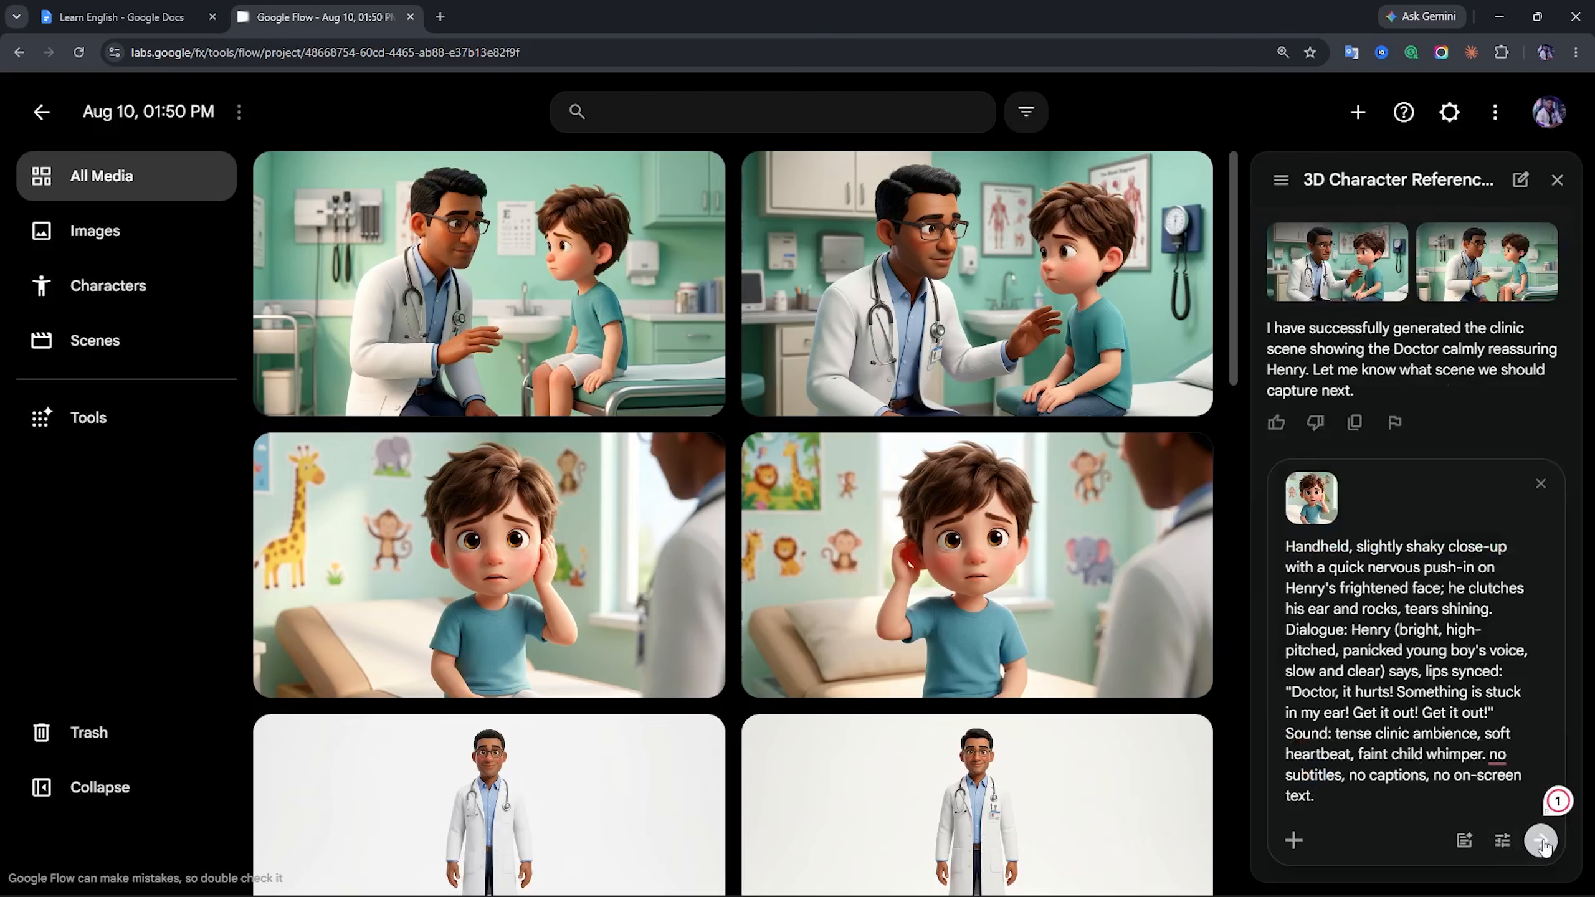
# Examine the video generation models offered in the agent settings
pyautogui.click(1508, 845)
pyautogui.click(1350, 723)
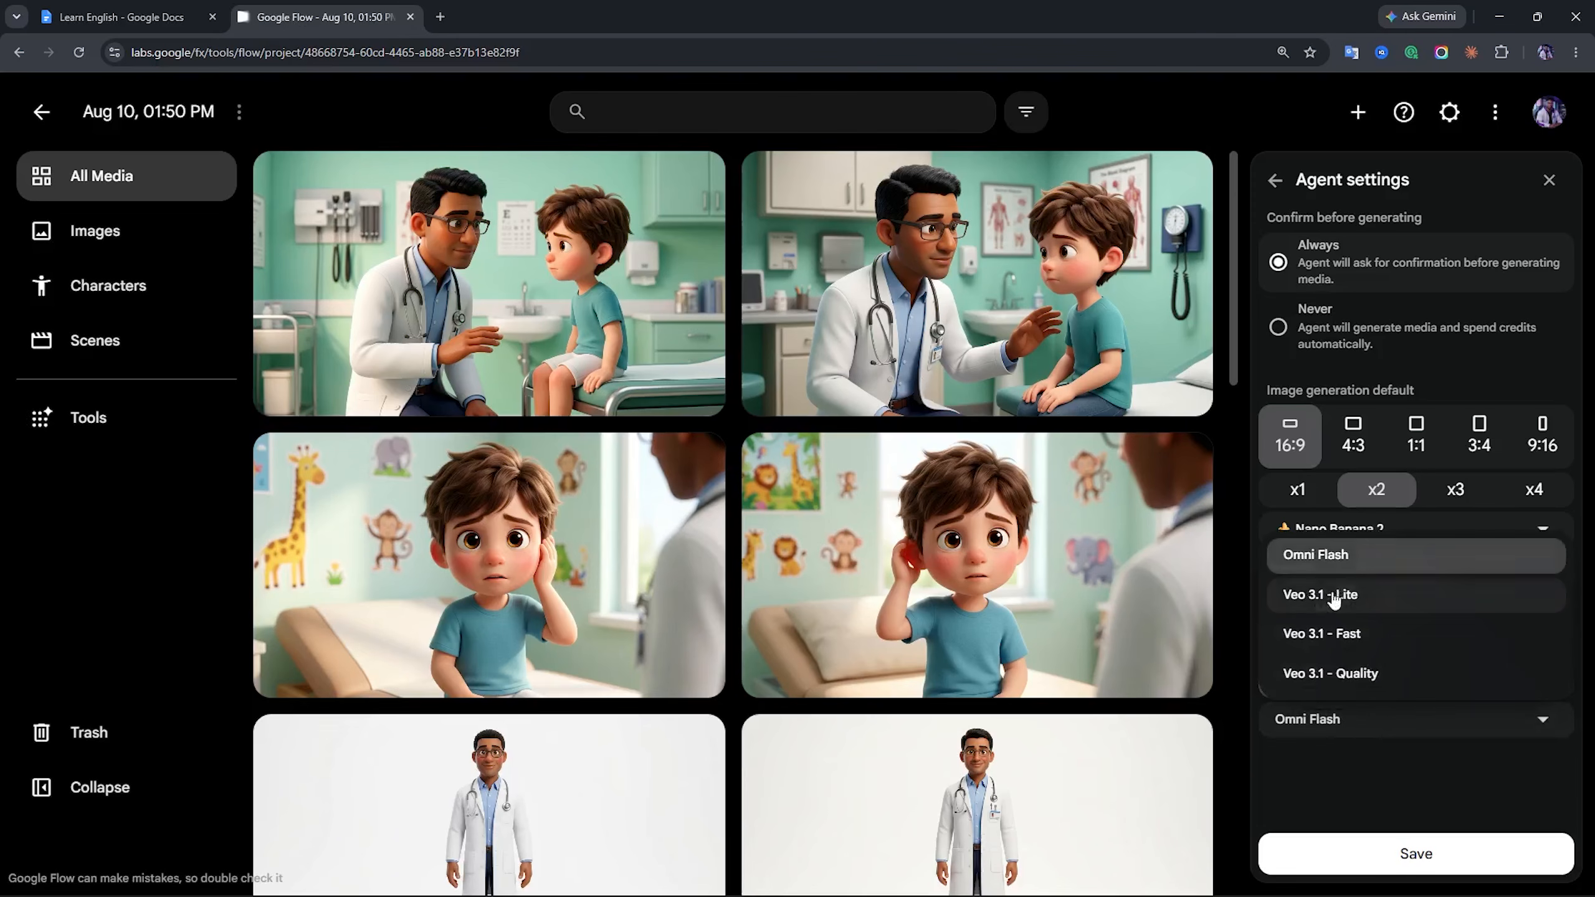
pyautogui.click(1326, 672)
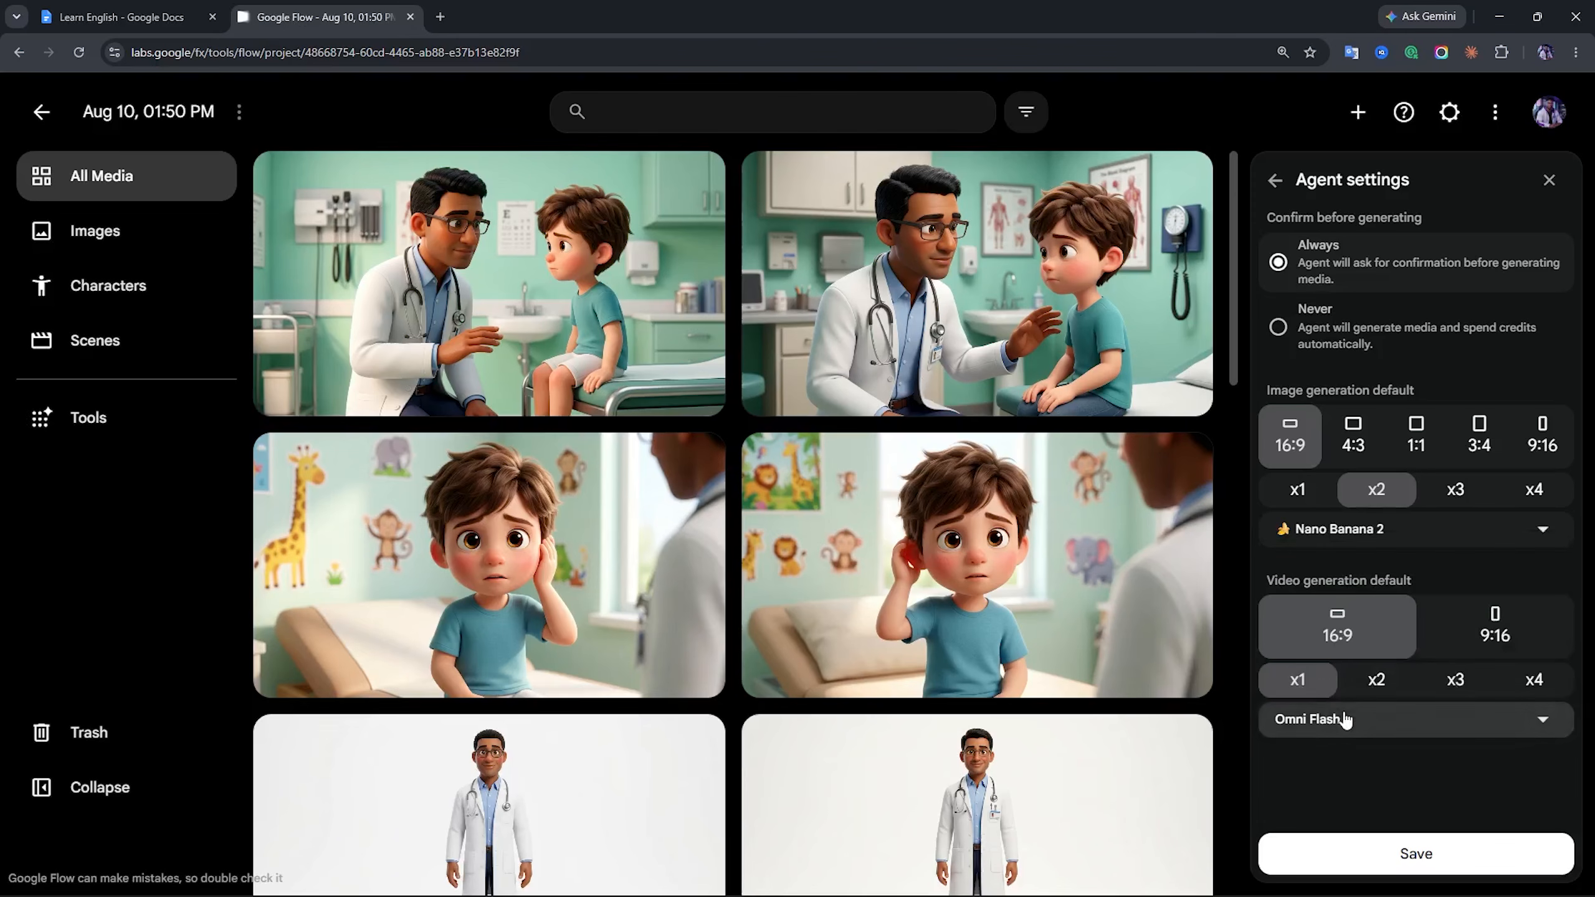
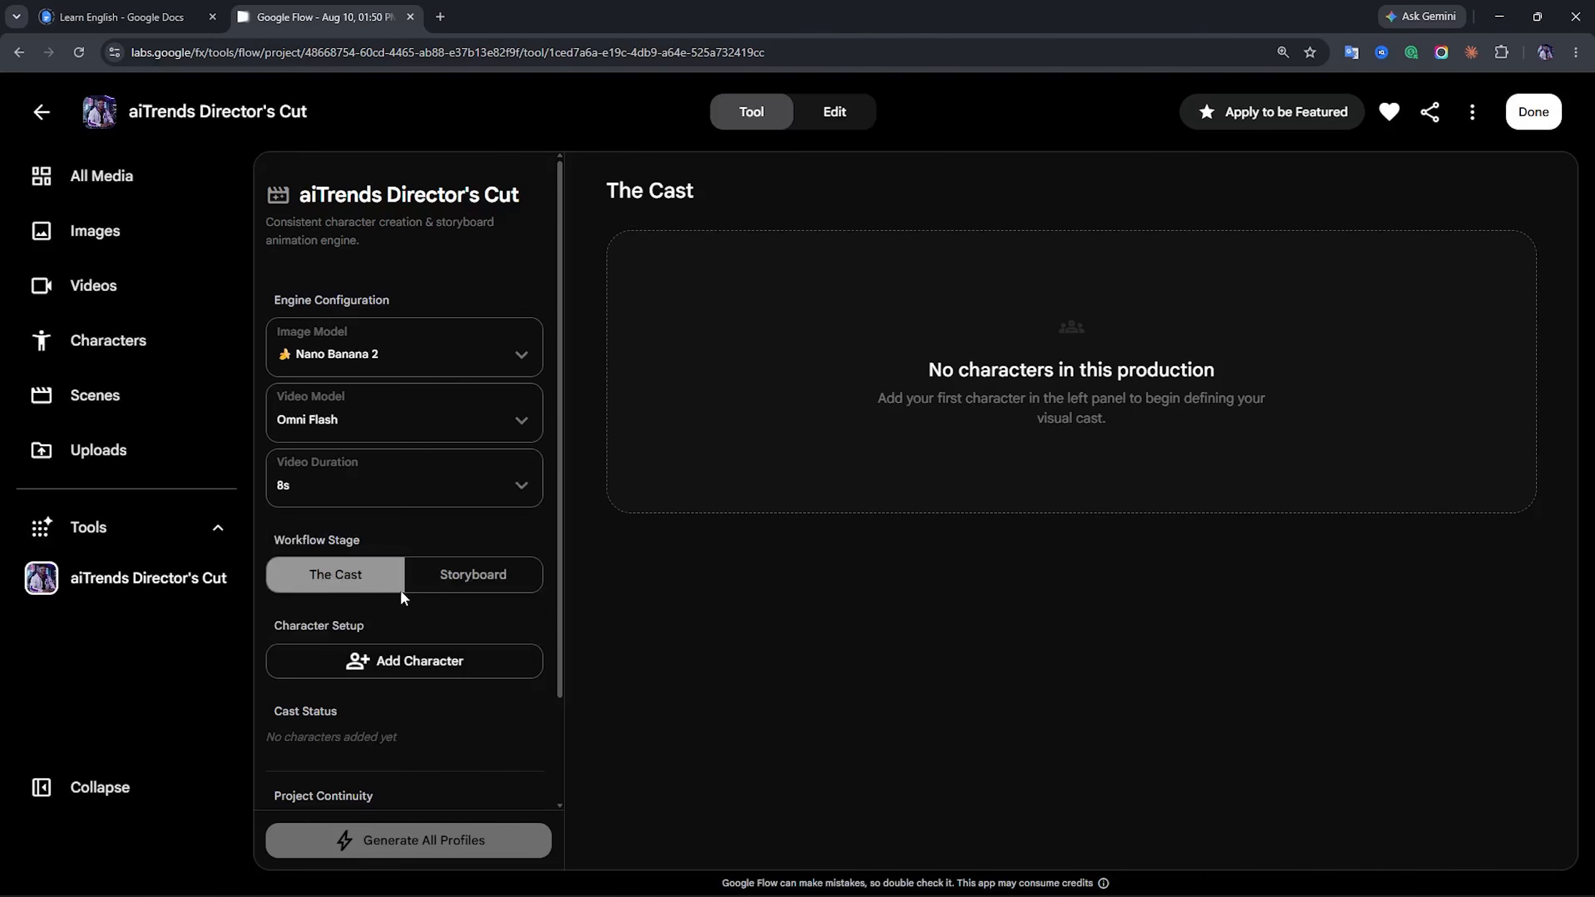
# Look over the aiTrends Director's Cut settings and compare its Storyboard and The Cast workflow stages
pyautogui.scroll(-2, 502, 625)
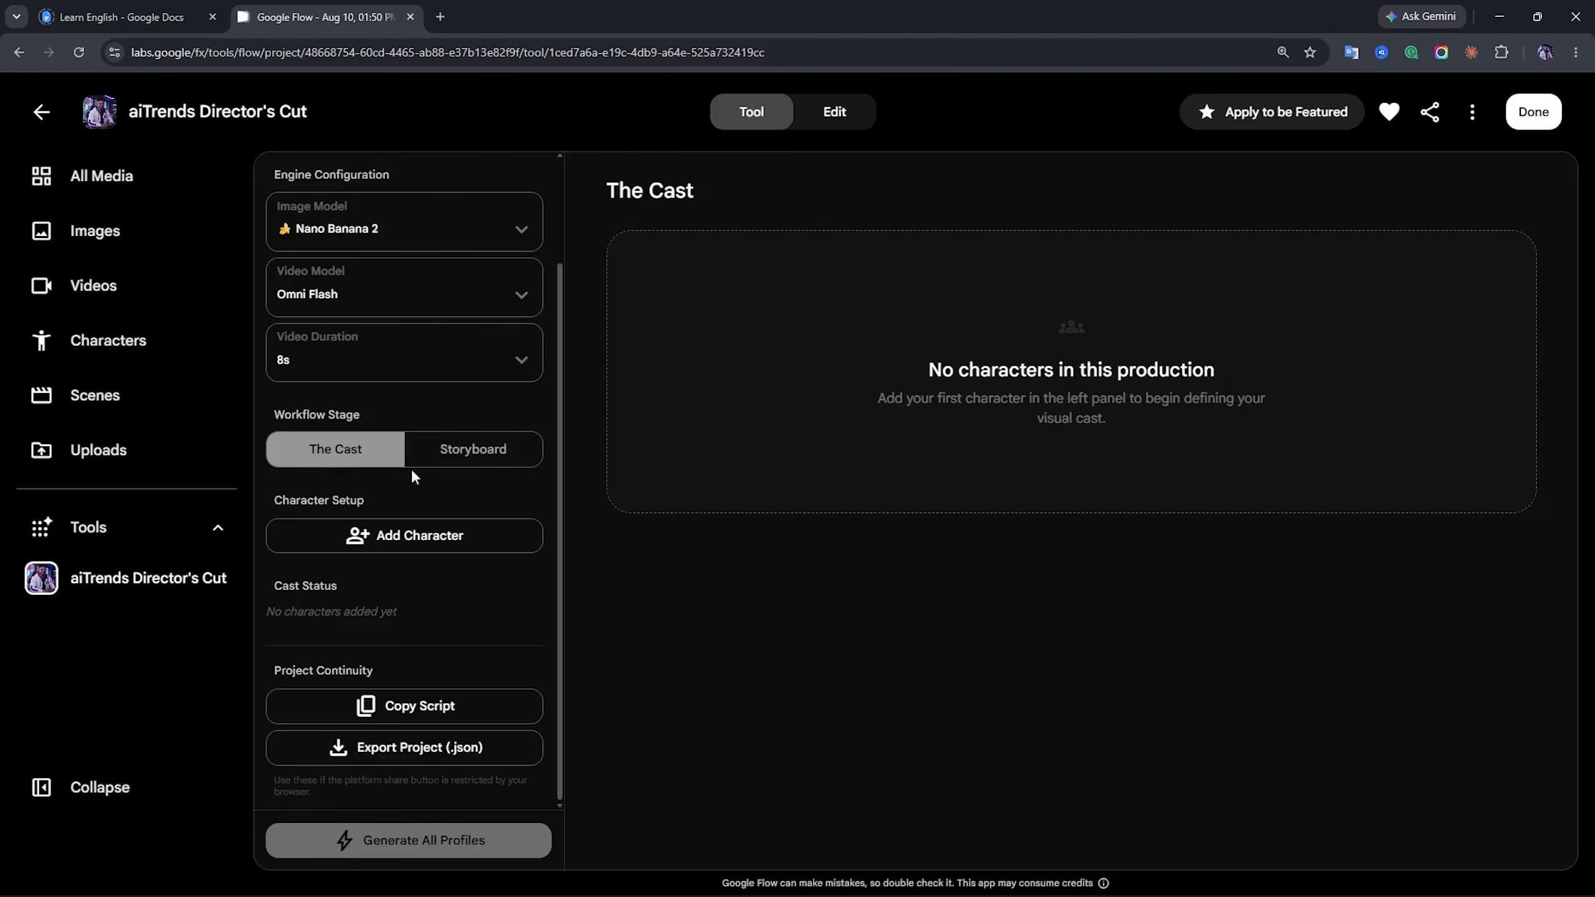
pyautogui.click(476, 454)
pyautogui.click(336, 455)
# Add a character named Henry to the cast and paste his image prompt as the visual description
pyautogui.click(436, 541)
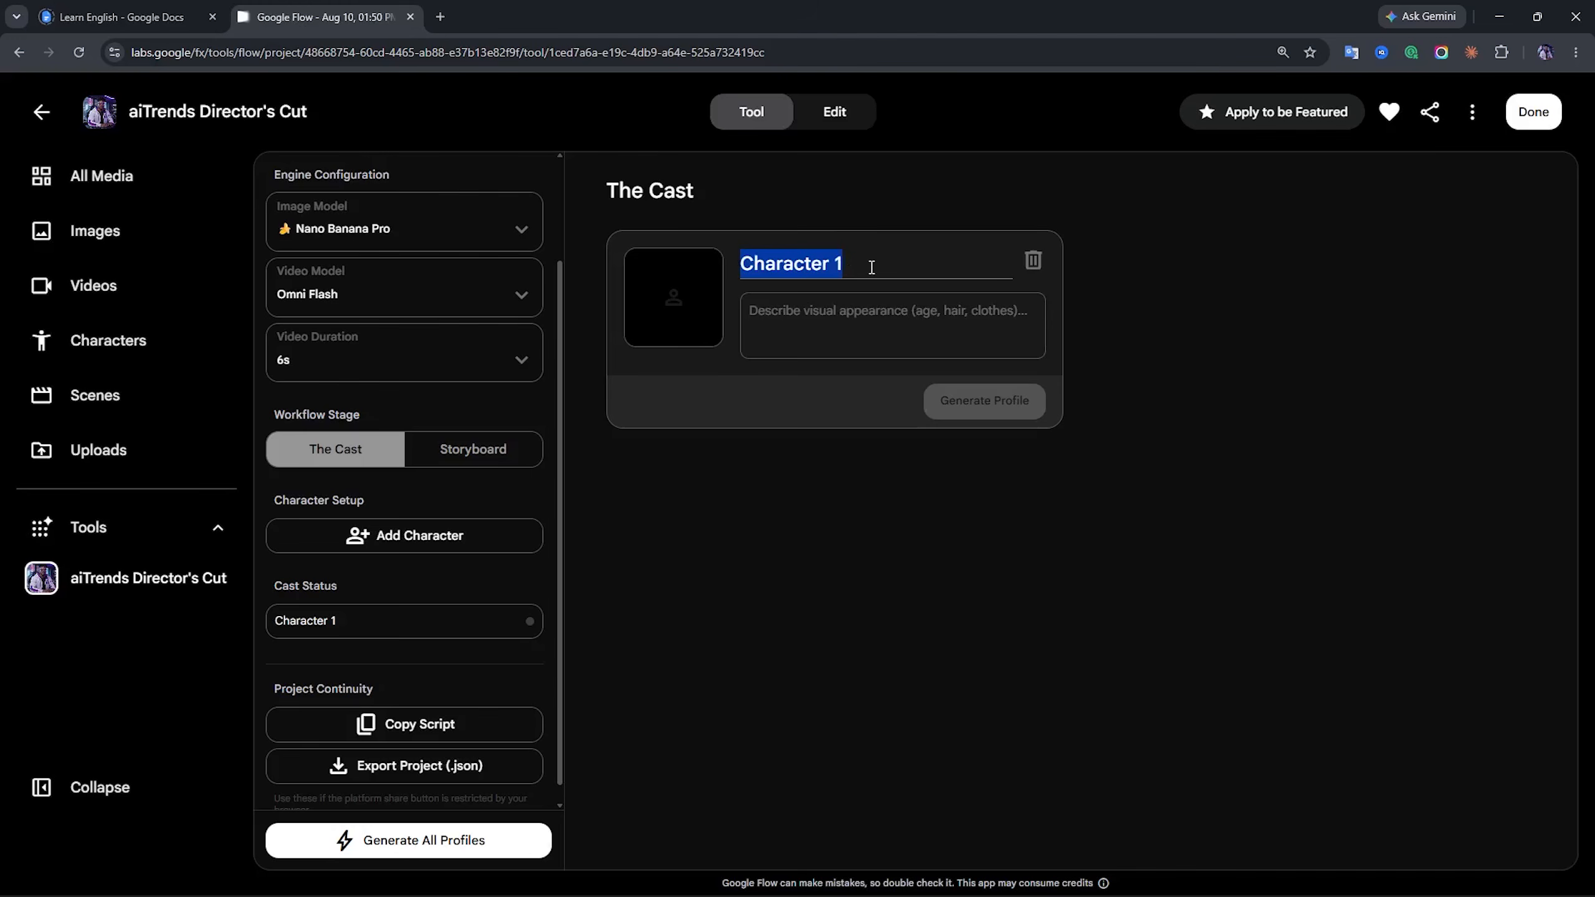
pyautogui.write('Henry')
pyautogui.click(897, 329)
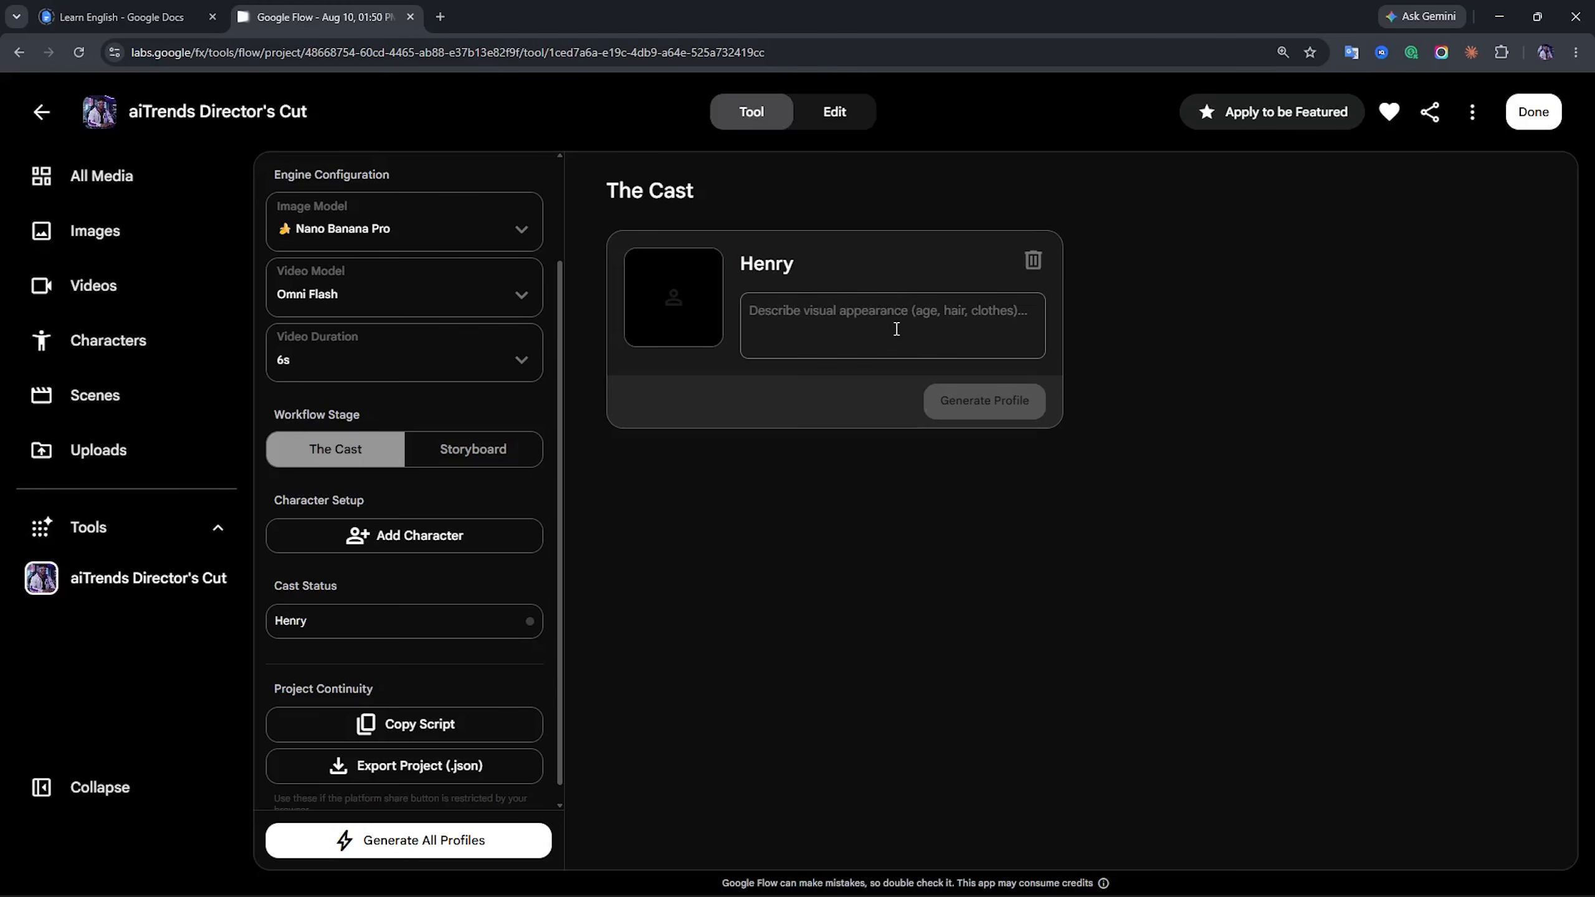
pyautogui.hotkey('ctrl', 'v')
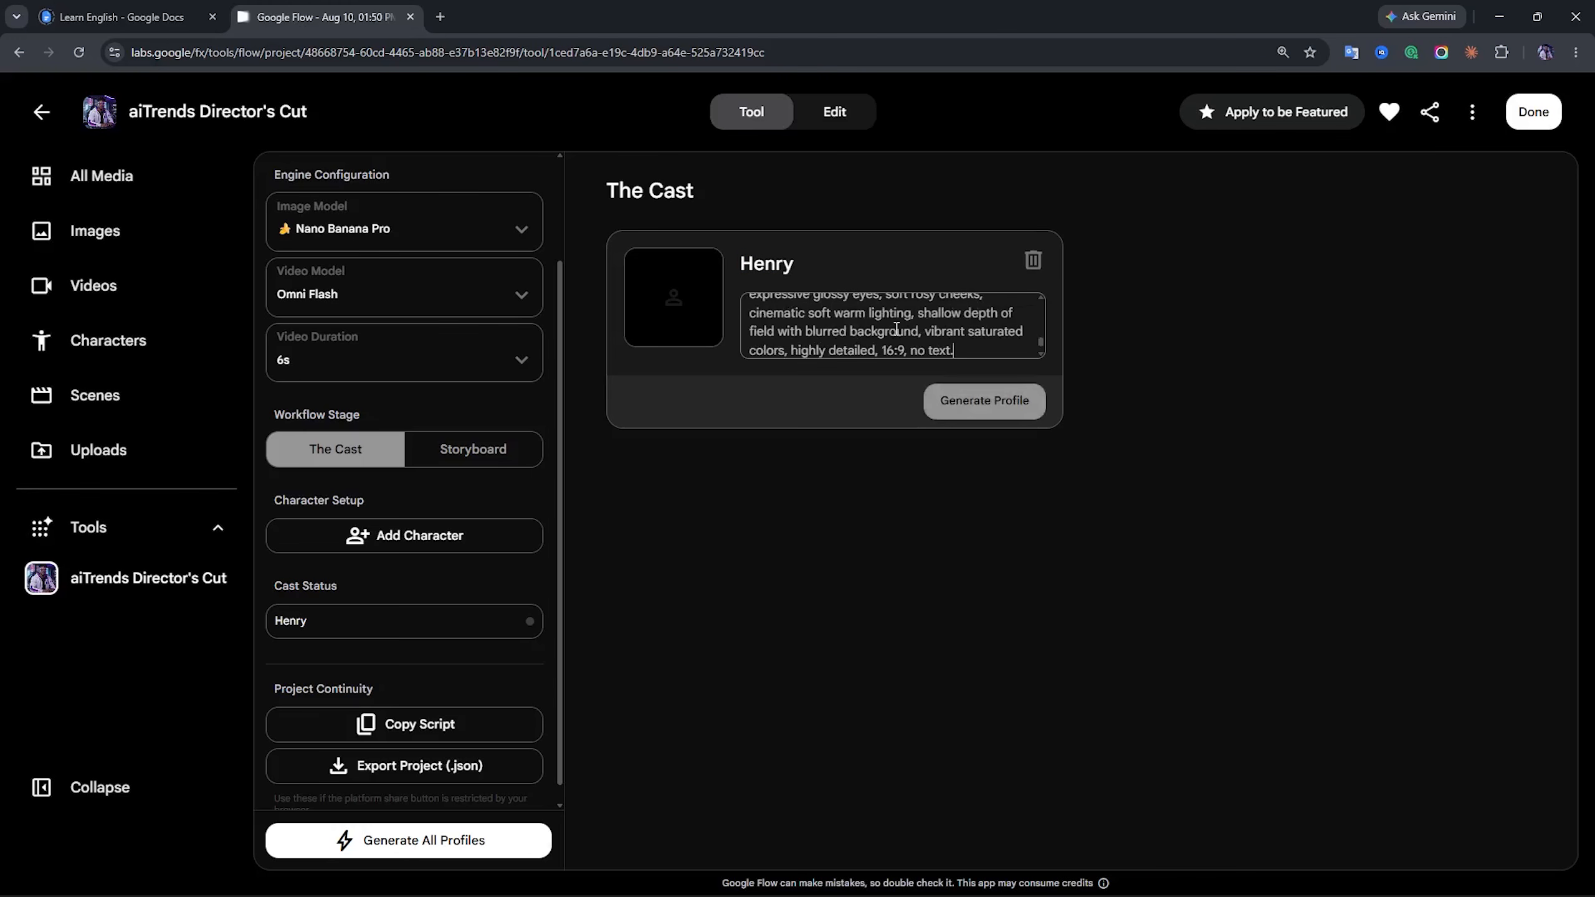
# Add a character named Lily to the cast with her image prompt copied from Claude, and add a card for the next character
pyautogui.click(420, 535)
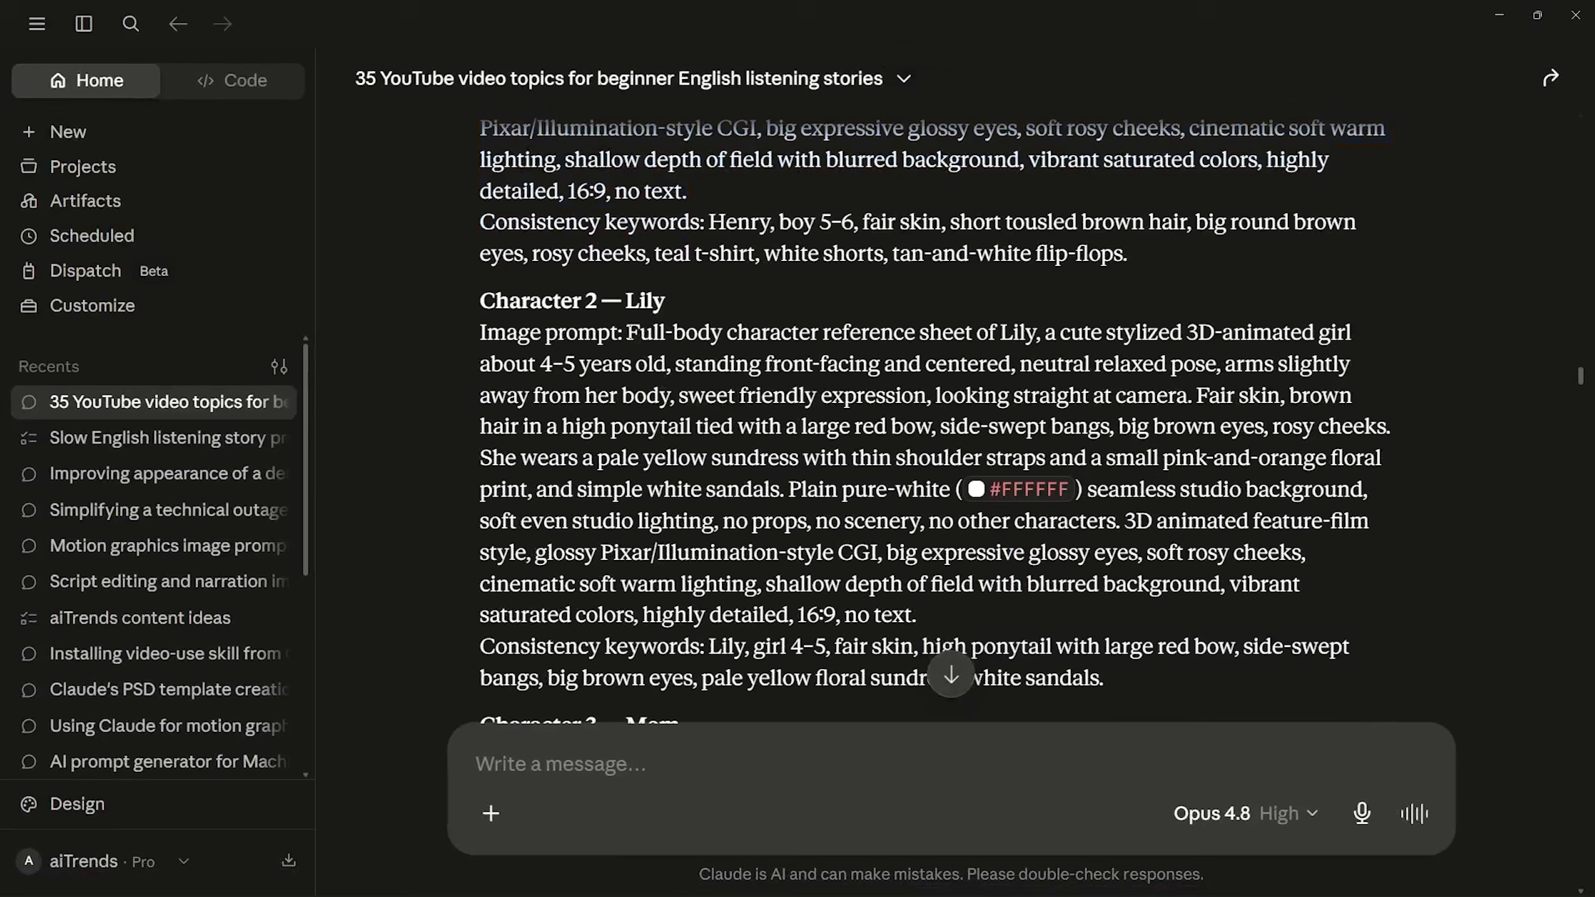
pyautogui.moveTo(627, 332); pyautogui.dragTo(920, 612)
pyautogui.rightClick(664, 432)
pyautogui.click(686, 452)
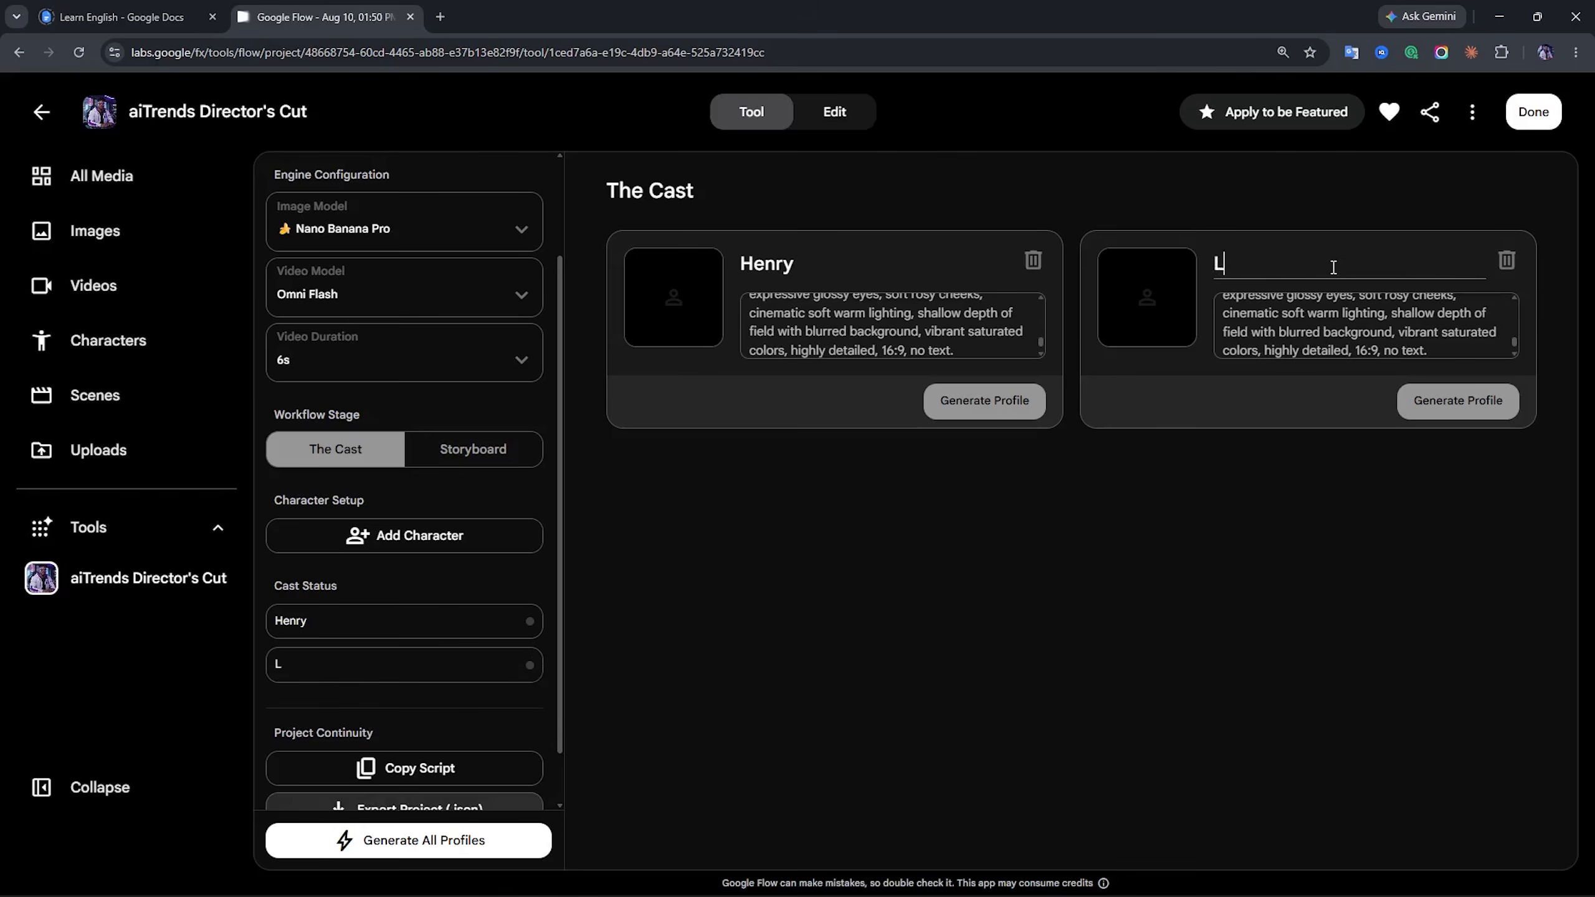
pyautogui.click(1334, 268)
pyautogui.write('Lily')
pyautogui.click(457, 546)
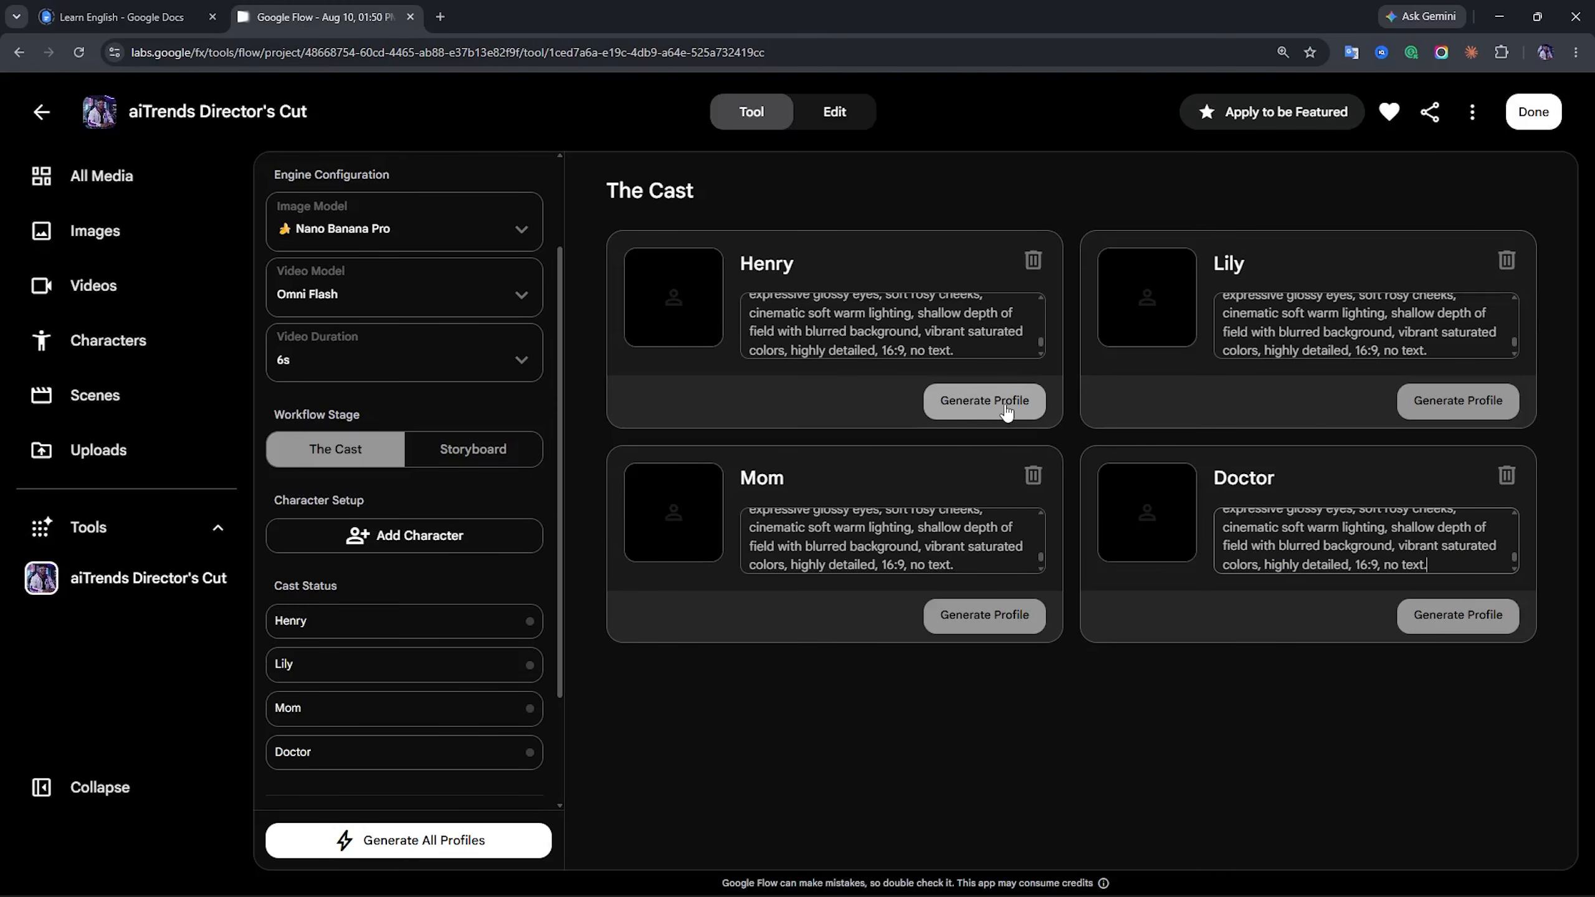
# Generate profile images for the whole cast and preview the Henry and Lily results
pyautogui.scroll(-2, 402, 754)
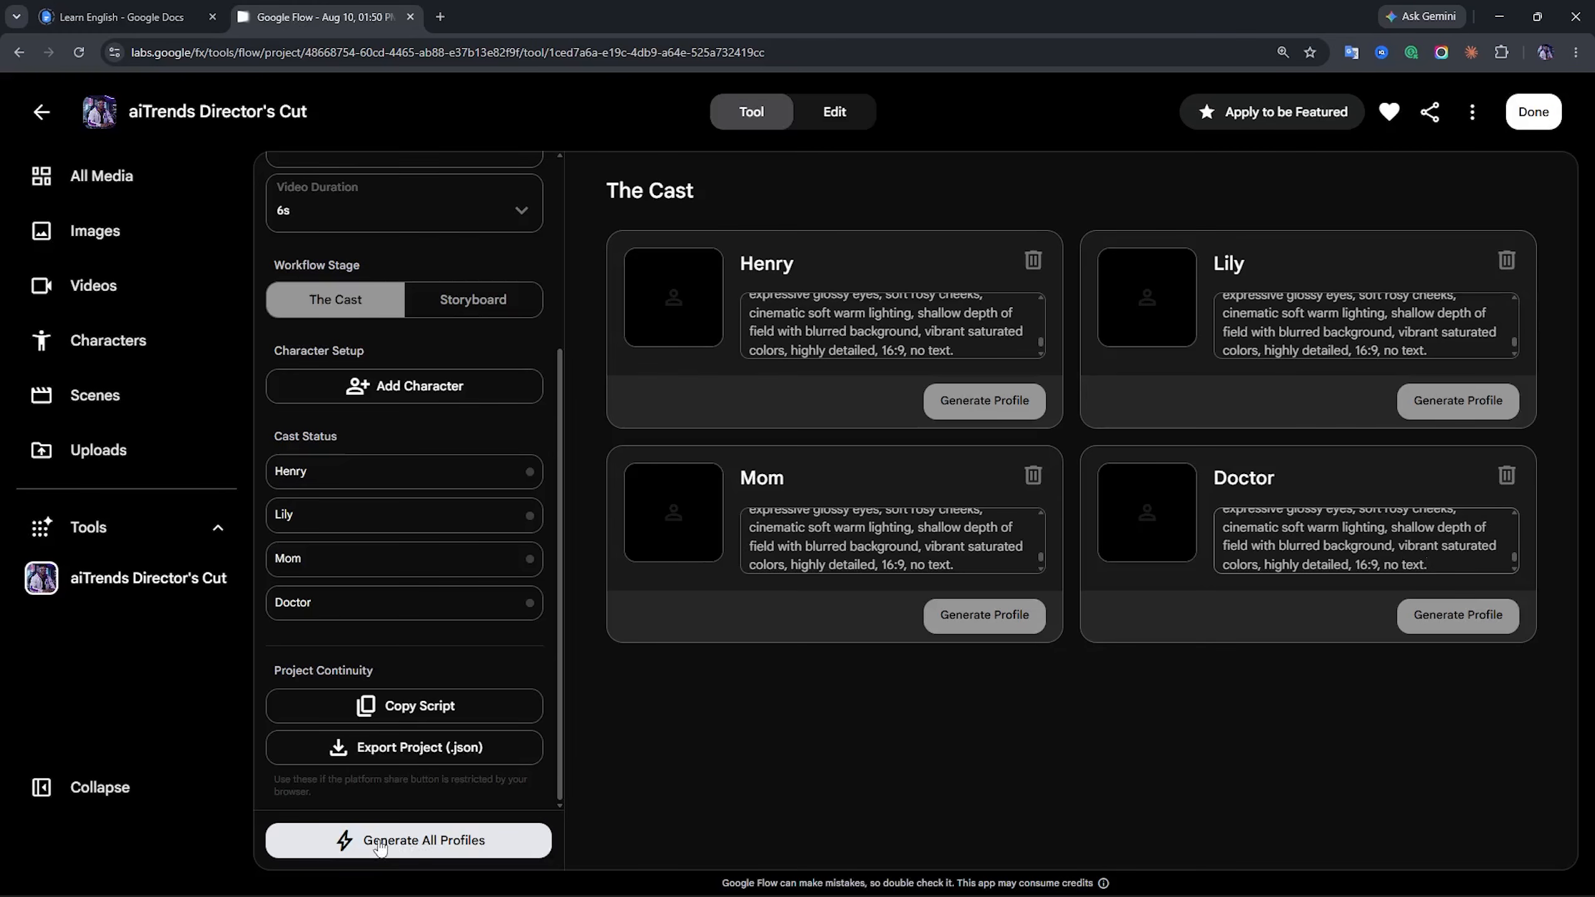
pyautogui.click(381, 849)
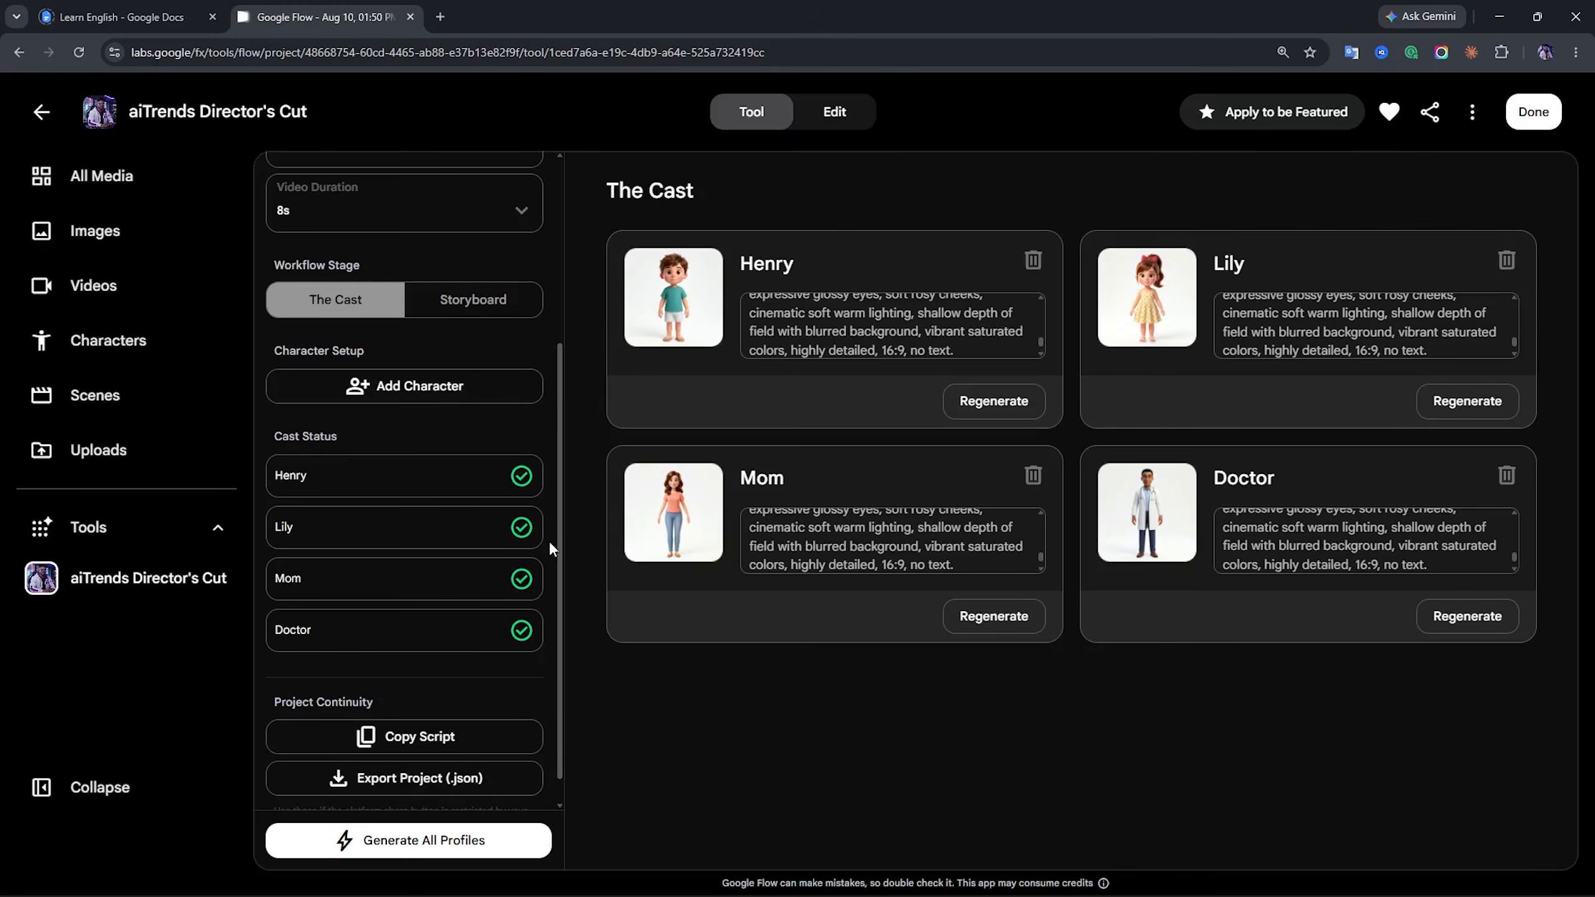
pyautogui.click(679, 305)
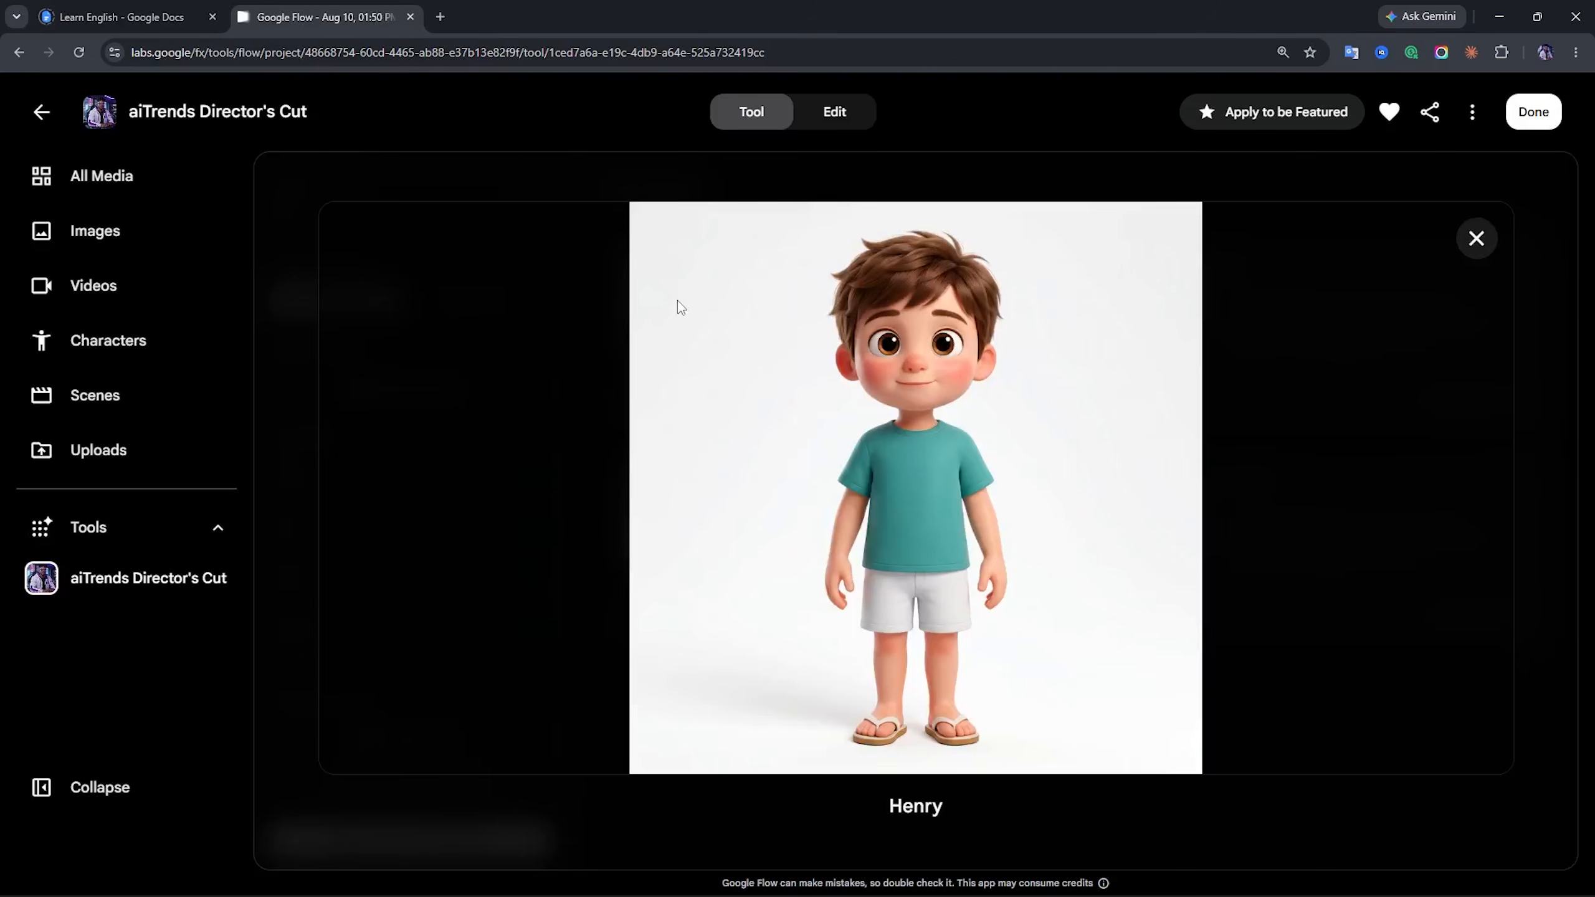
pyautogui.press('Escape')
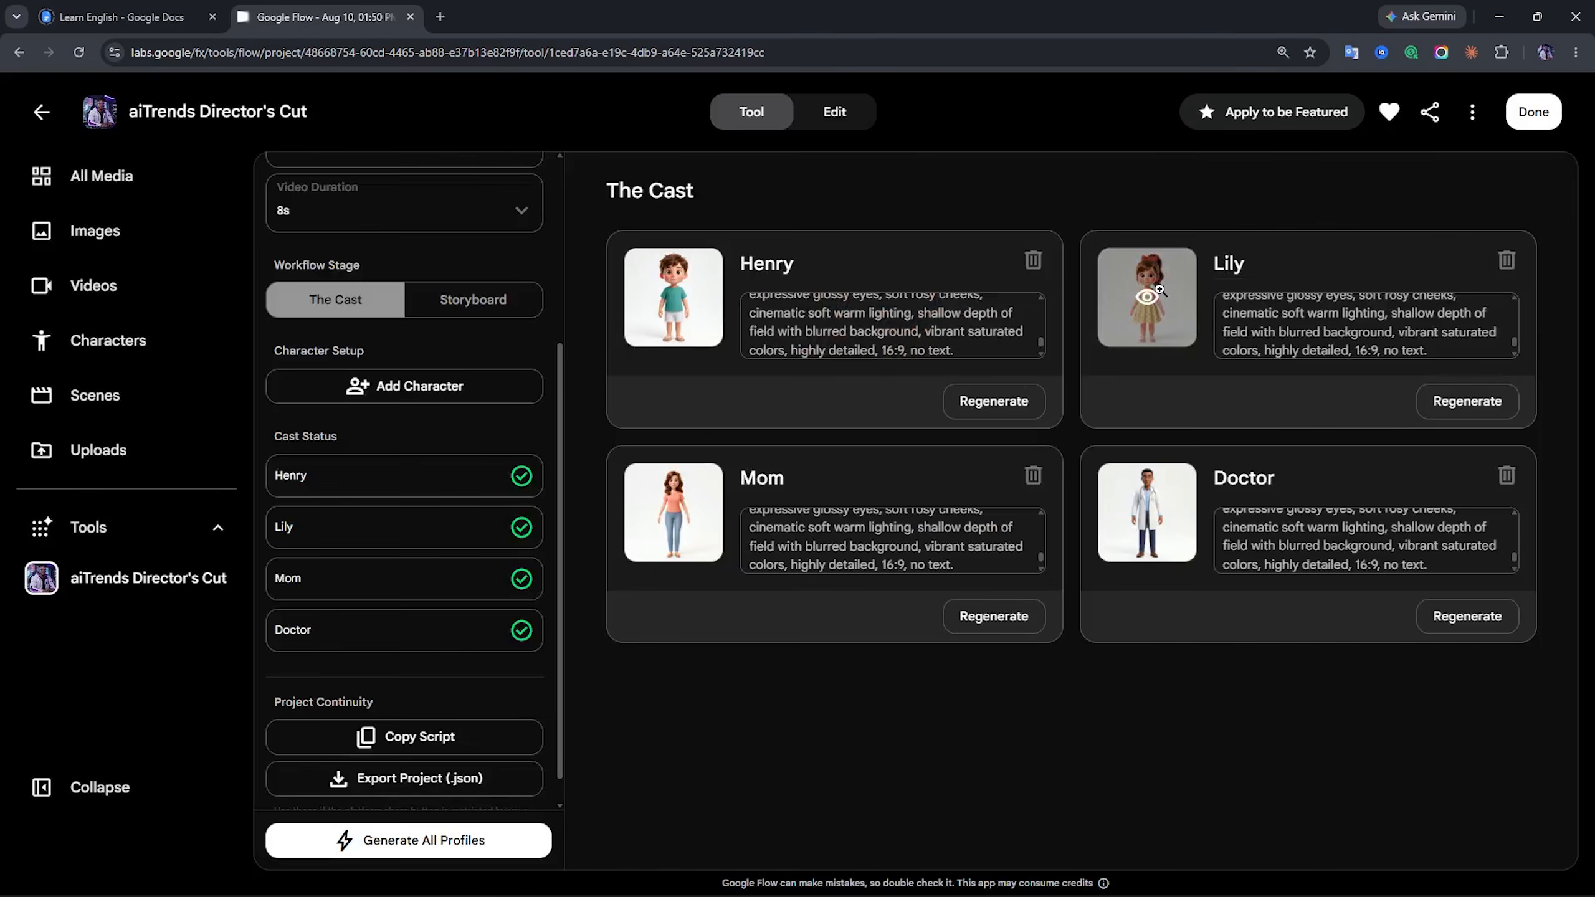
pyautogui.click(1170, 292)
pyautogui.press('Escape')
# Switch the workflow to the Storyboard stage and look over its engine settings and bulk scene input
pyautogui.scroll(-3, 555, 634)
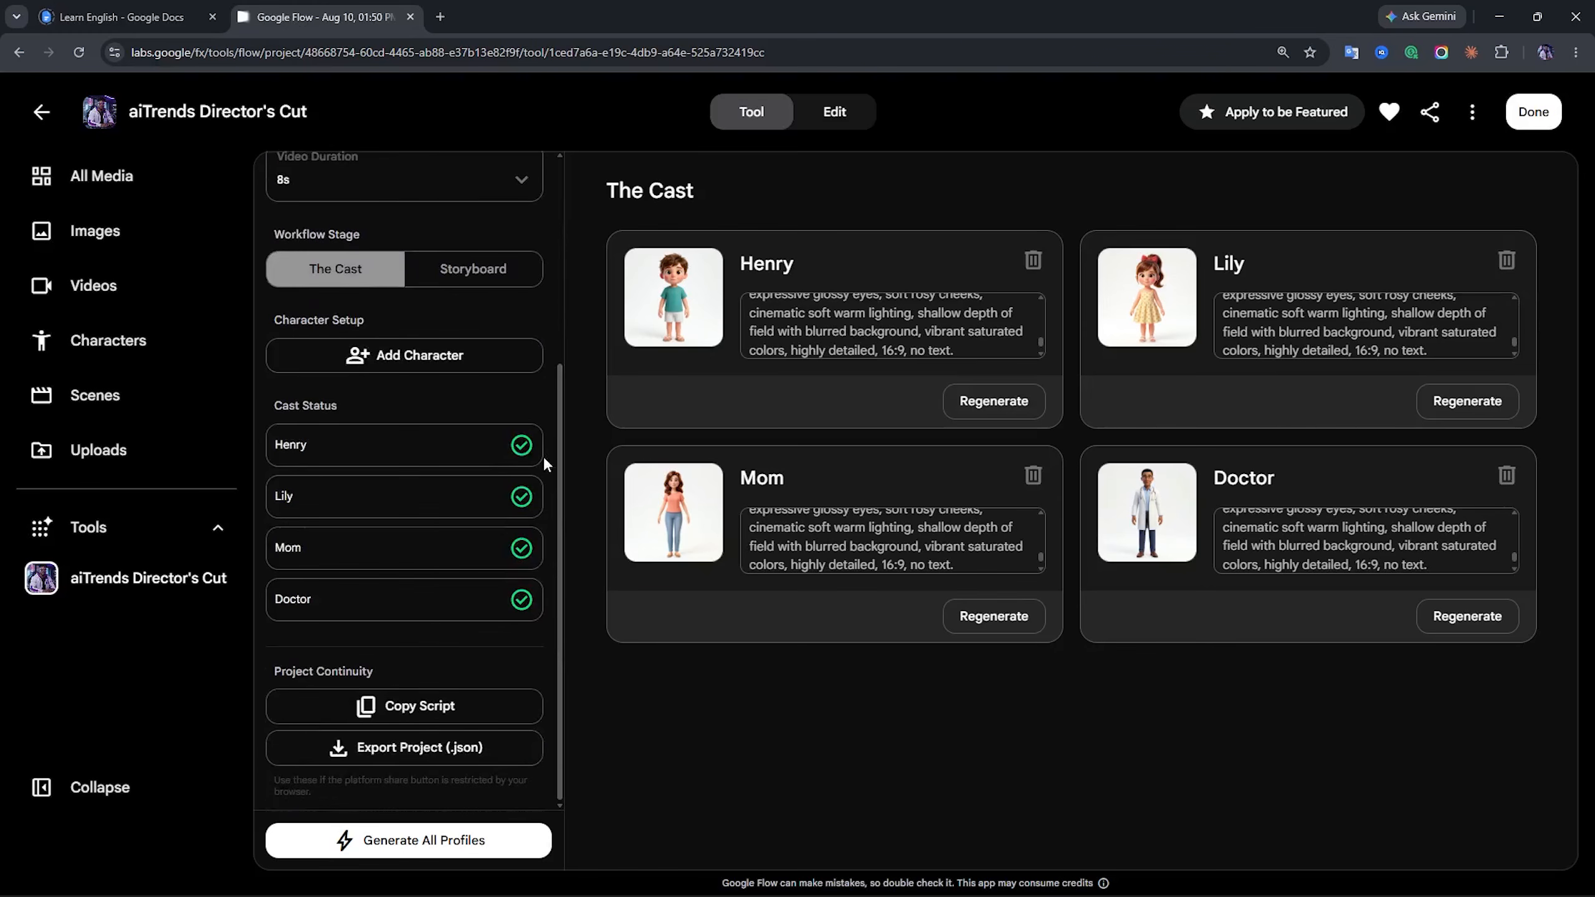
pyautogui.click(489, 275)
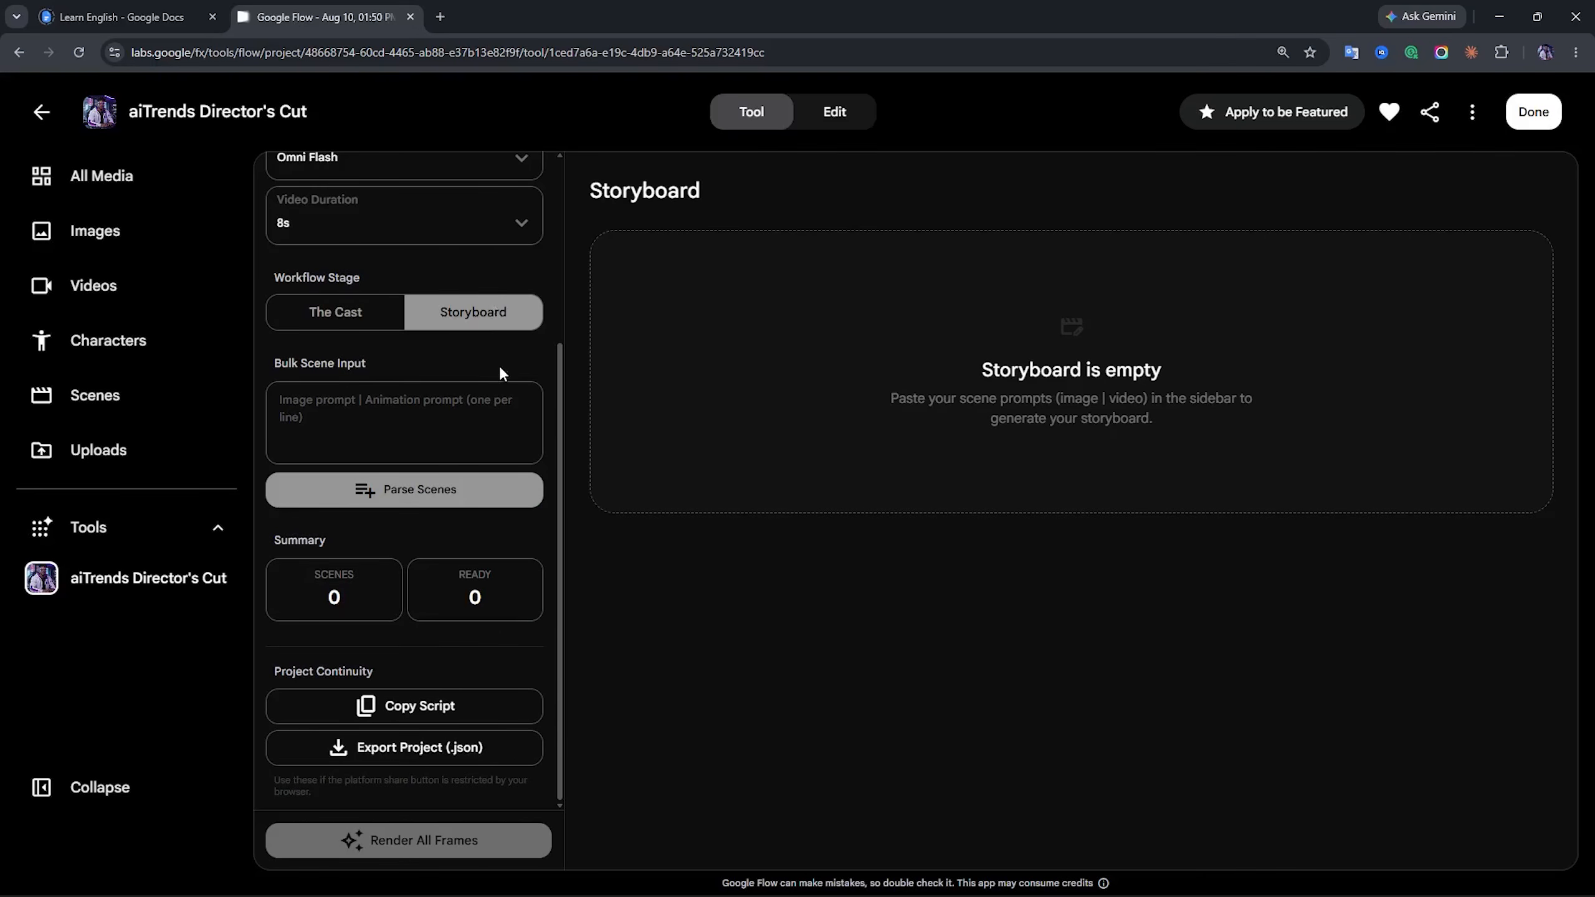
pyautogui.scroll(5, 543, 384)
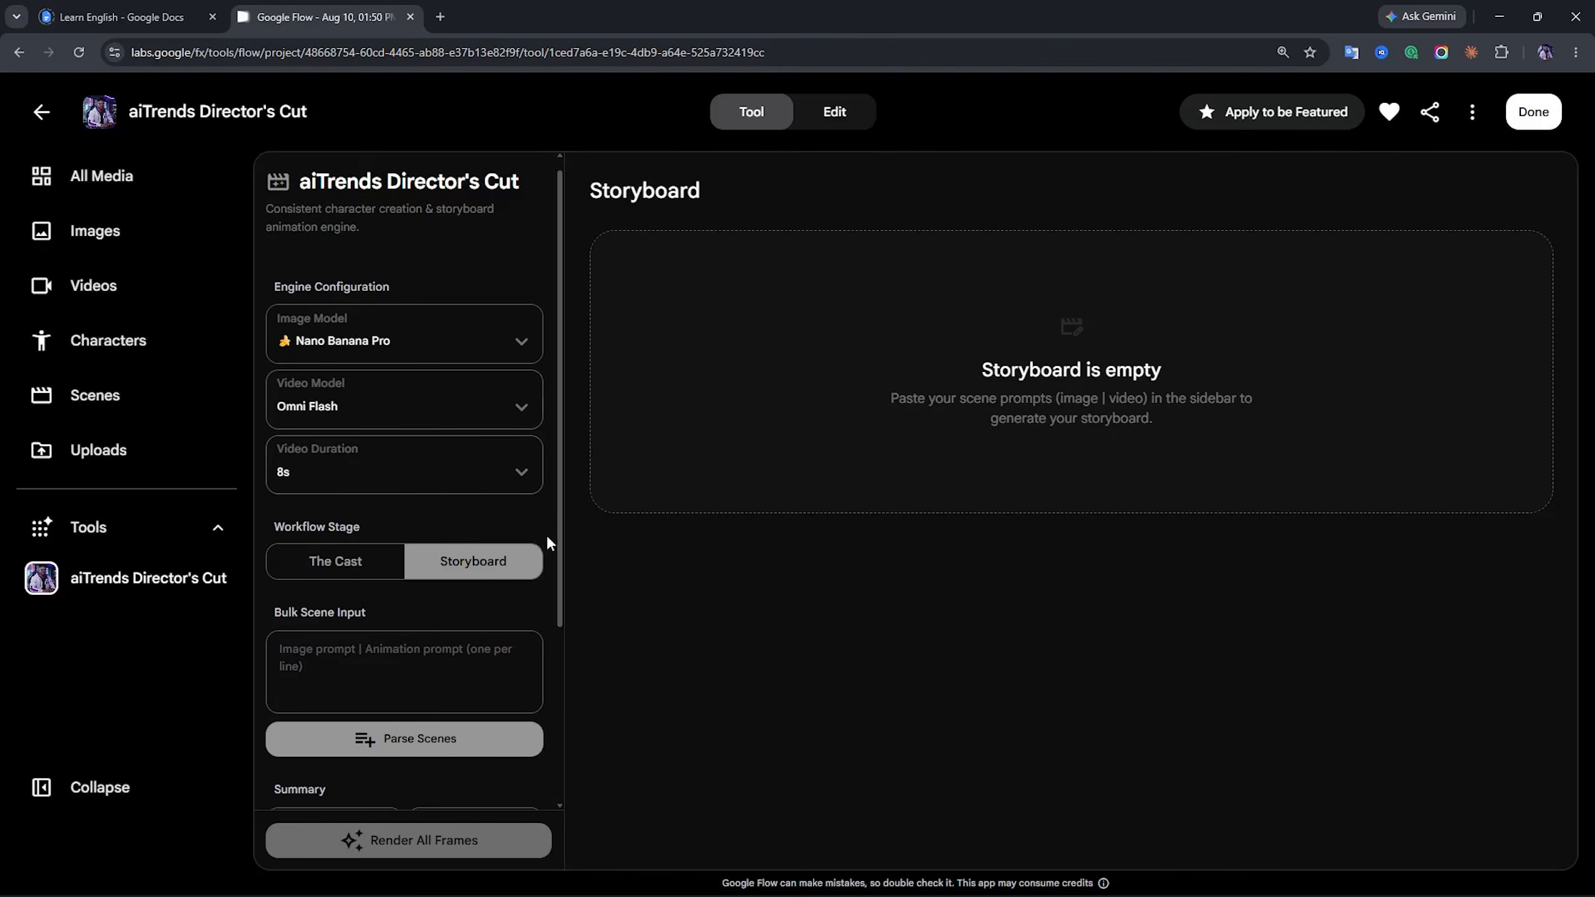
pyautogui.scroll(-3, 547, 539)
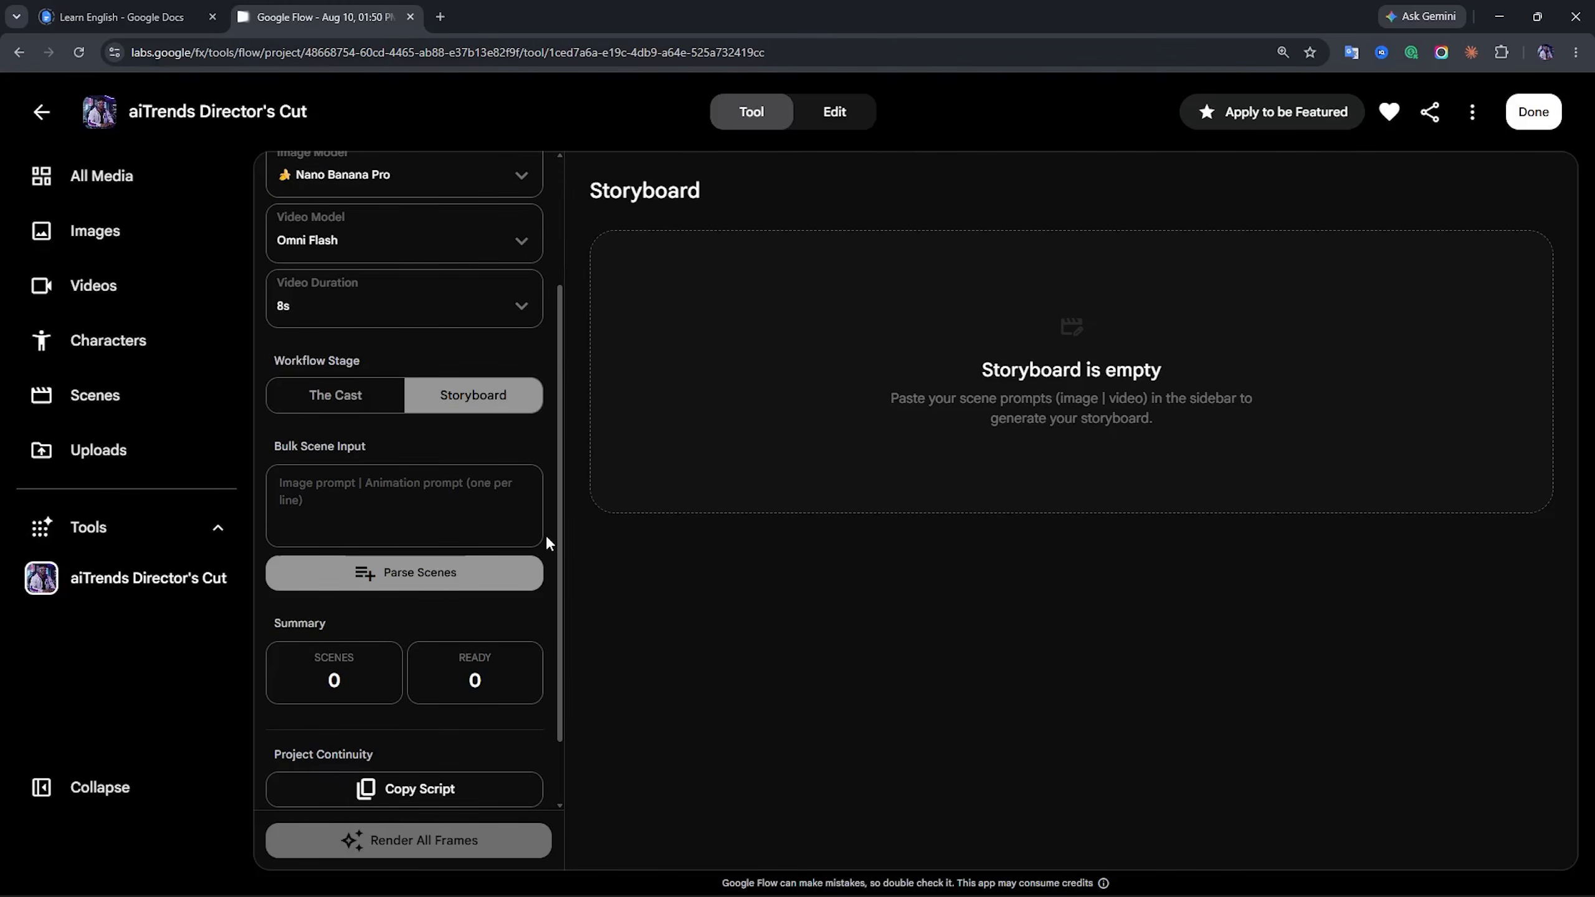
pyautogui.scroll(-1, 546, 535)
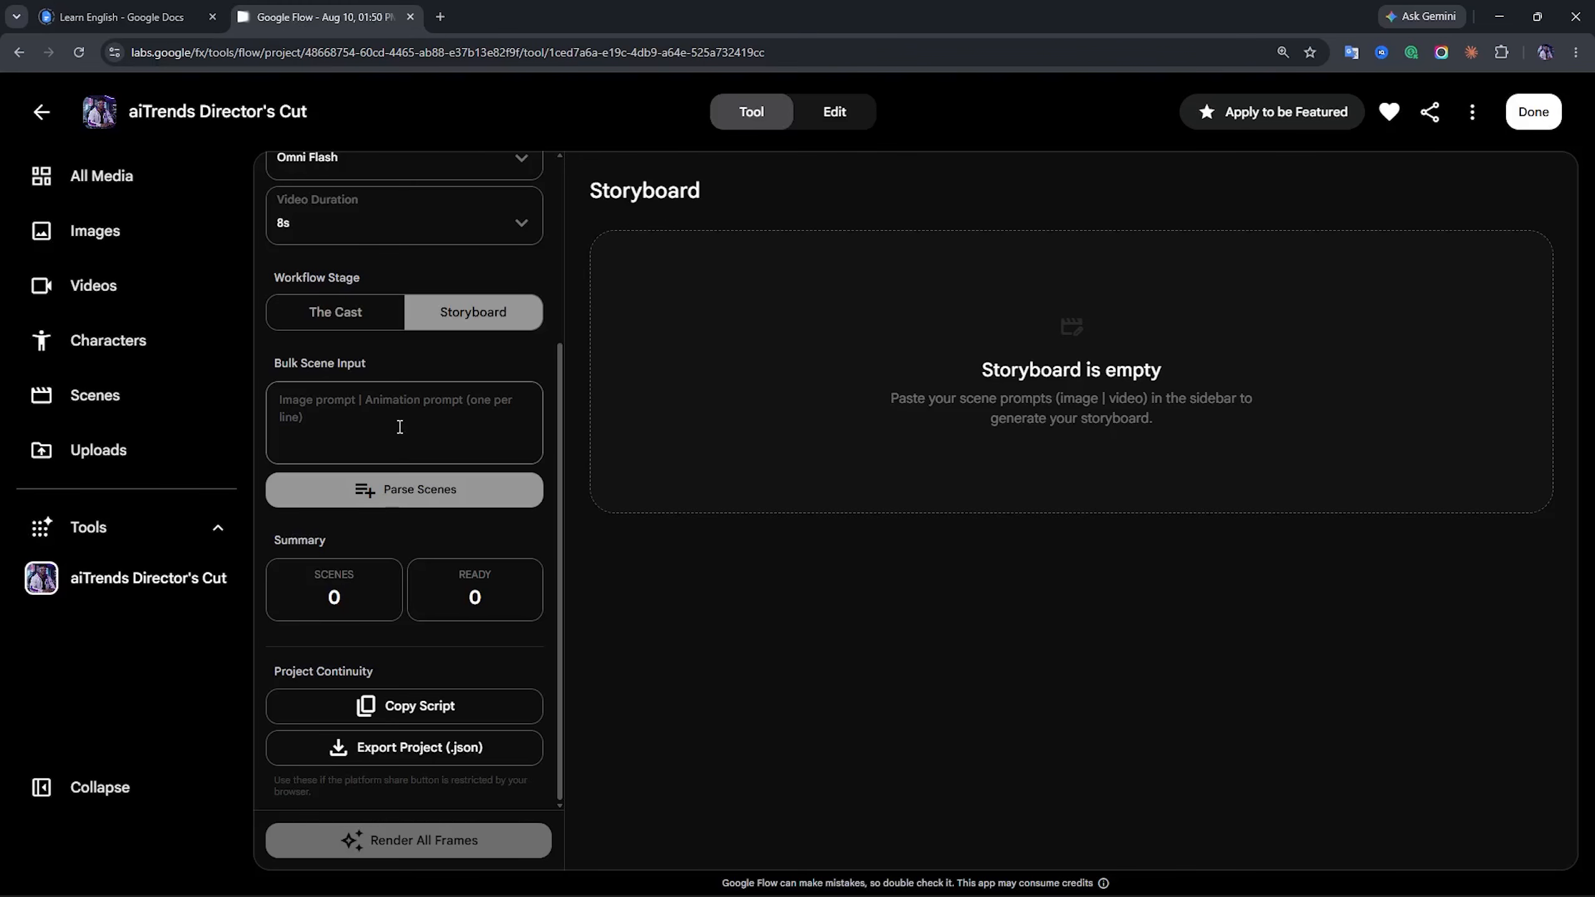
# Copy the Beat 1 image prompt from Claude into the storyboard's bulk scene input in Google Flow
pyautogui.hotkey('alt', 'Tab')
pyautogui.moveTo(481, 304); pyautogui.dragTo(545, 333)
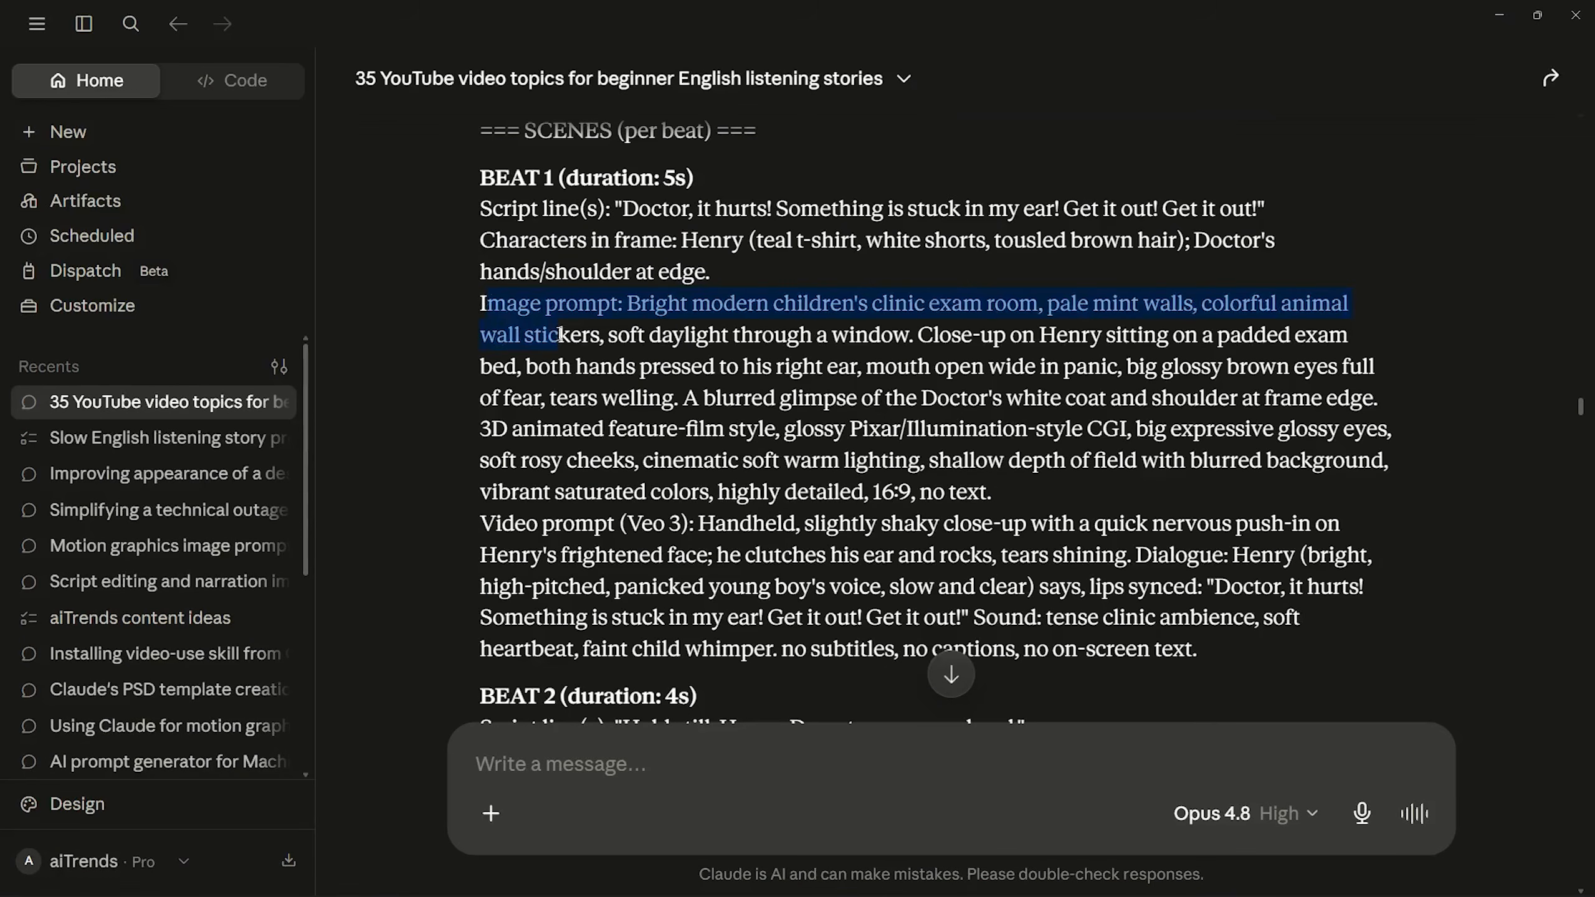
pyautogui.click(637, 308)
pyautogui.moveTo(633, 301); pyautogui.dragTo(966, 470)
pyautogui.rightClick(966, 470)
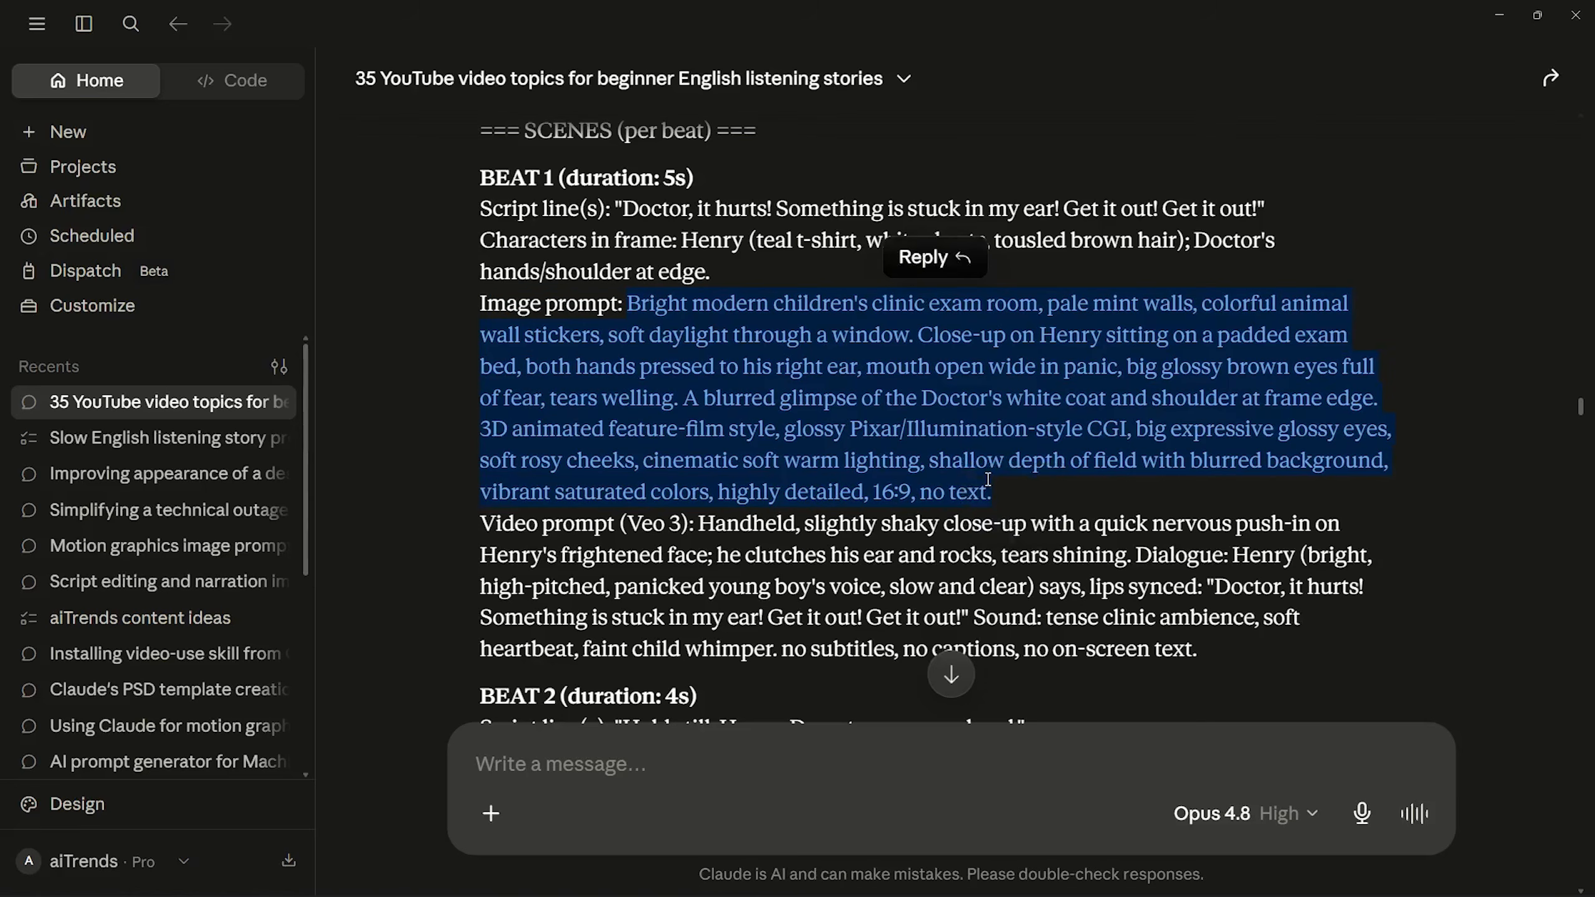
pyautogui.click(986, 482)
pyautogui.hotkey('alt', 'Tab')
pyautogui.rightClick(429, 414)
pyautogui.click(484, 575)
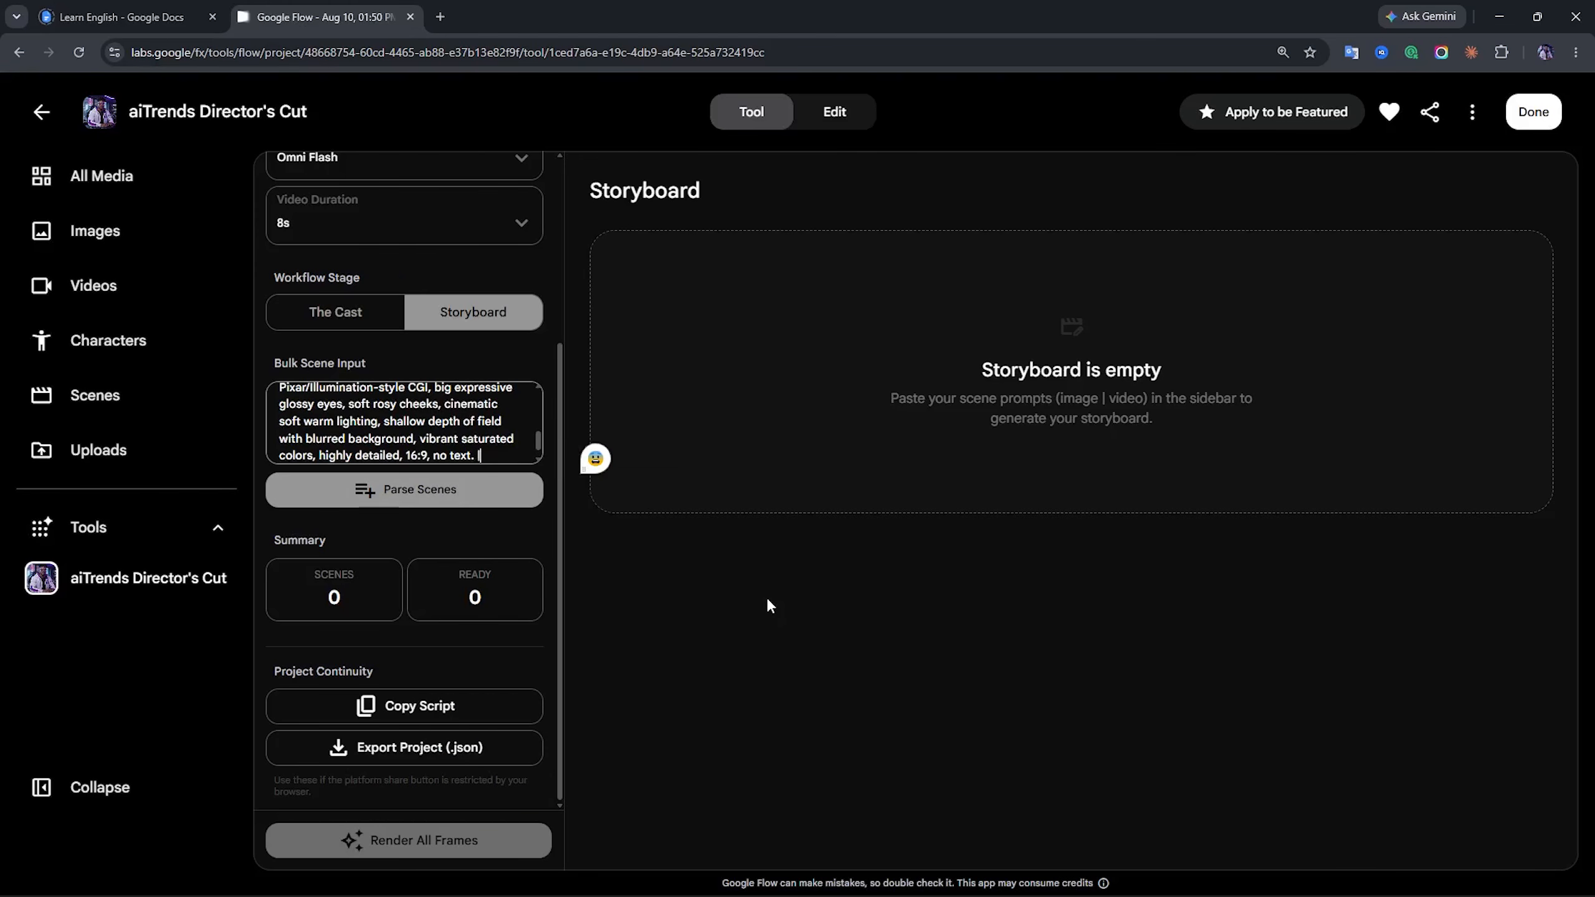
# Append Claude's Beat 1 video prompt to its image prompt in the bulk scene input and start a new entry below
pyautogui.hotkey('alt', 'Tab')
pyautogui.moveTo(699, 440); pyautogui.dragTo(1198, 566)
pyautogui.hotkey('ctrl', 'c')
pyautogui.hotkey('alt', 'Tab')
pyautogui.hotkey('ctrl', 'v')
pyautogui.press('Return')
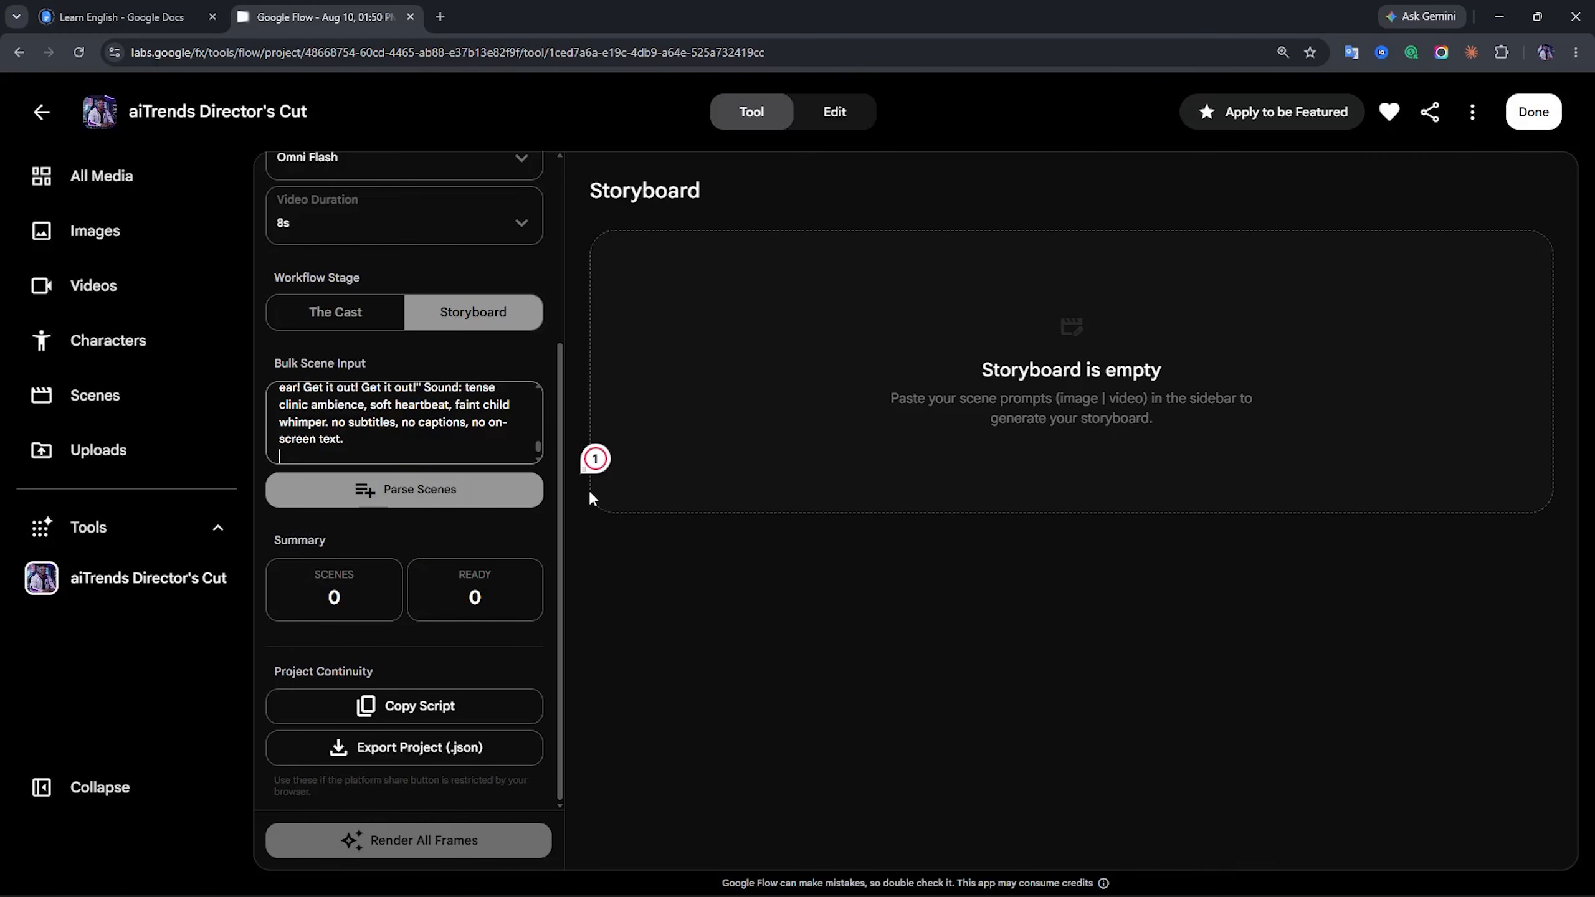
pyautogui.press('Return')
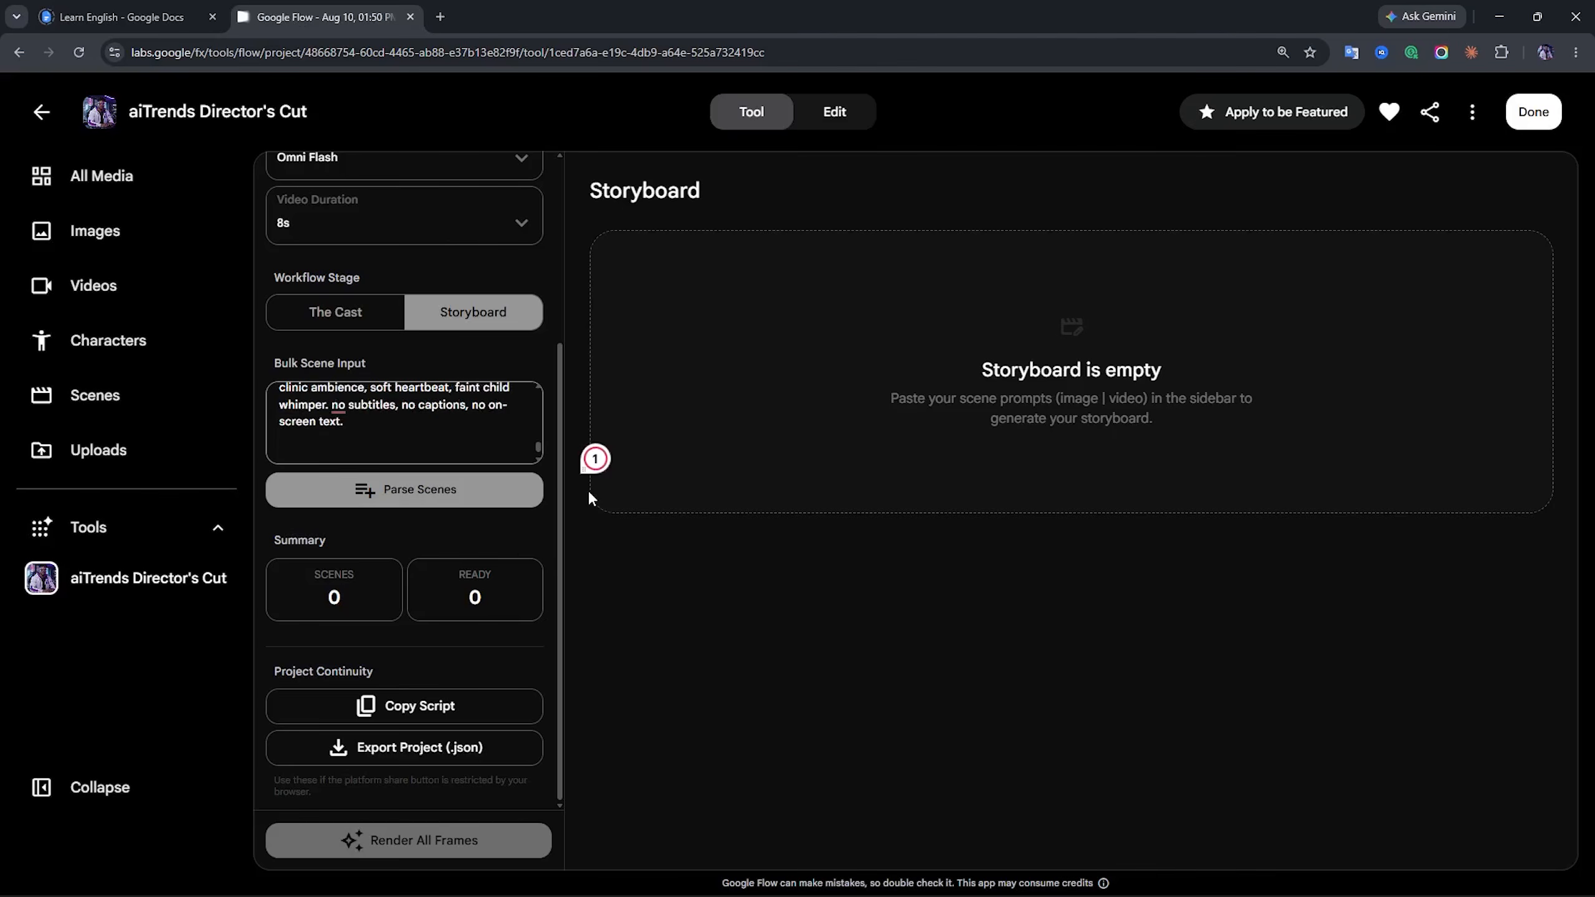
# Copy Claude's Beat 2 image and video prompts into the bulk scene input as the second entry
pyautogui.hotkey('alt', 'Tab')
pyautogui.moveTo(628, 293); pyautogui.dragTo(1091, 523)
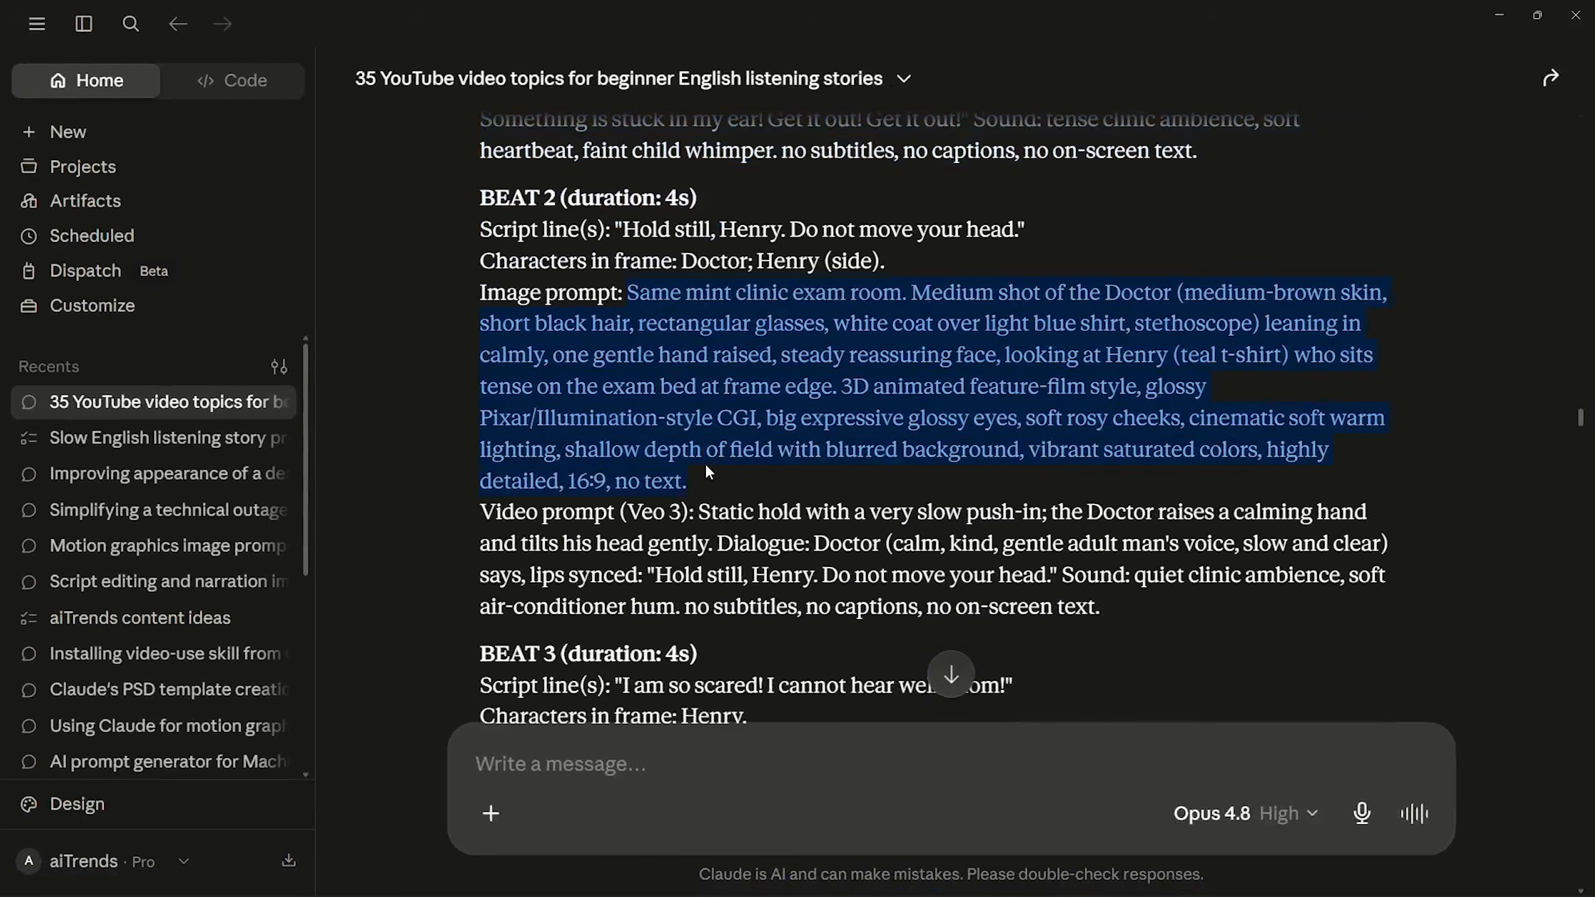
pyautogui.hotkey('ctrl', 'c')
pyautogui.hotkey('alt', 'Tab')
pyautogui.hotkey('ctrl', 'v')
pyautogui.hotkey('alt', 'Tab')
pyautogui.hotkey('ctrl', 'c')
pyautogui.hotkey('alt', 'Tab')
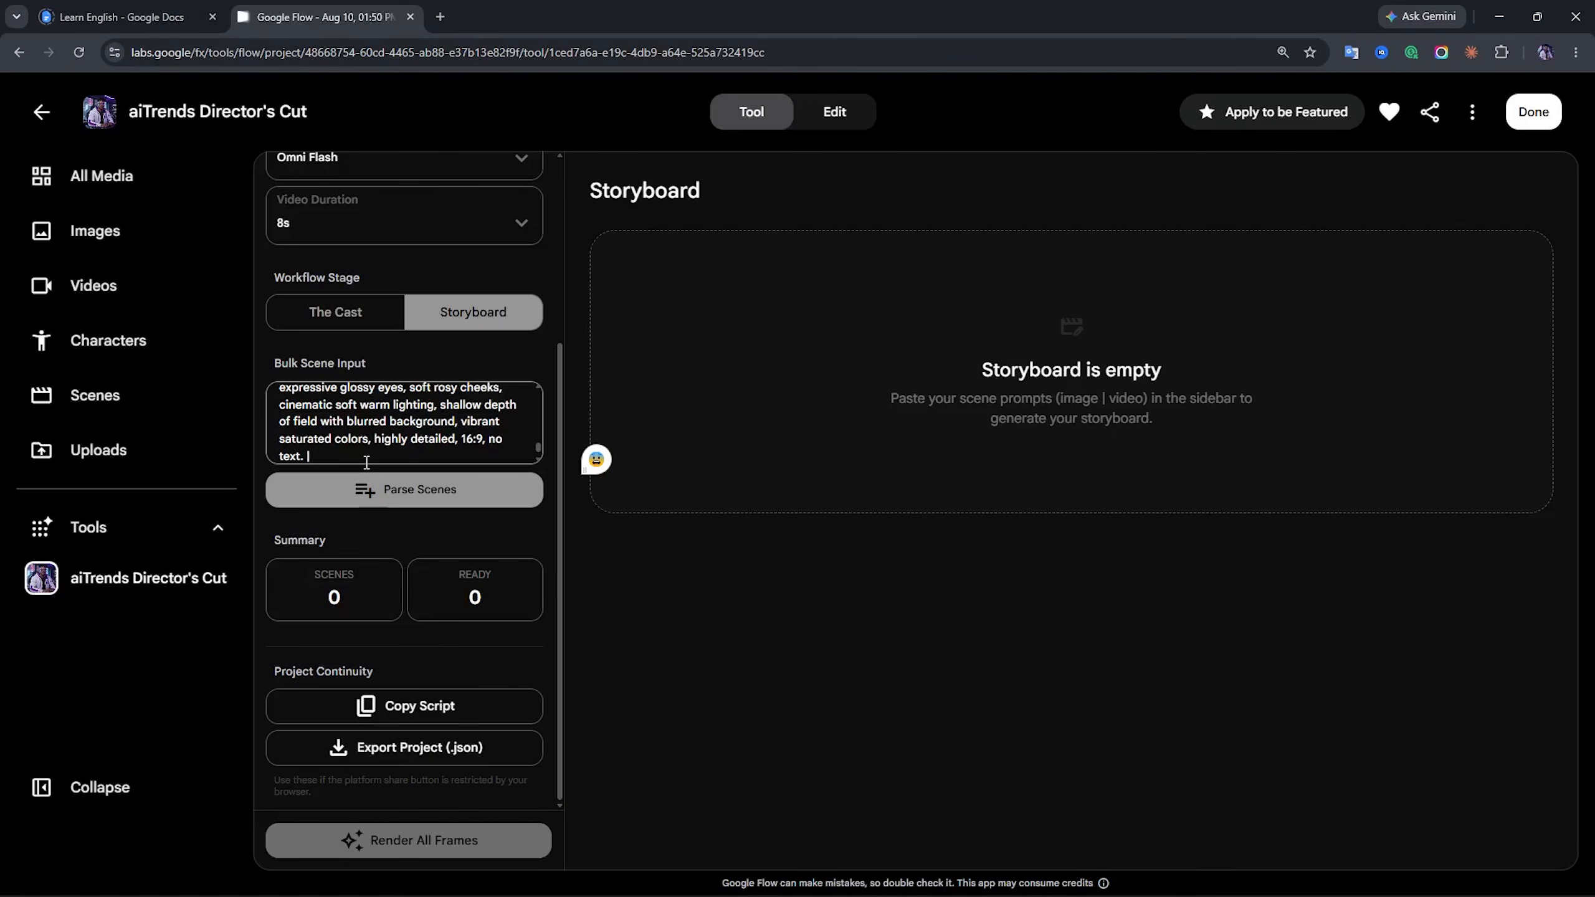
pyautogui.hotkey('ctrl', 'v')
# In Claude, request the image and video prompts in the format "IMAGE PROMPT 1 | VIDEO PROMPT 1", with example lines numbered 1 to 3
pyautogui.hotkey('alt', 'Tab')
pyautogui.write('give me the image and video prompts in this format.')
pyautogui.hotkey('shift', 'Return')
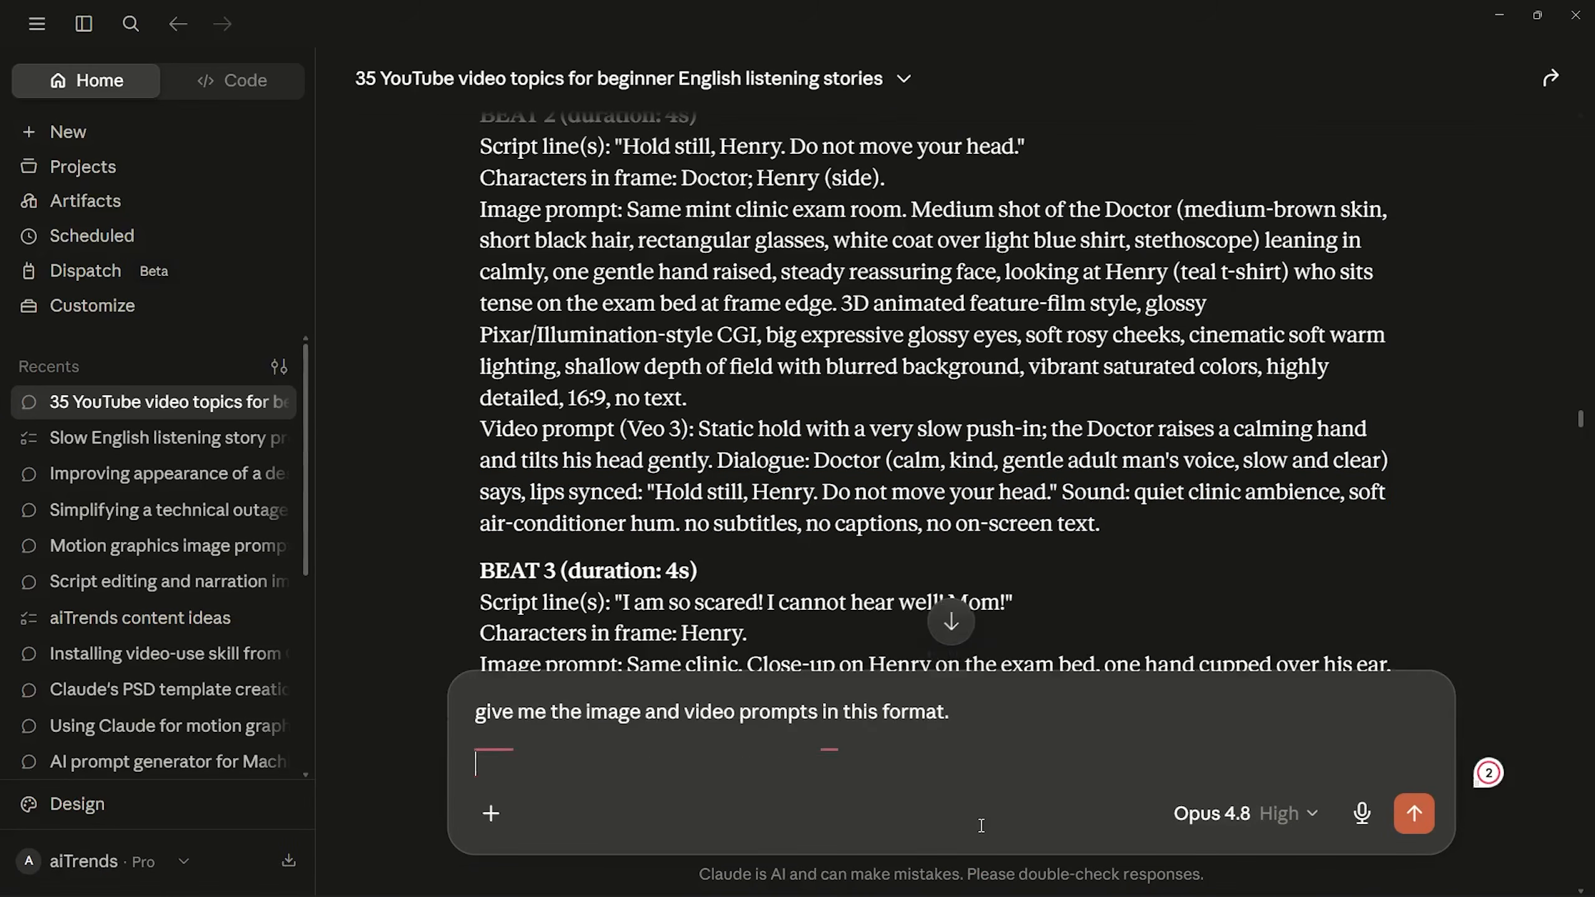
pyautogui.write('IMAGE PROMPT 1 | VIDEO PROMPT 1')
pyautogui.hotkey('shift', 'Return')
pyautogui.write('IMAGE PROMPT 2 | VIDEO PROMPT 2')
pyautogui.hotkey('shift', 'Return')
pyautogui.write('IMAGE PROMPT 1 | VIDEO PROMPT')
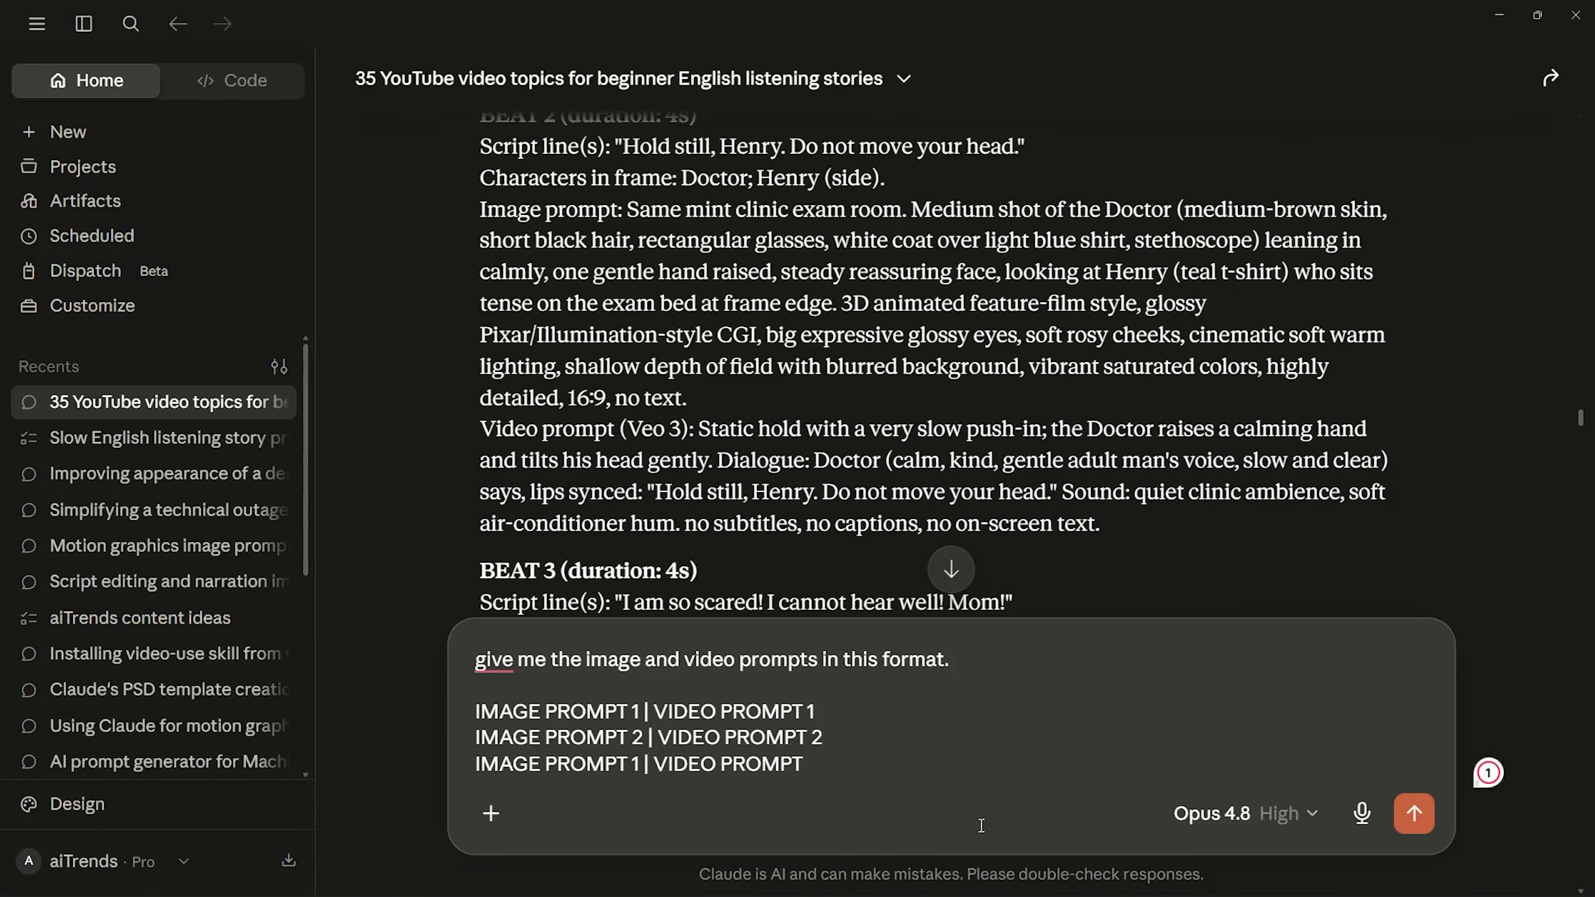
pyautogui.write('3')
pyautogui.click(641, 764)
pyautogui.press('BackSpace')
pyautogui.write('3')
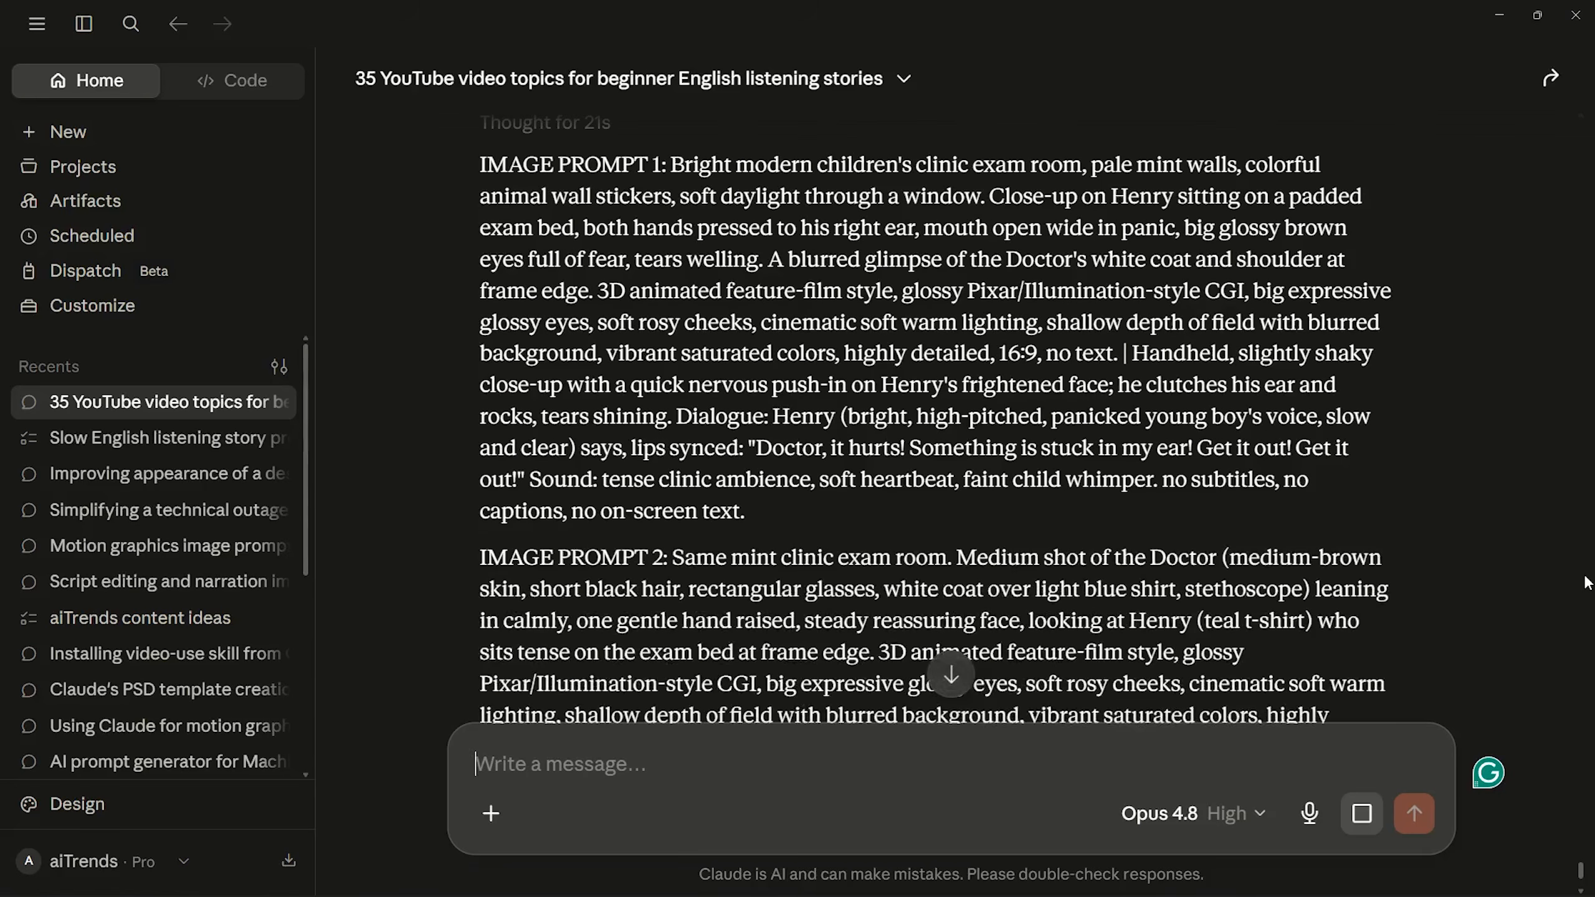
# Examine how Claude's reply labels each numbered scene and separates its image prompt from its video prompt
pyautogui.scroll(3, 1588, 582)
pyautogui.moveTo(486, 331); pyautogui.dragTo(1326, 550)
pyautogui.click(1135, 519)
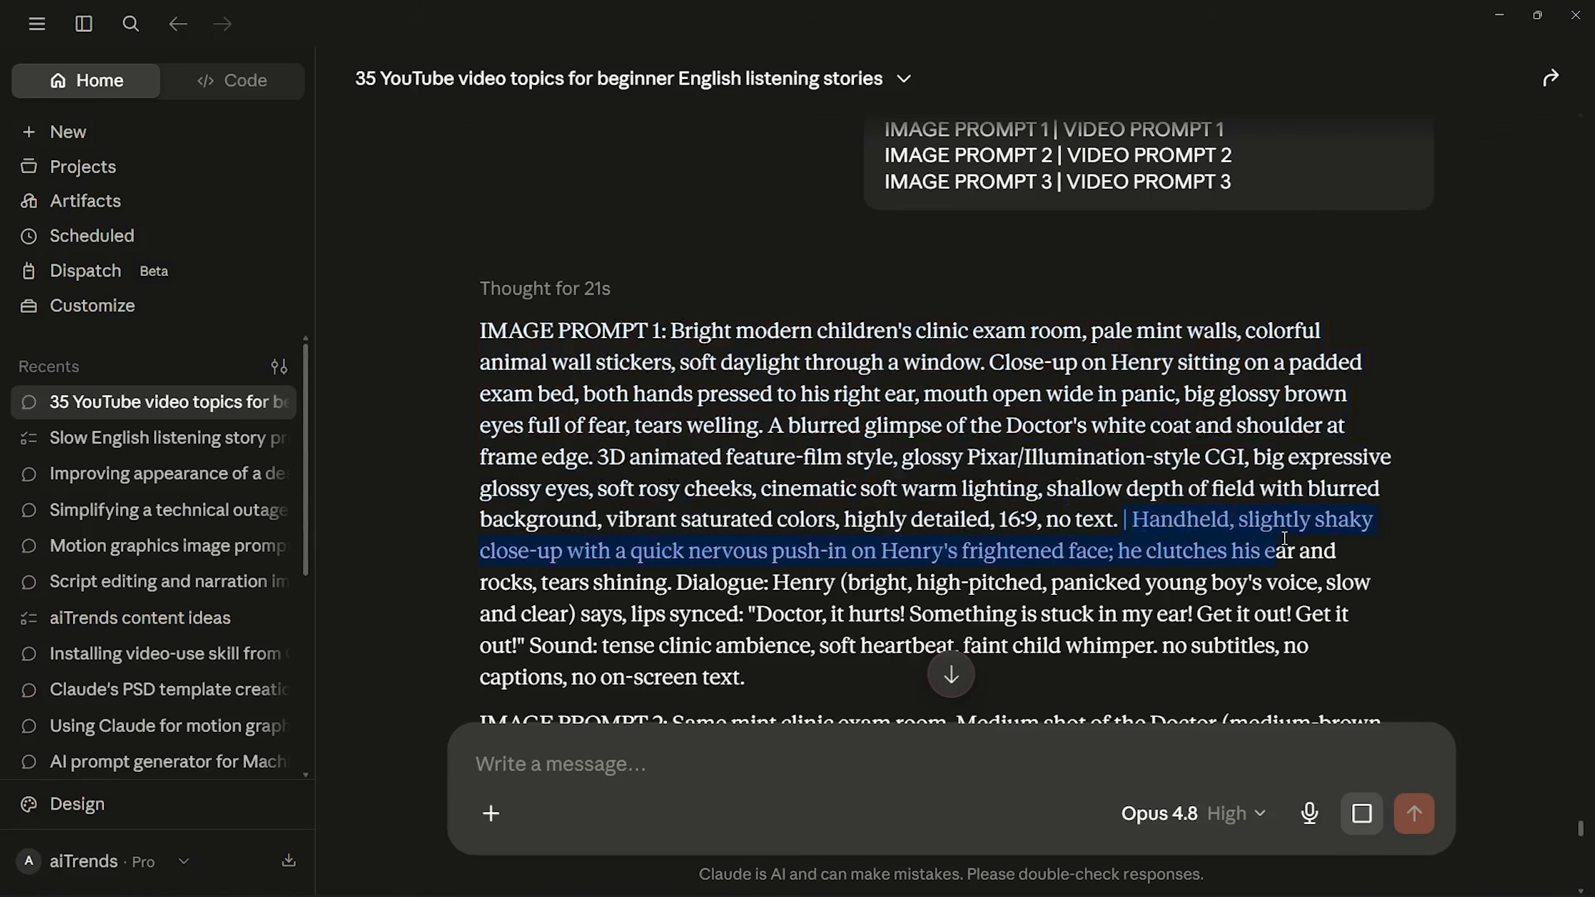
pyautogui.moveTo(1134, 520); pyautogui.dragTo(1138, 674)
pyautogui.click(1136, 606)
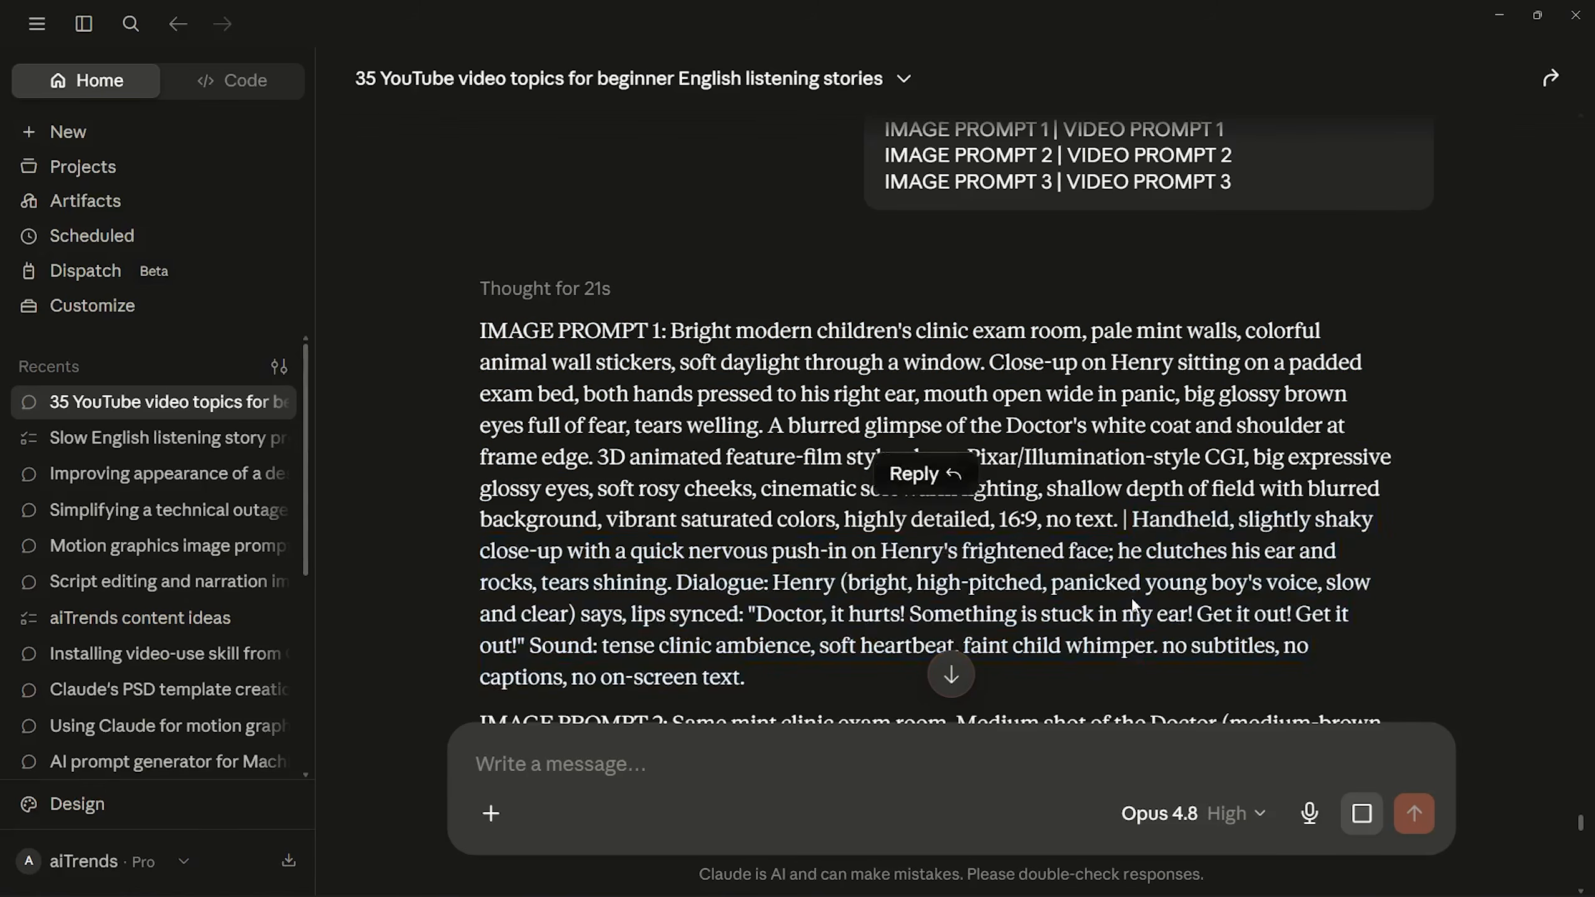
pyautogui.scroll(-5, 741, 458)
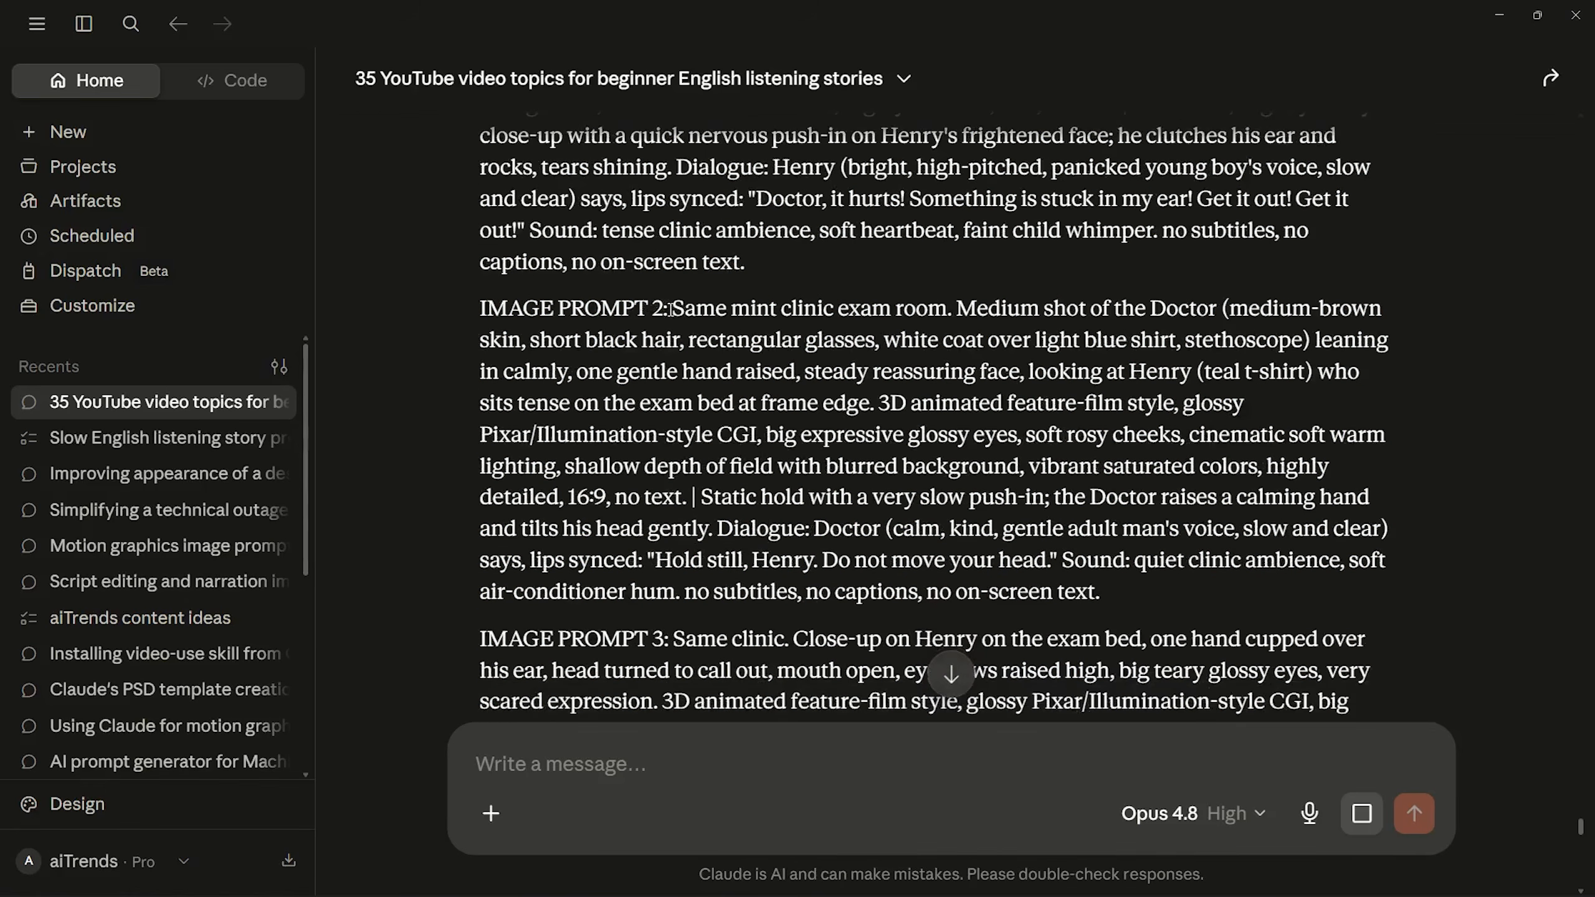
pyautogui.moveTo(670, 310); pyautogui.dragTo(479, 310)
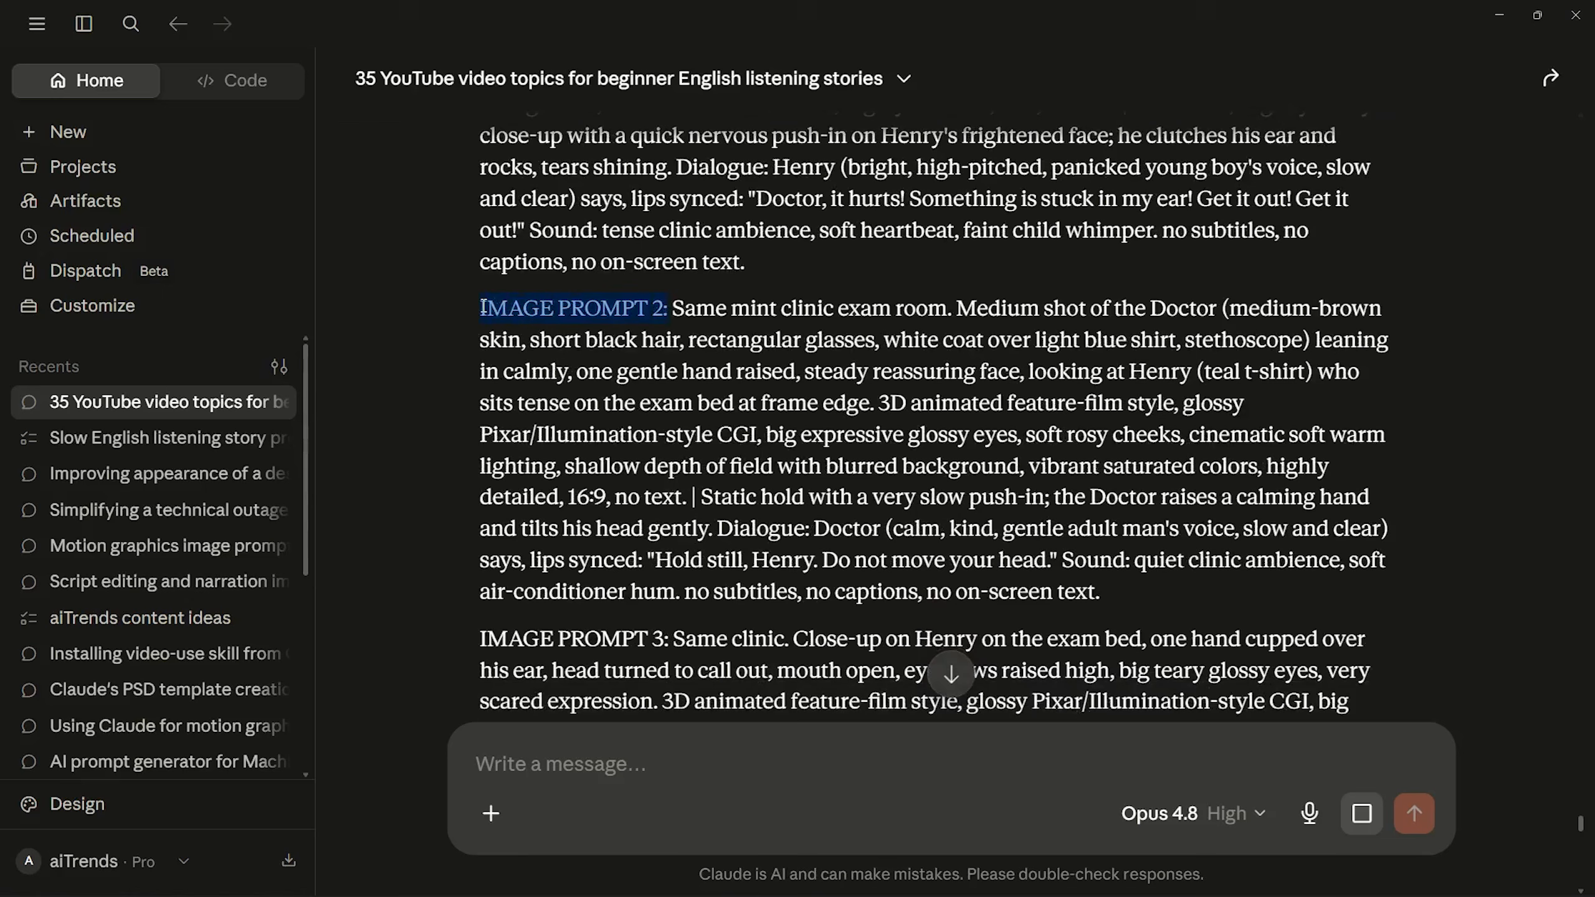
pyautogui.click(686, 331)
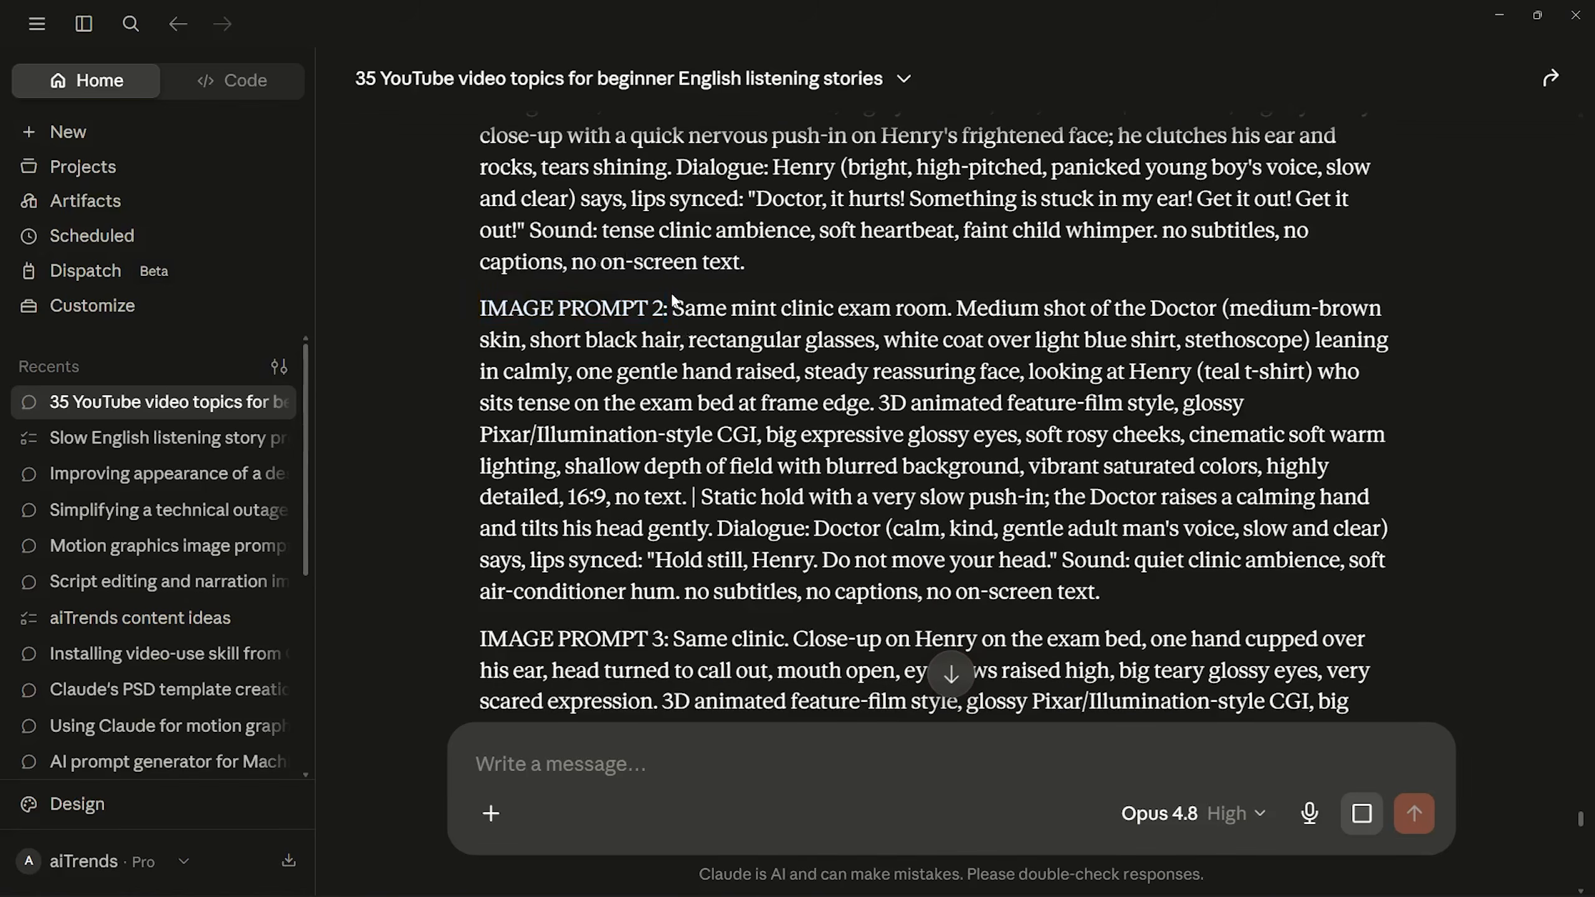
pyautogui.scroll(-4, 723, 391)
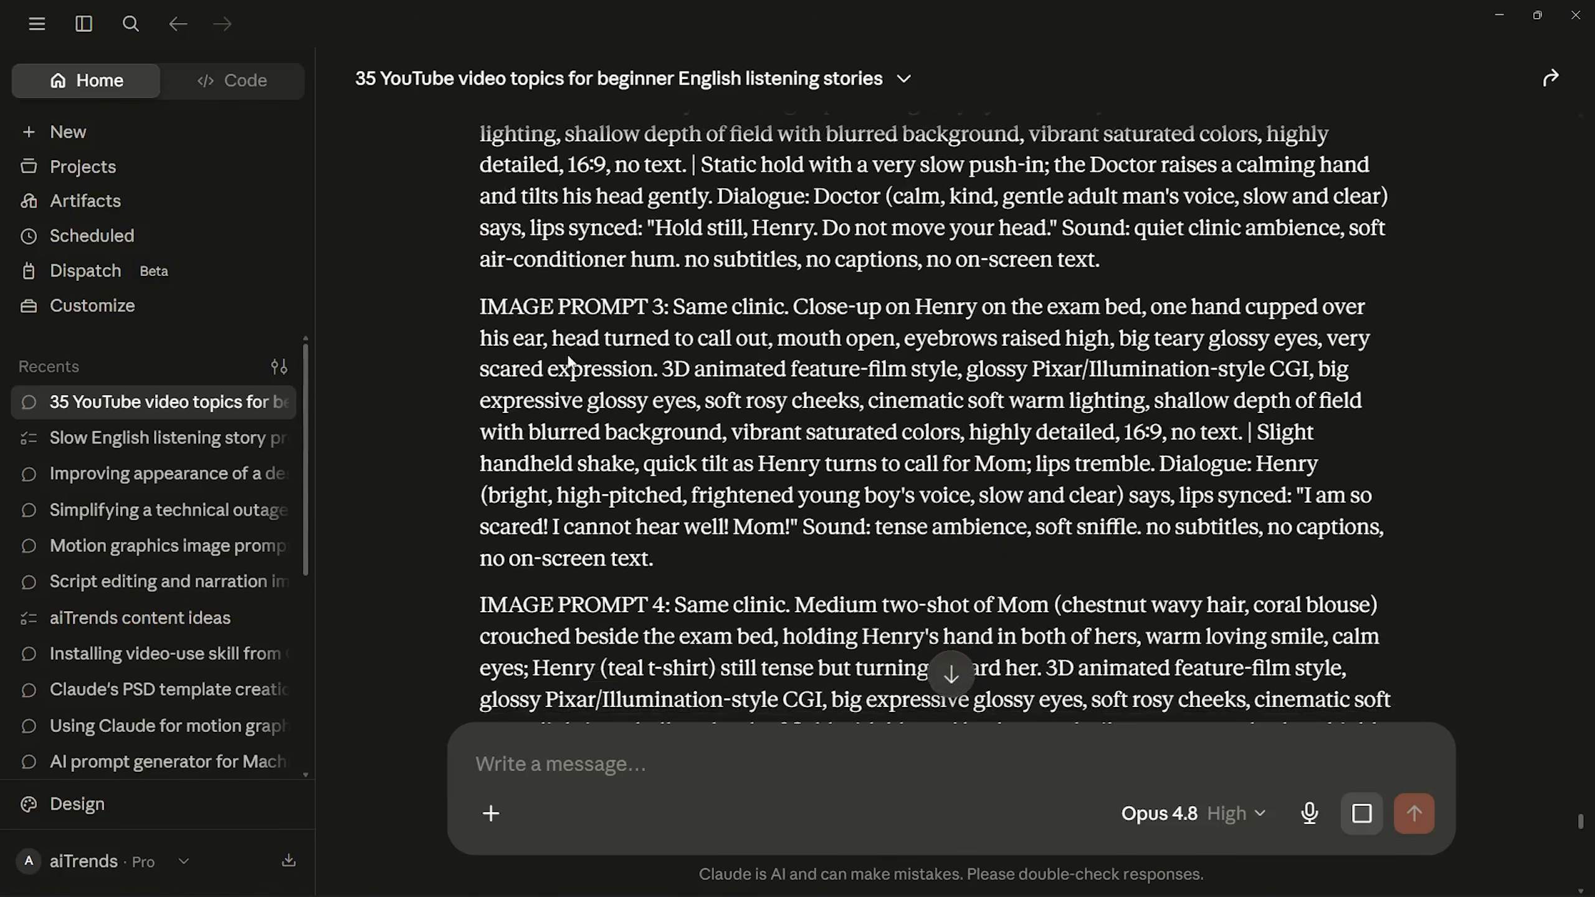
pyautogui.scroll(-15, 640, 451)
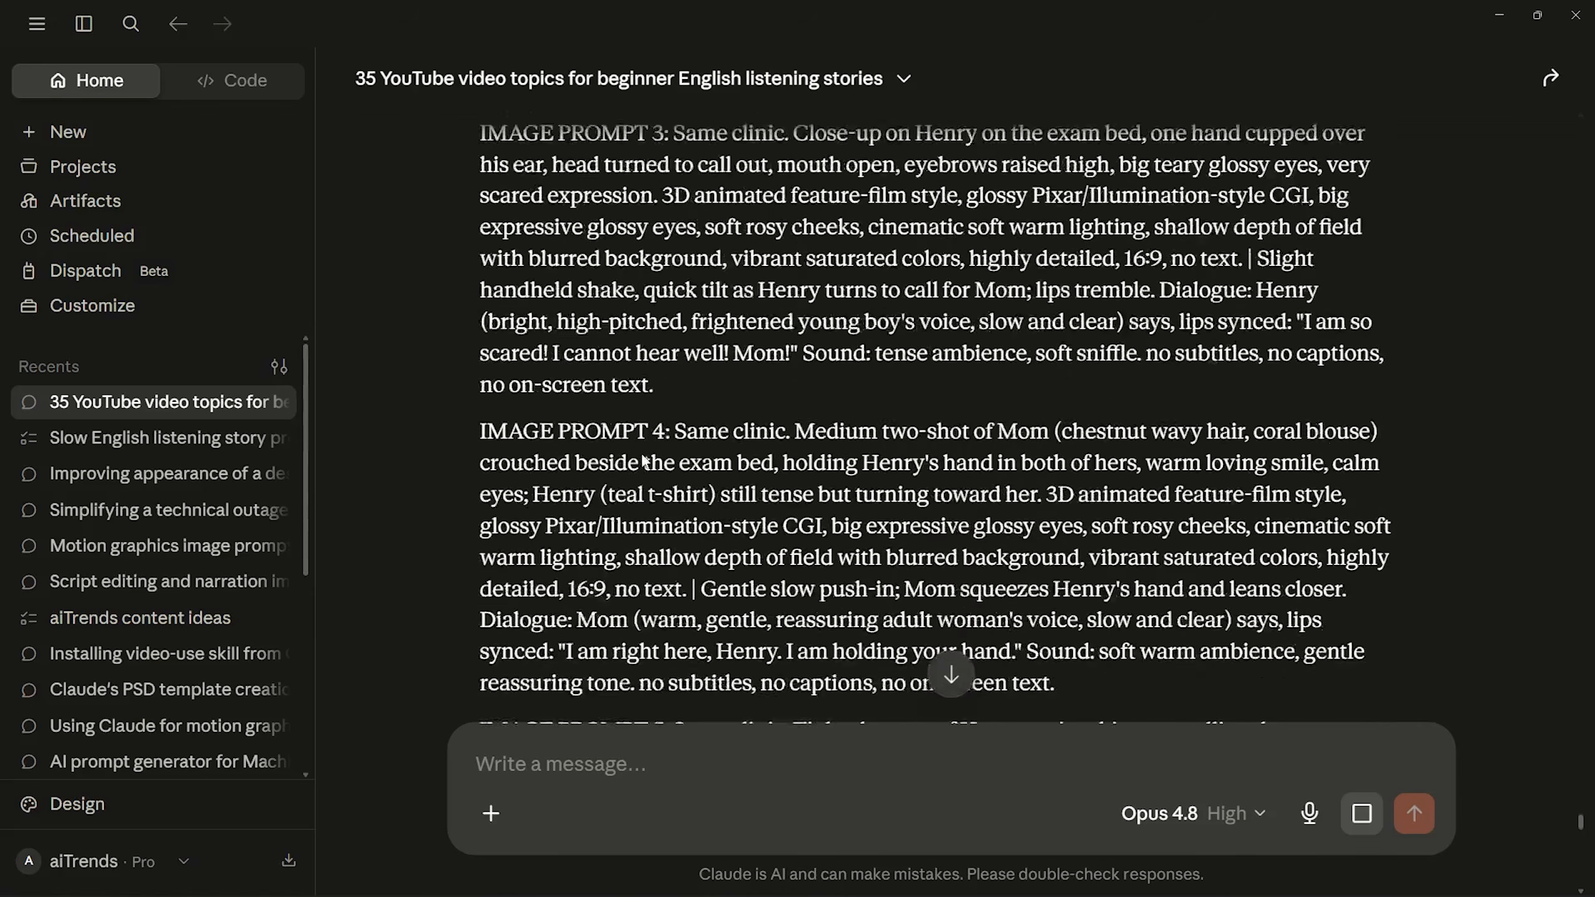
pyautogui.scroll(-20, 649, 462)
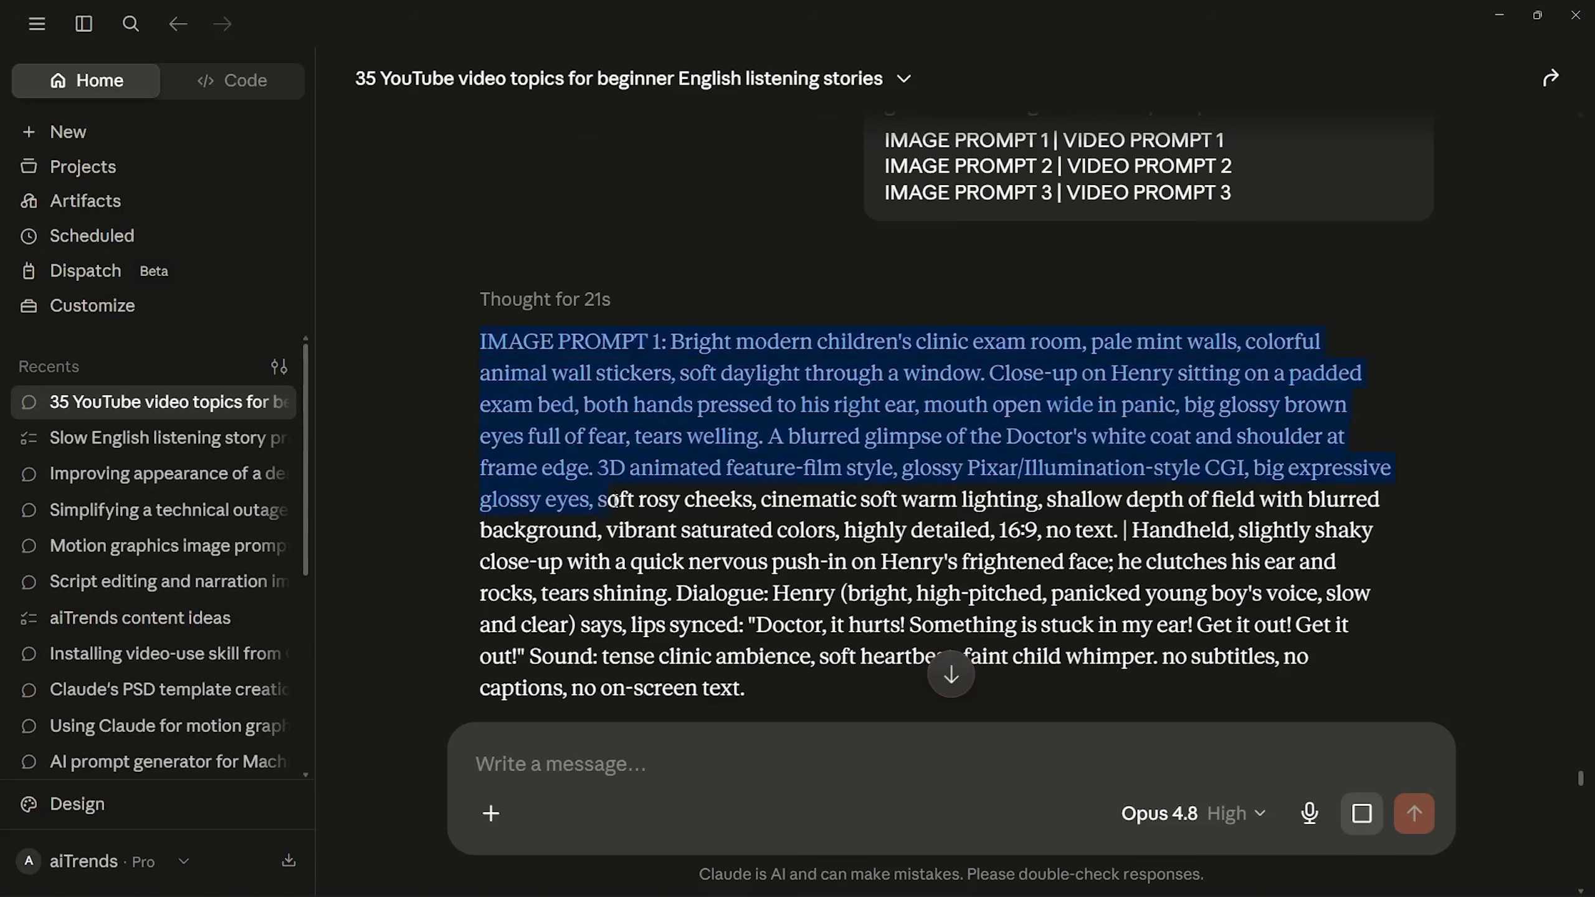
# Copy the reformatted prompts from Claude into Google Flow's bulk scene input and parse them into storyboard scenes
pyautogui.scroll(-6, 936, 408)
pyautogui.scroll(-20, 936, 409)
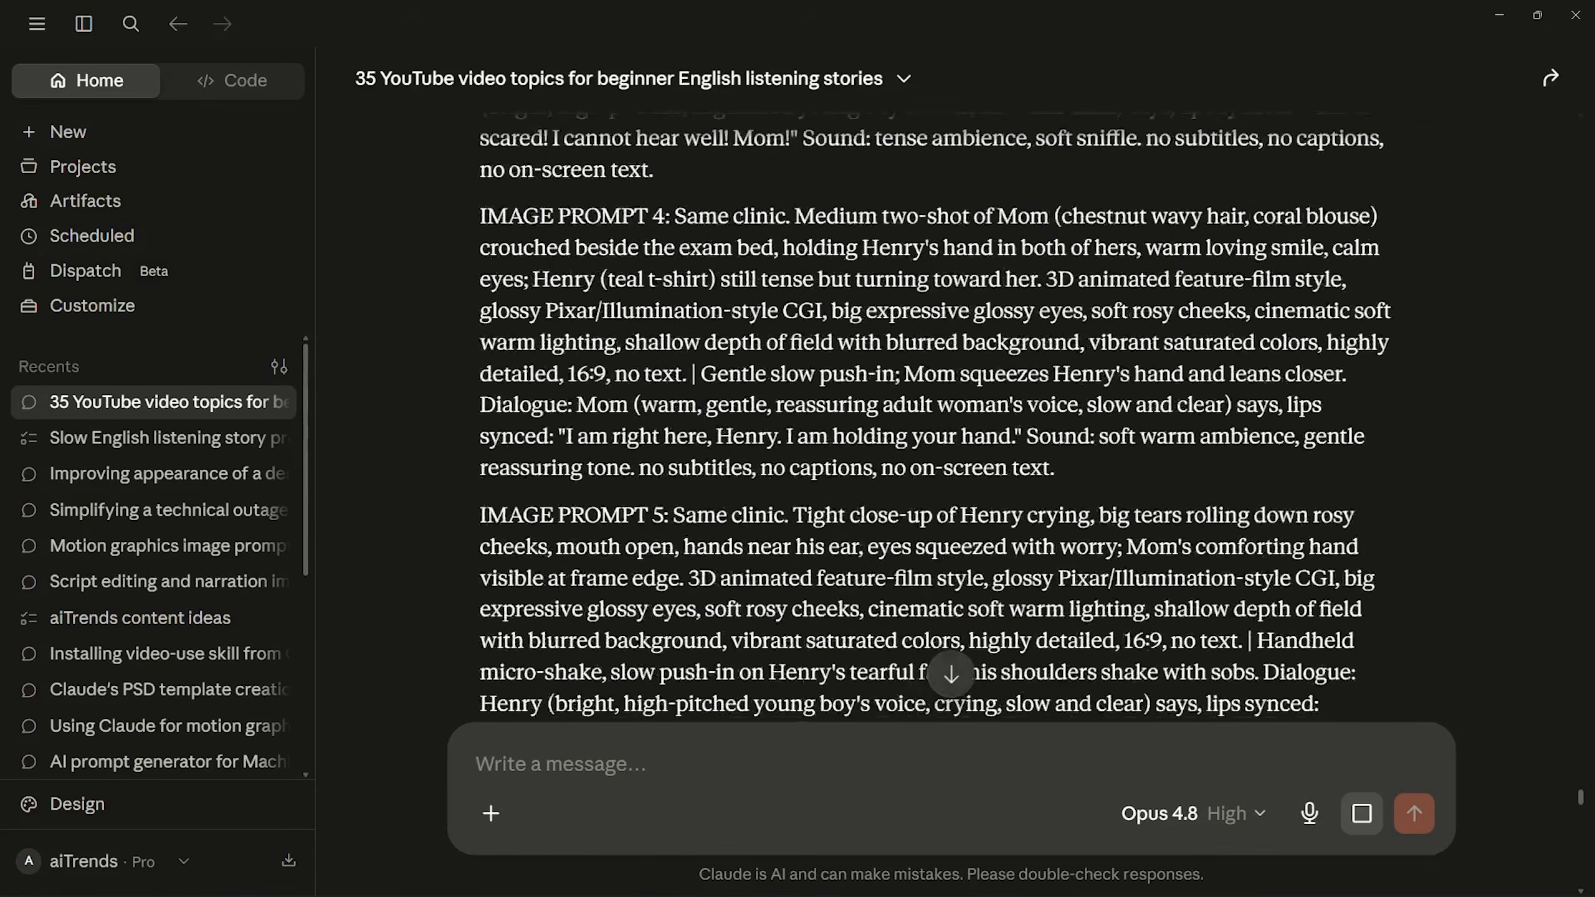
pyautogui.scroll(-12, 936, 408)
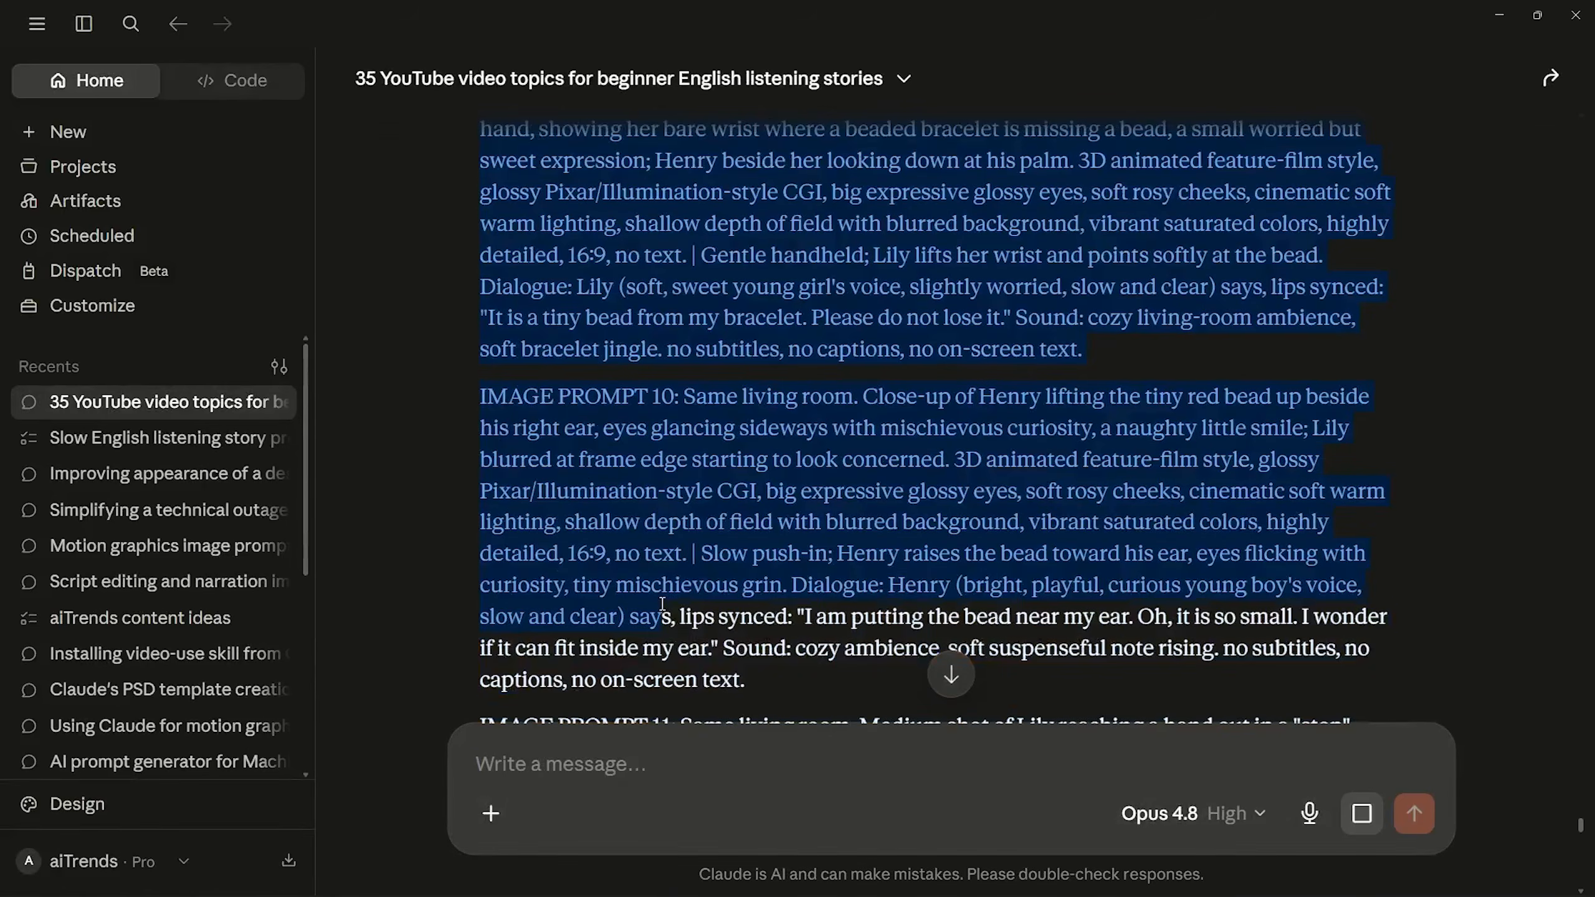
pyautogui.scroll(-5, 746, 891)
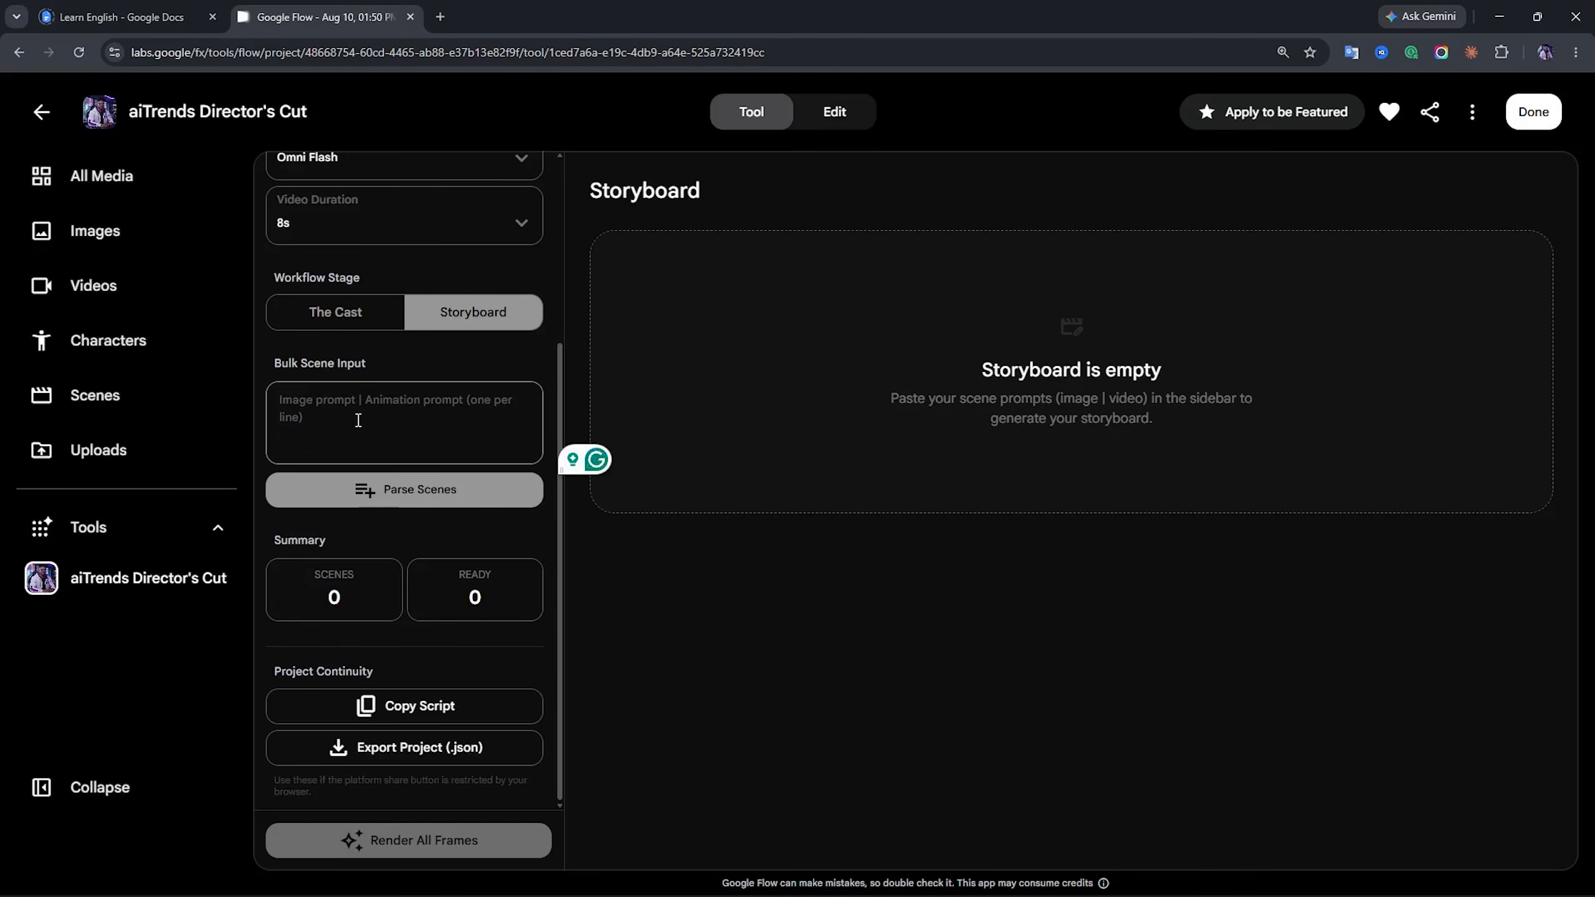
pyautogui.click(356, 419)
pyautogui.hotkey('ctrl', 'v')
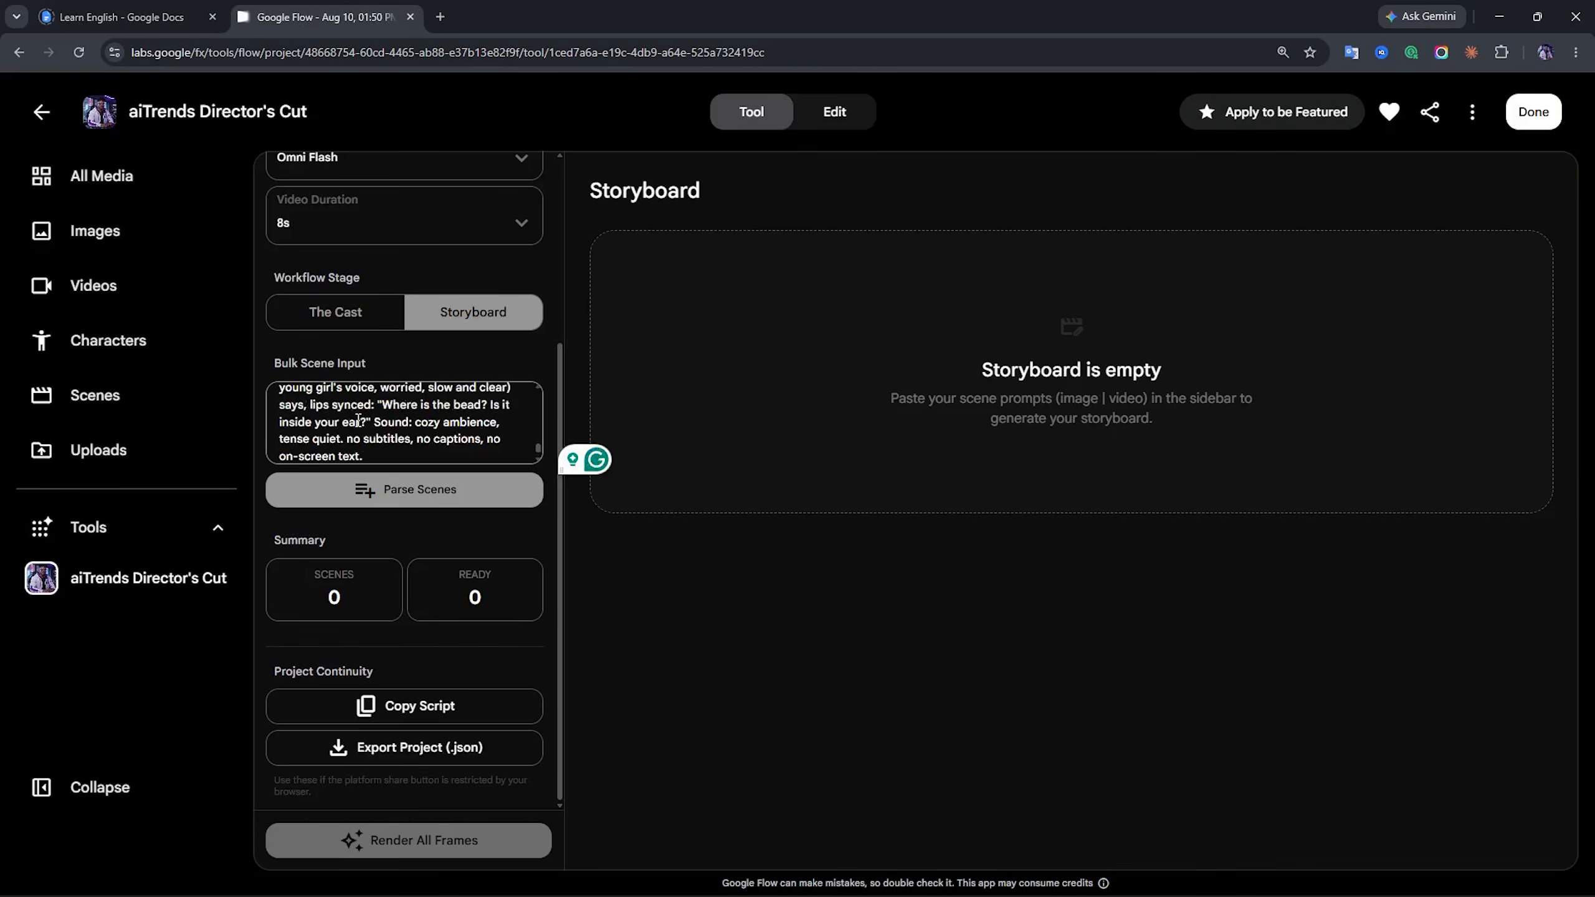
pyautogui.scroll(20, 357, 420)
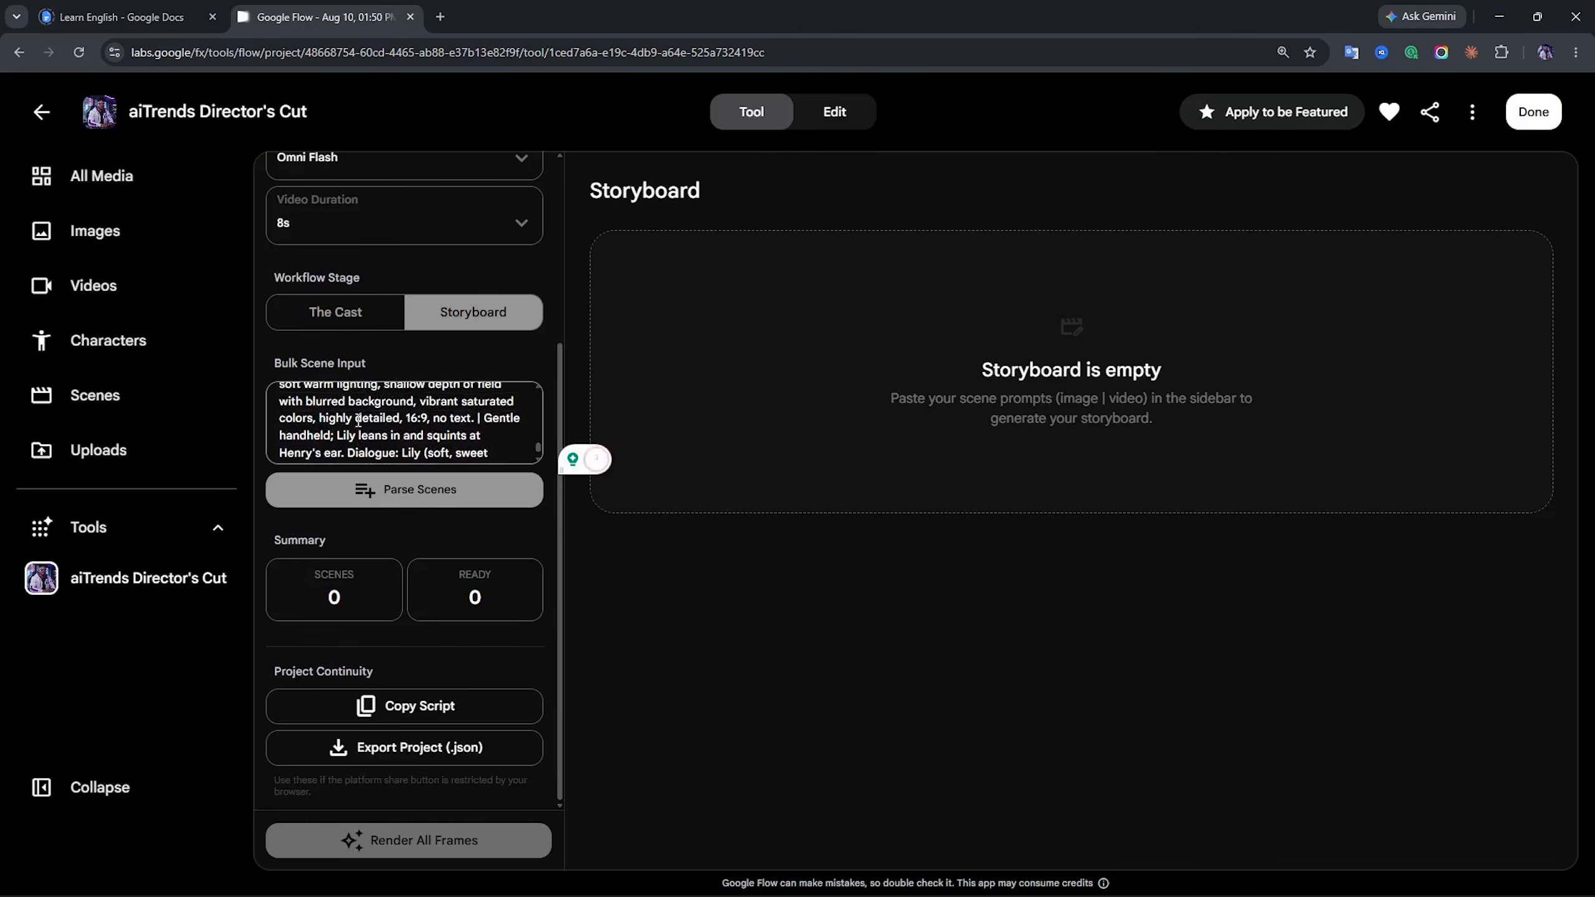
pyautogui.click(426, 502)
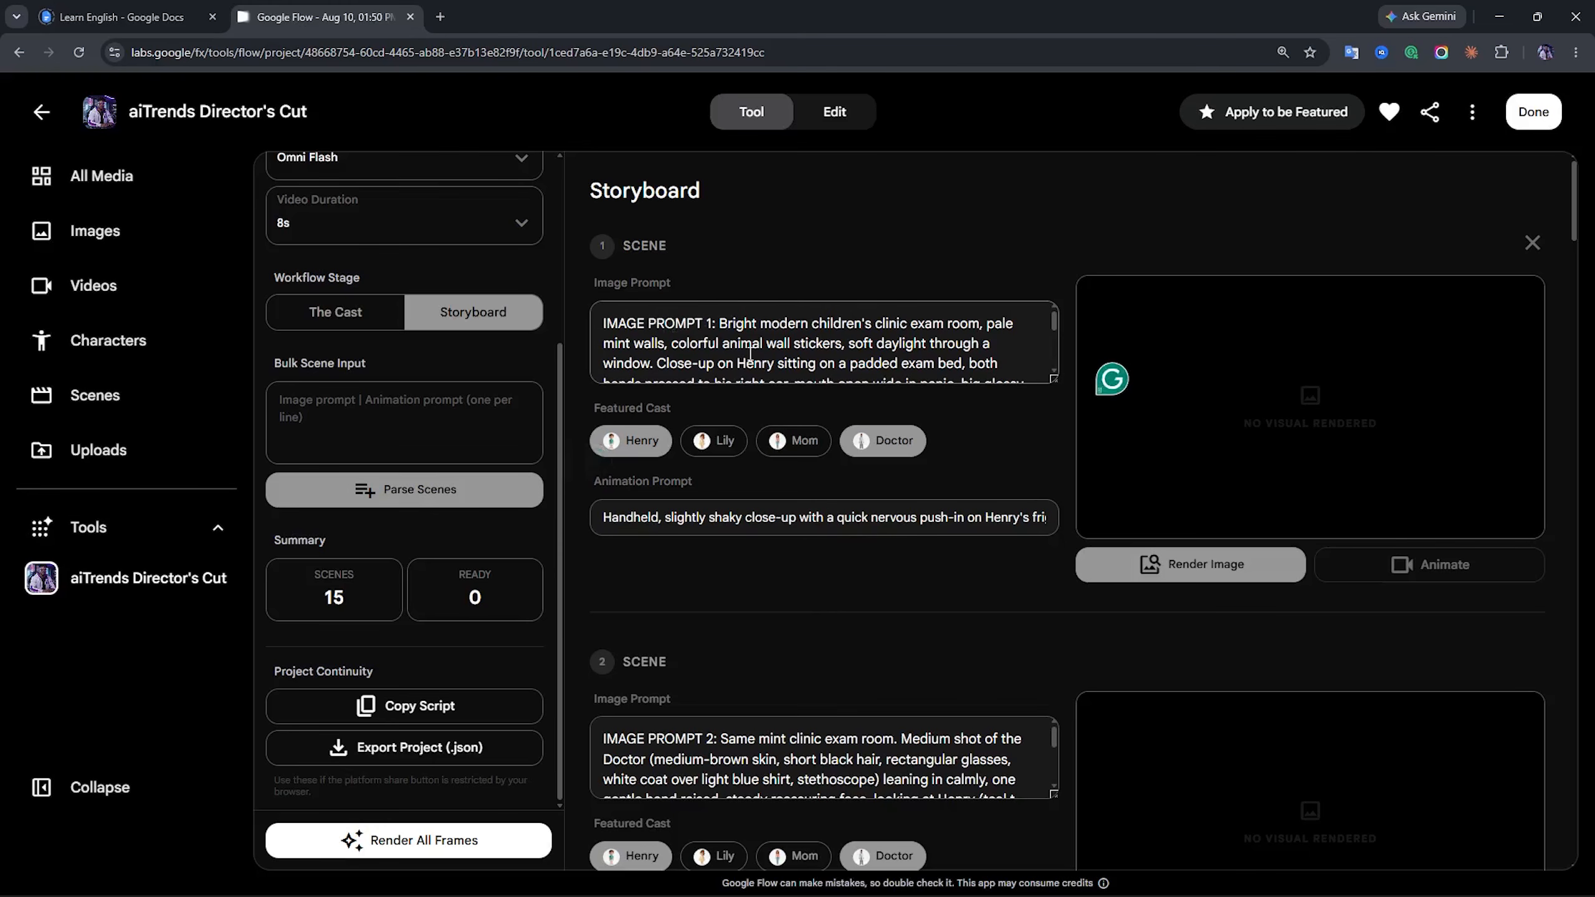
# Review the image prompts, featured cast and animation prompts of the parsed storyboard scenes
pyautogui.scroll(-3, 665, 365)
pyautogui.click(691, 519)
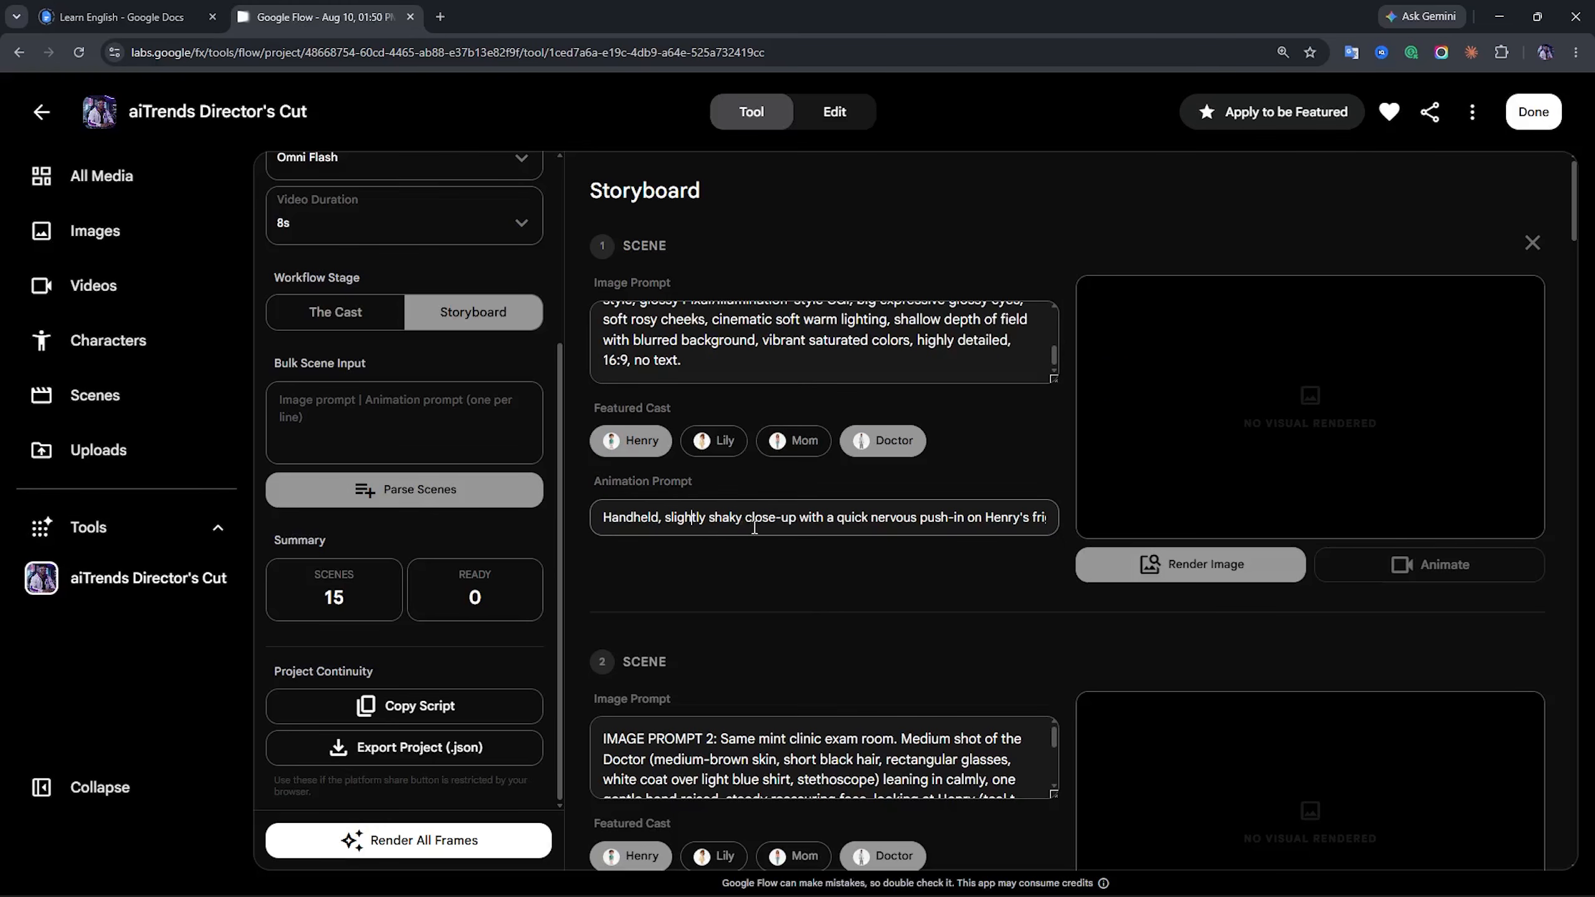
pyautogui.scroll(-3, 756, 535)
pyautogui.scroll(-20, 755, 536)
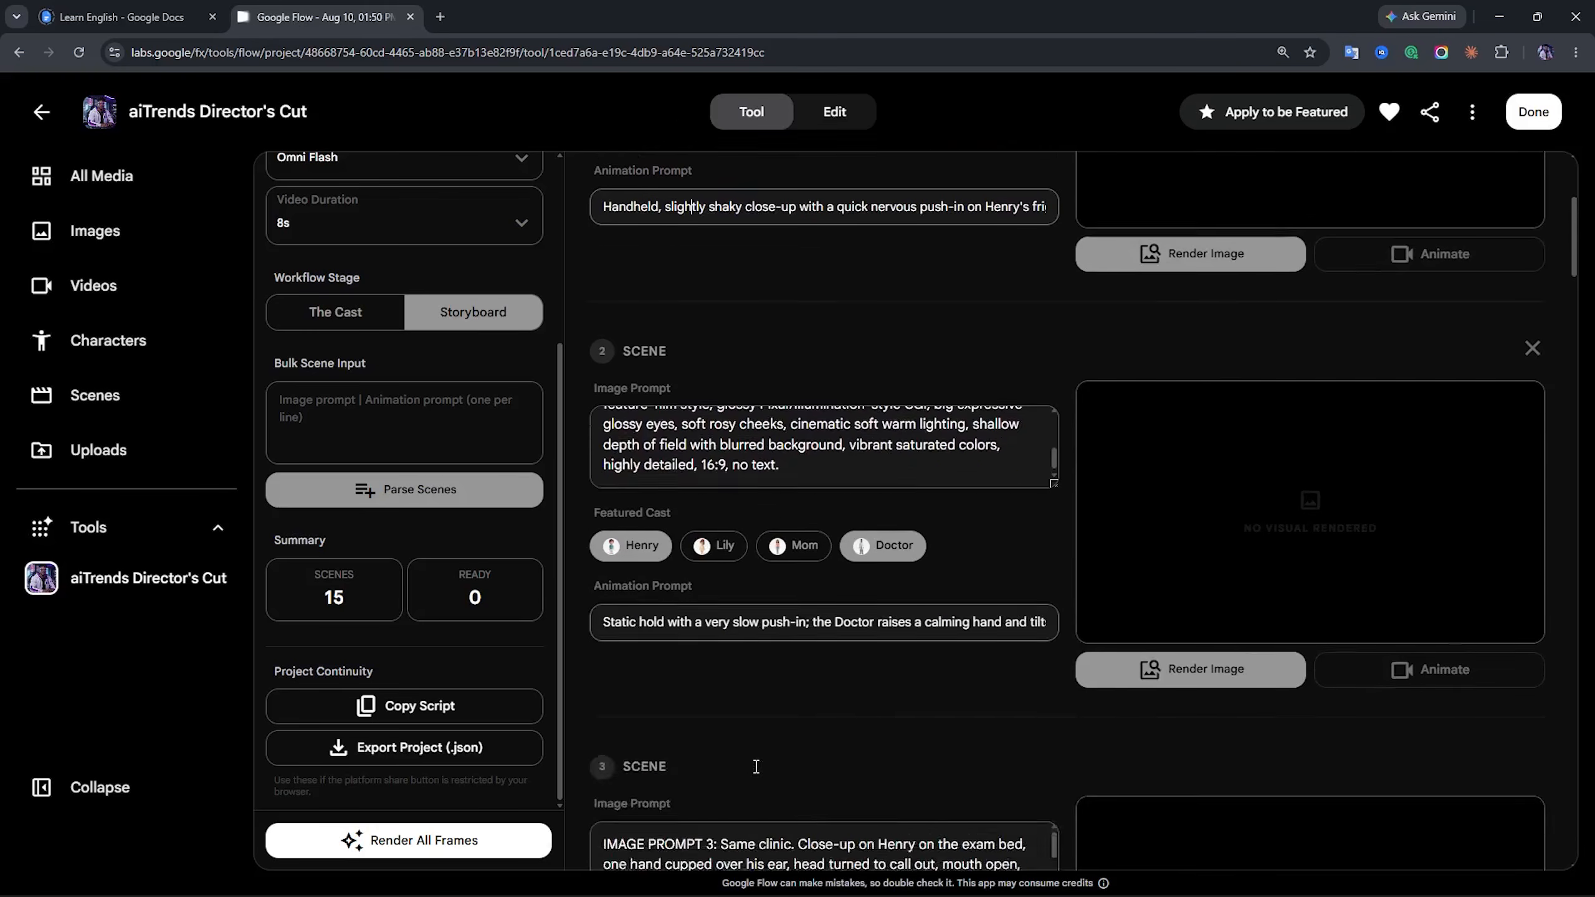
# Check the featured cast assigned to each storyboard scene, from scene 2 through scene 15 and back to scene 1
pyautogui.scroll(-20, 757, 776)
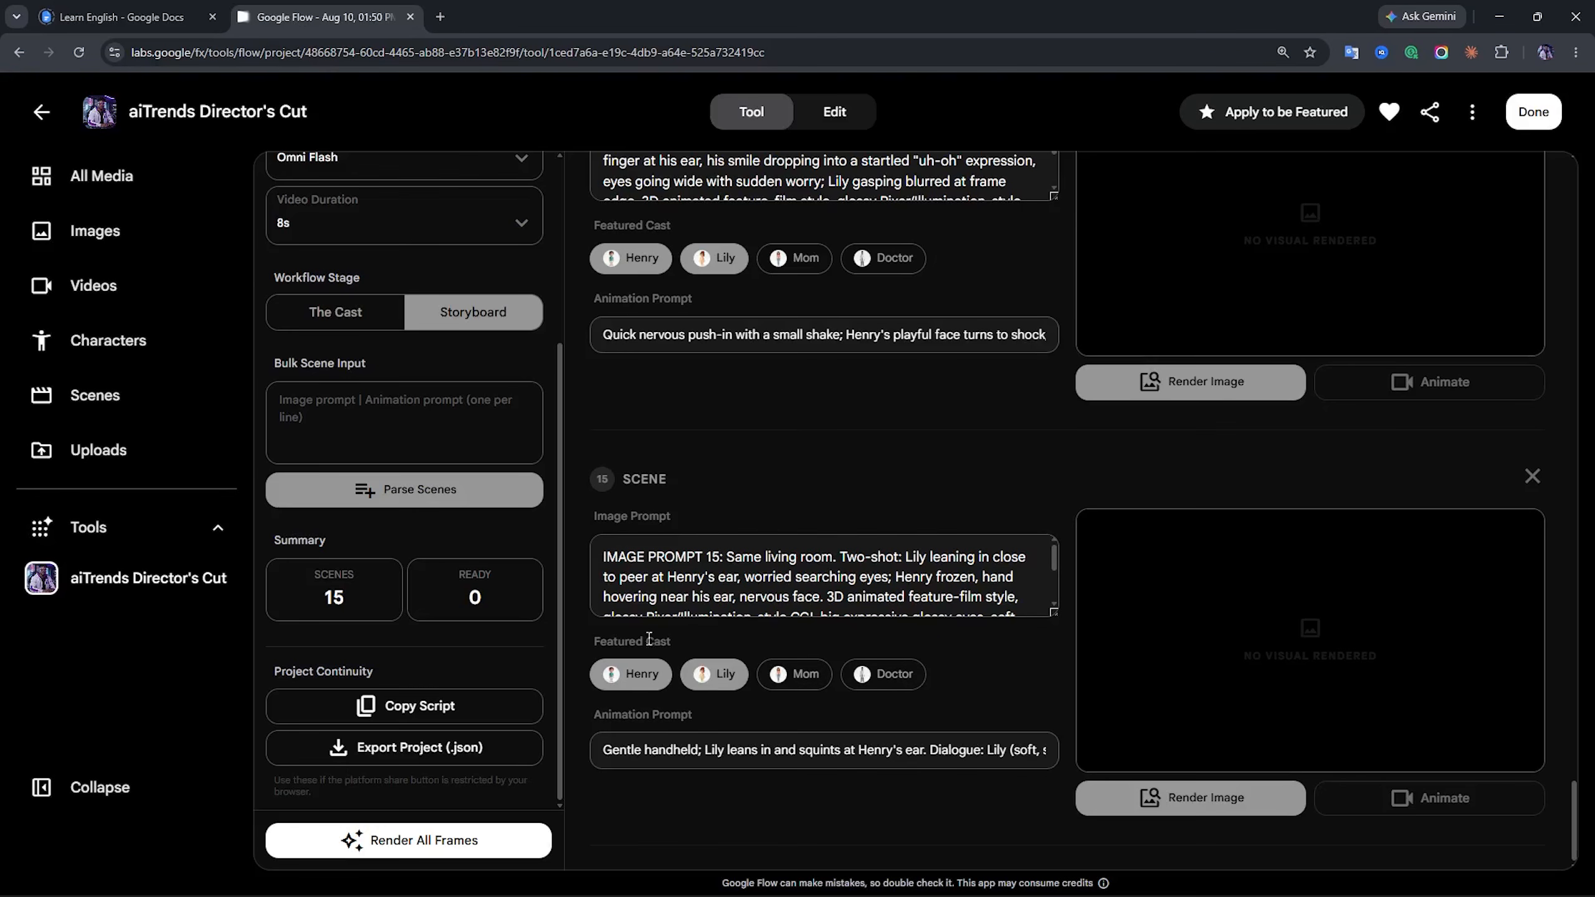
pyautogui.tripleClick(623, 640)
pyautogui.click(670, 644)
pyautogui.scroll(5, 1076, 612)
pyautogui.scroll(20, 1079, 620)
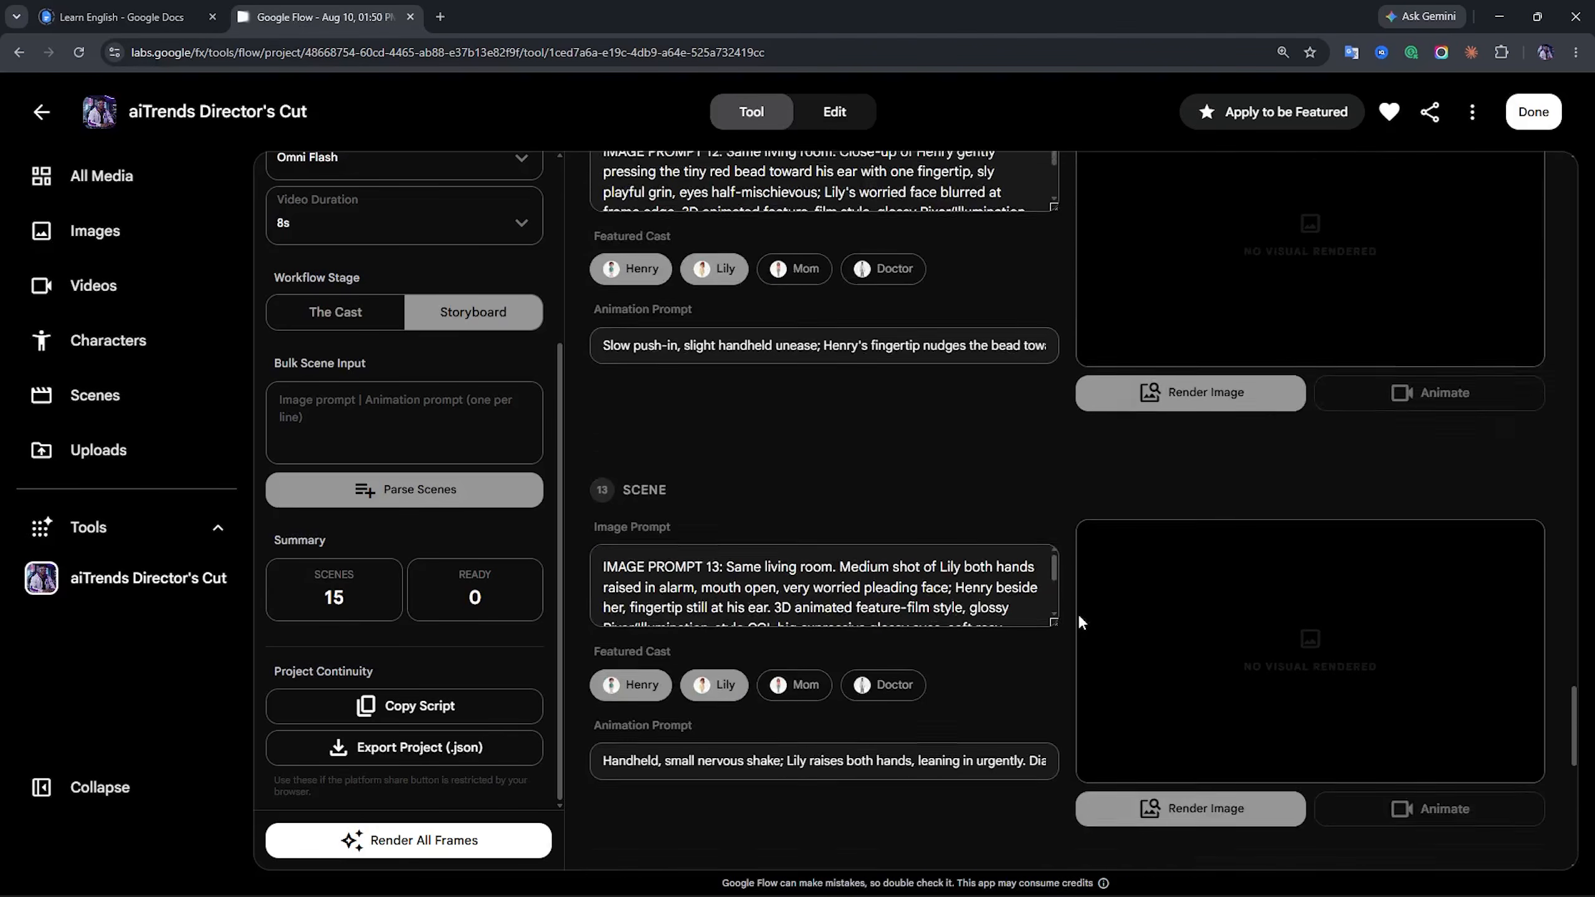
pyautogui.scroll(15, 1076, 612)
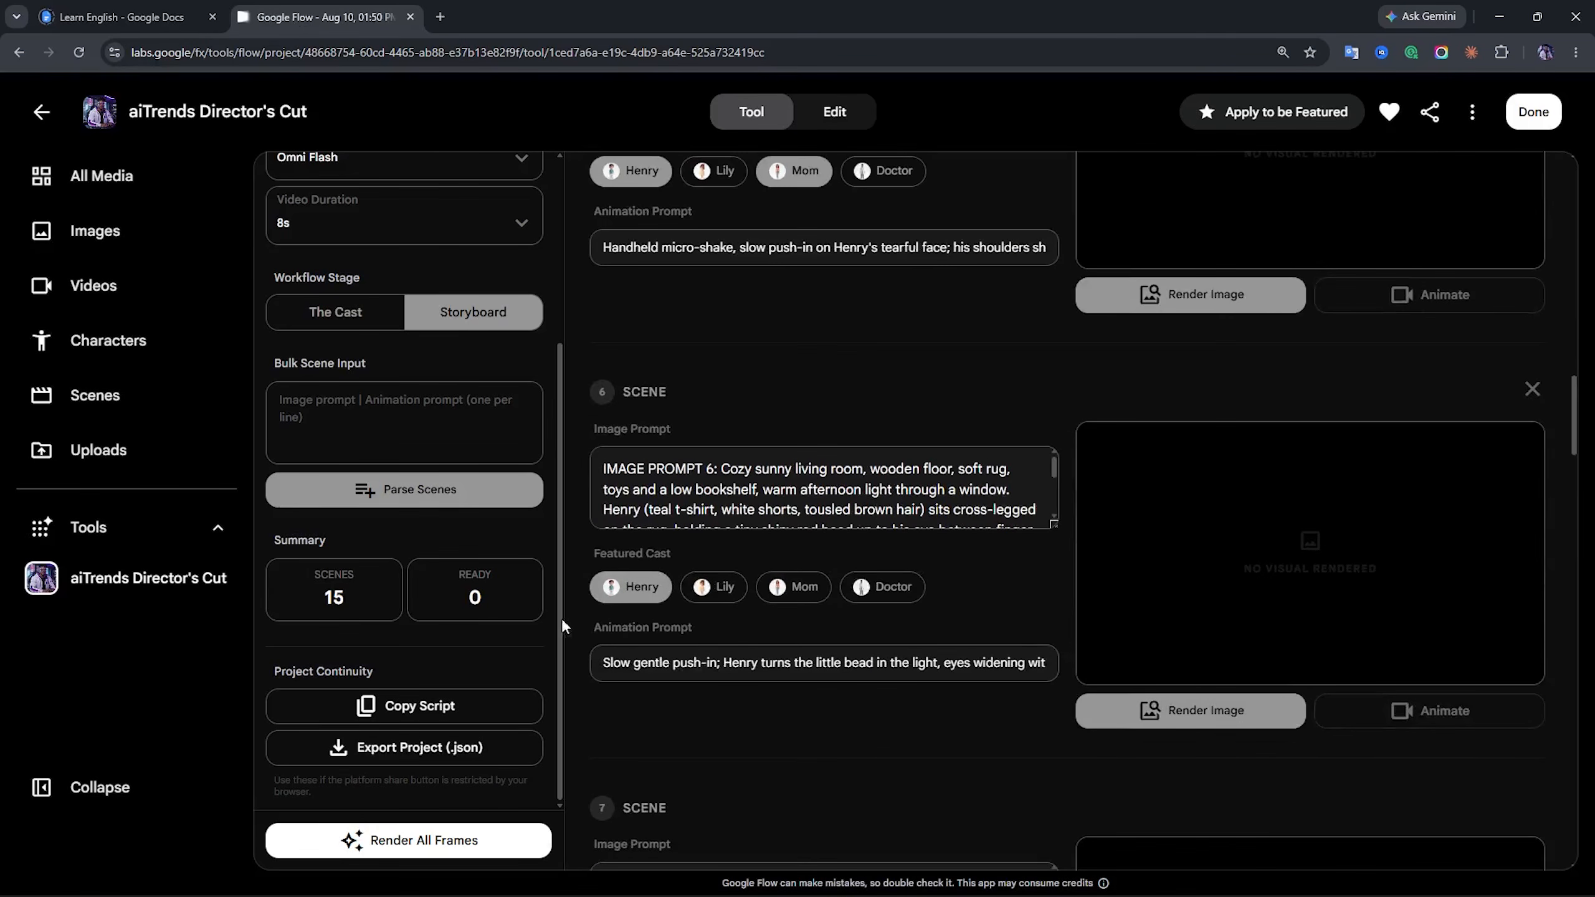
pyautogui.scroll(9, 651, 587)
pyautogui.scroll(-3, 660, 676)
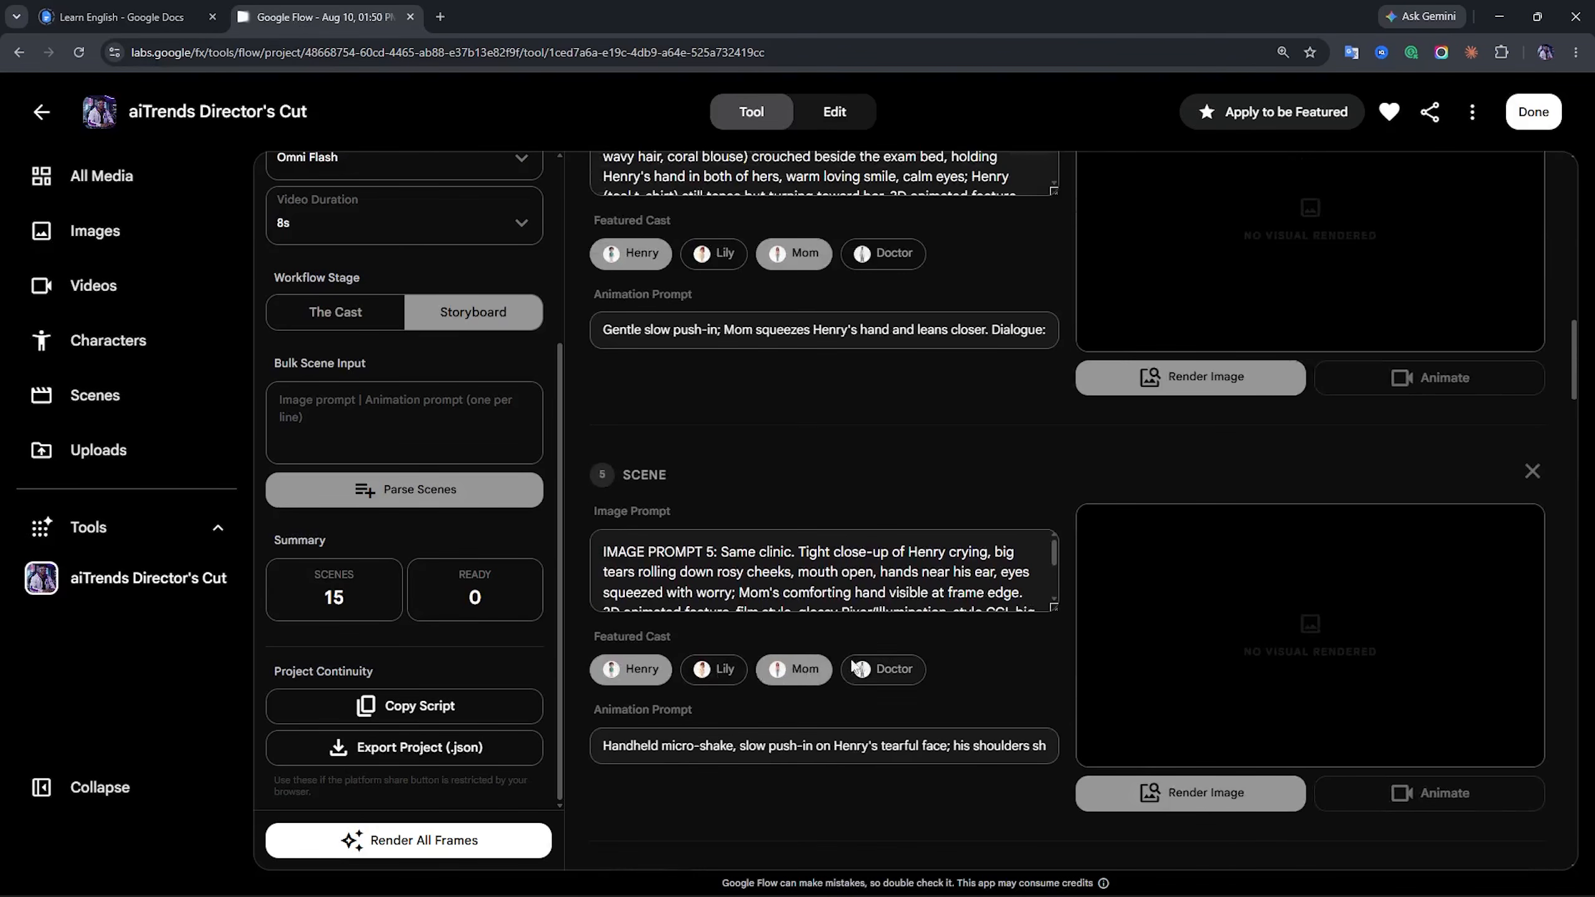
pyautogui.scroll(20, 872, 578)
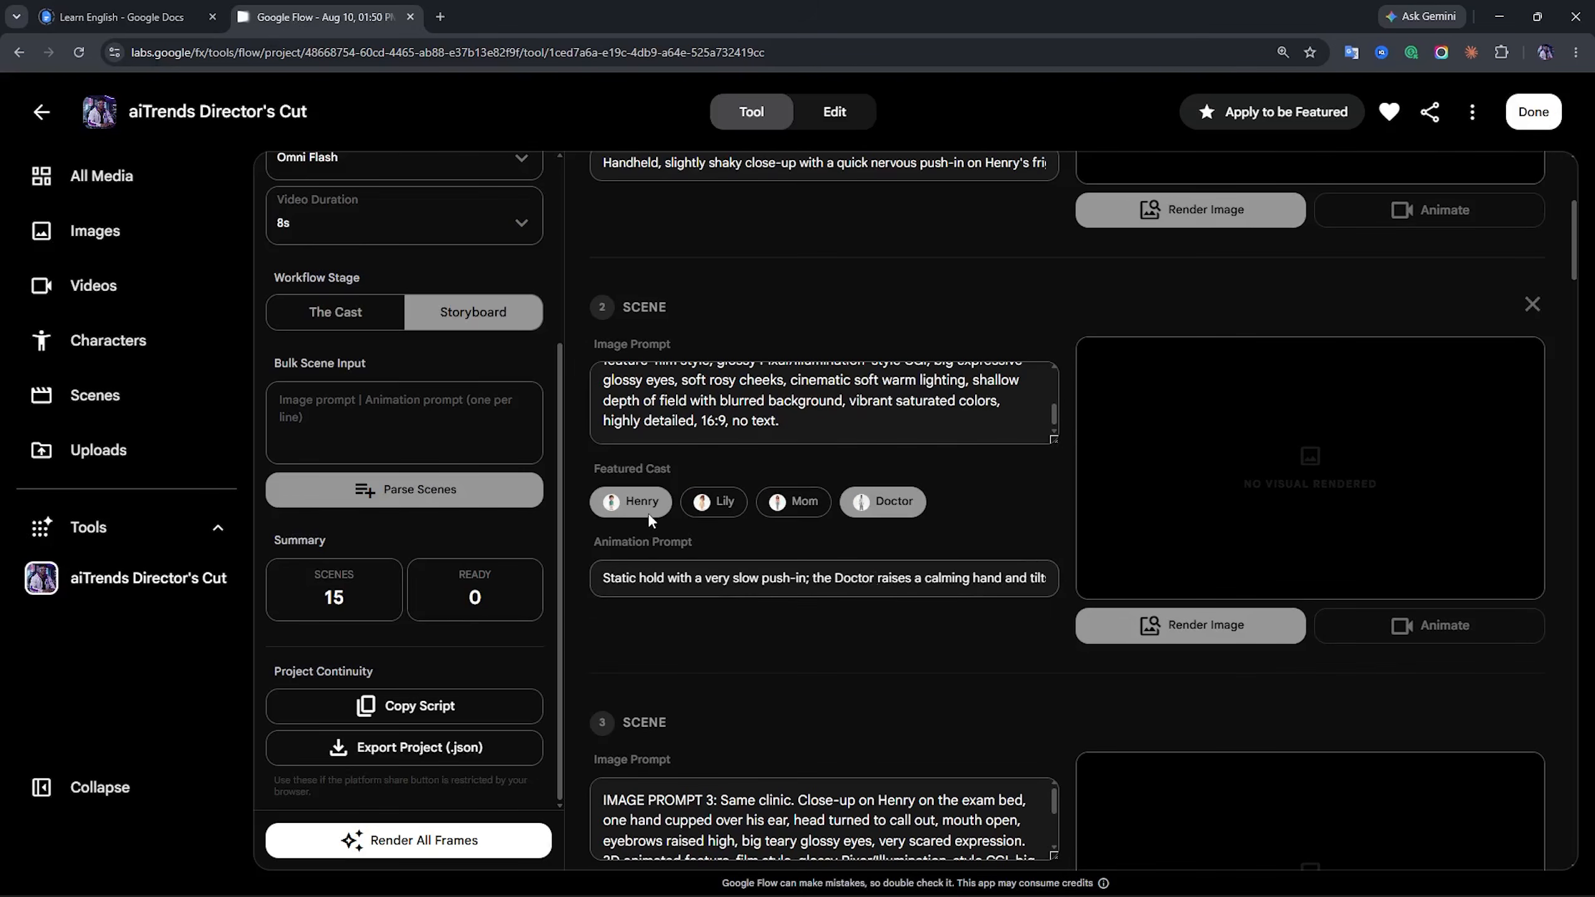
pyautogui.scroll(7, 879, 511)
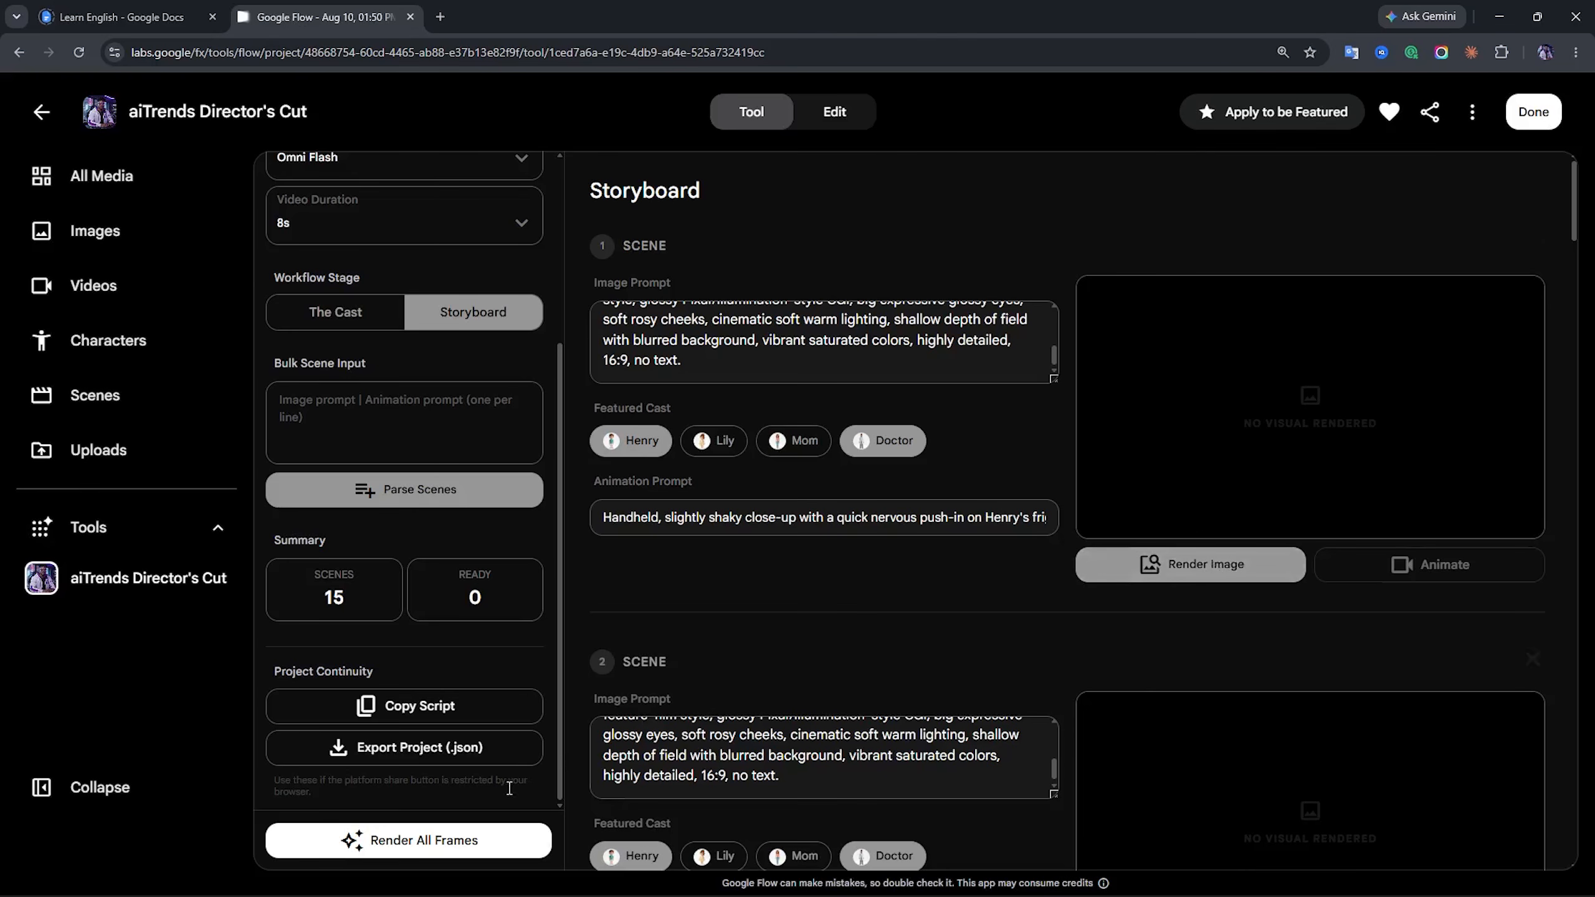
# Render all storyboard frames and compare the number of images ready for animation with the number of scenes
pyautogui.click(491, 836)
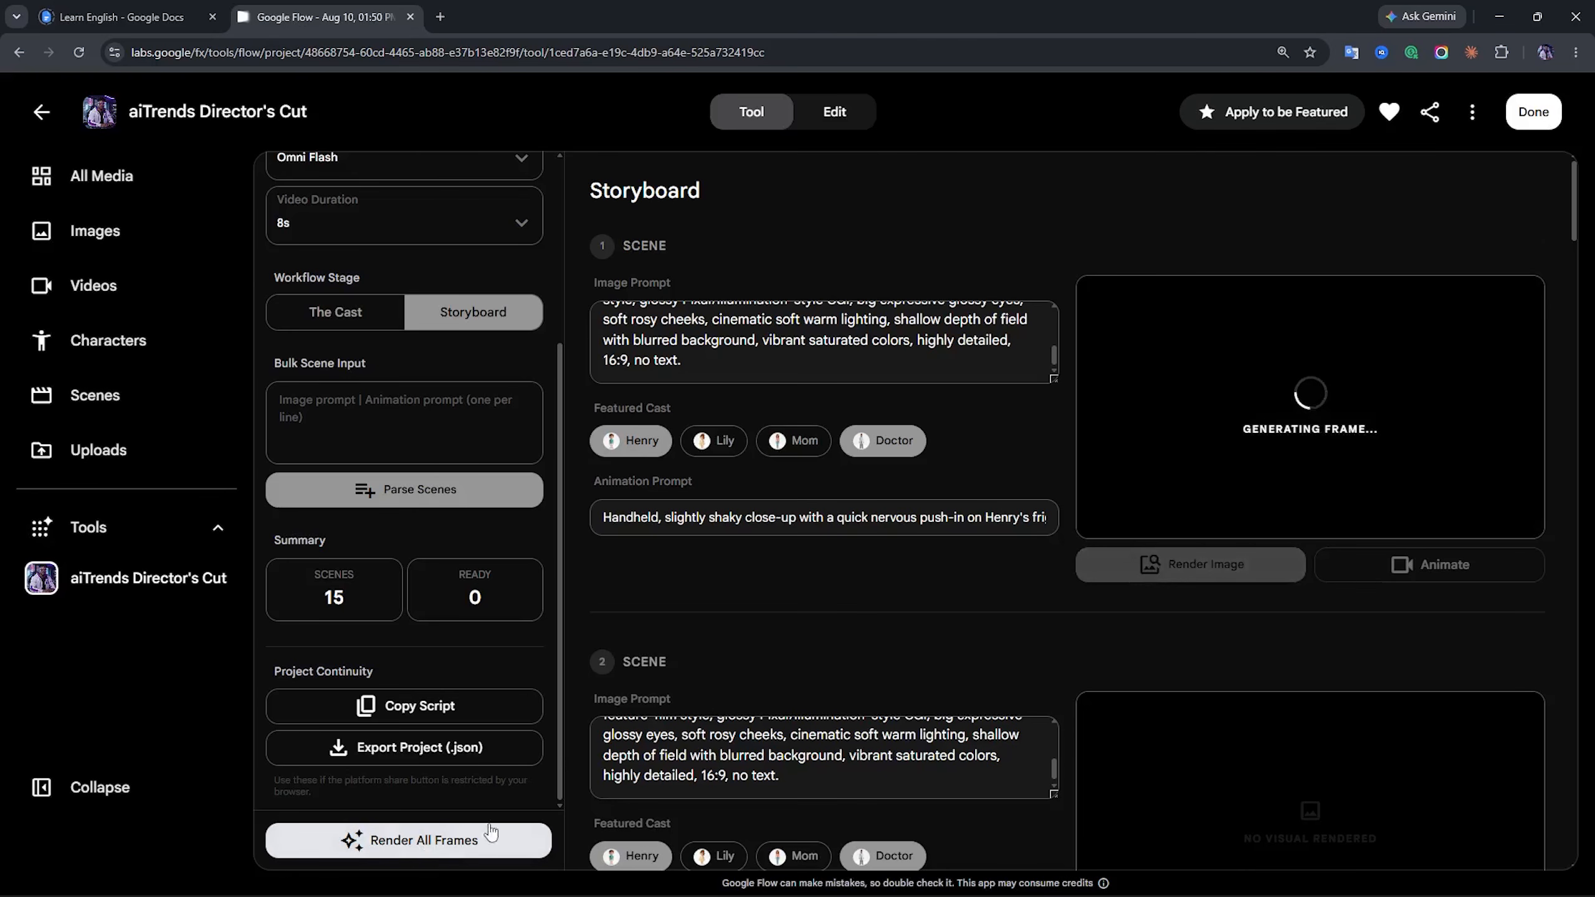
pyautogui.scroll(-1, 1168, 617)
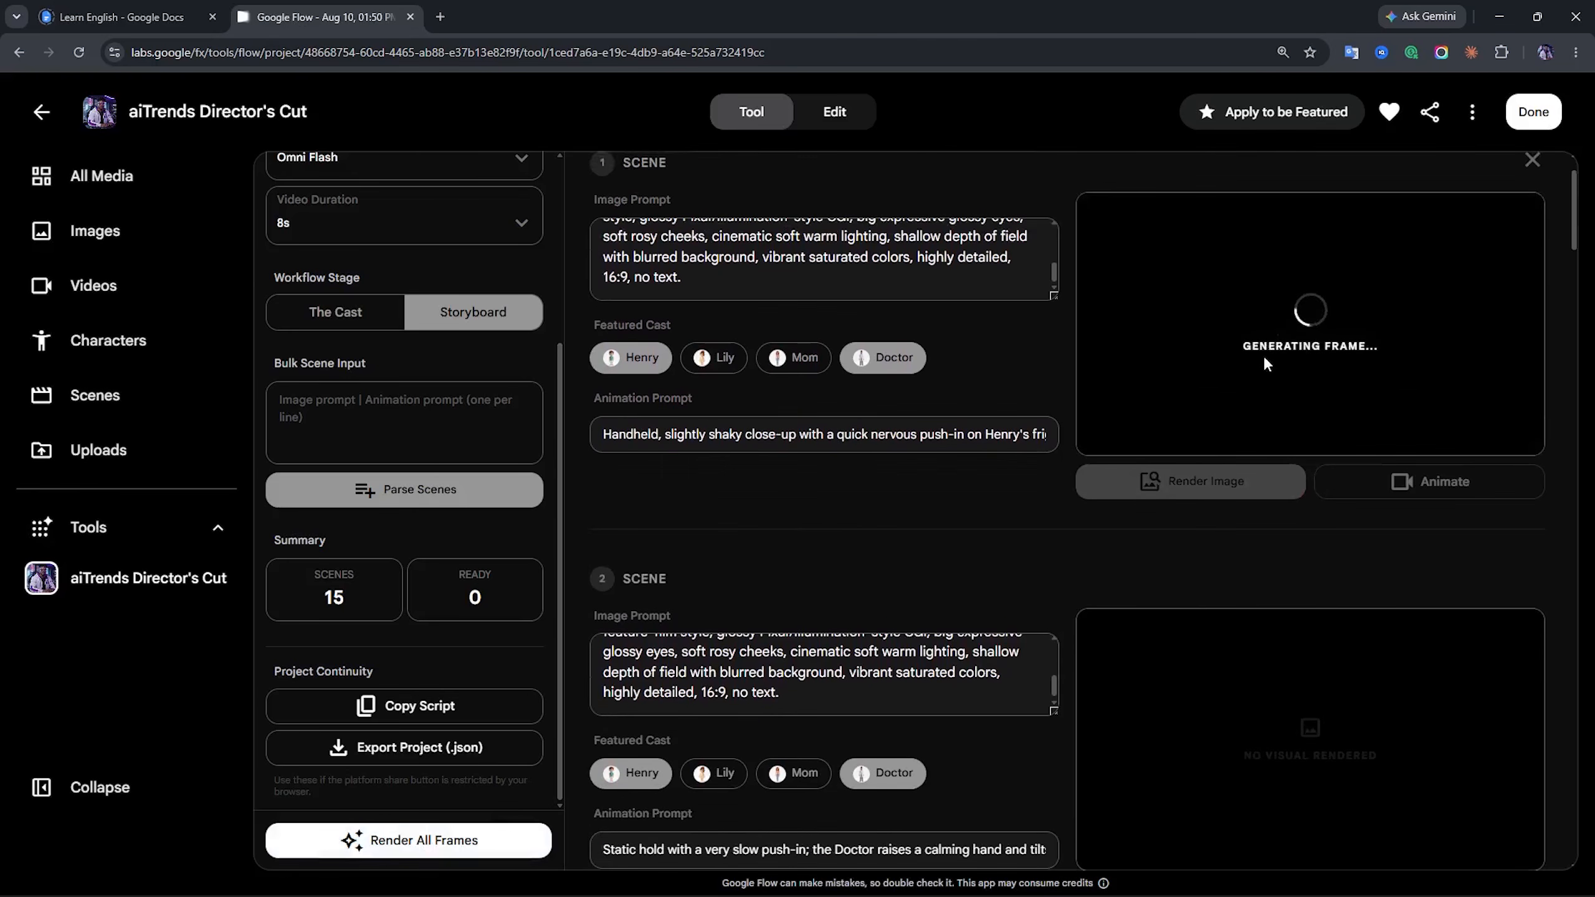
pyautogui.scroll(-5, 1108, 644)
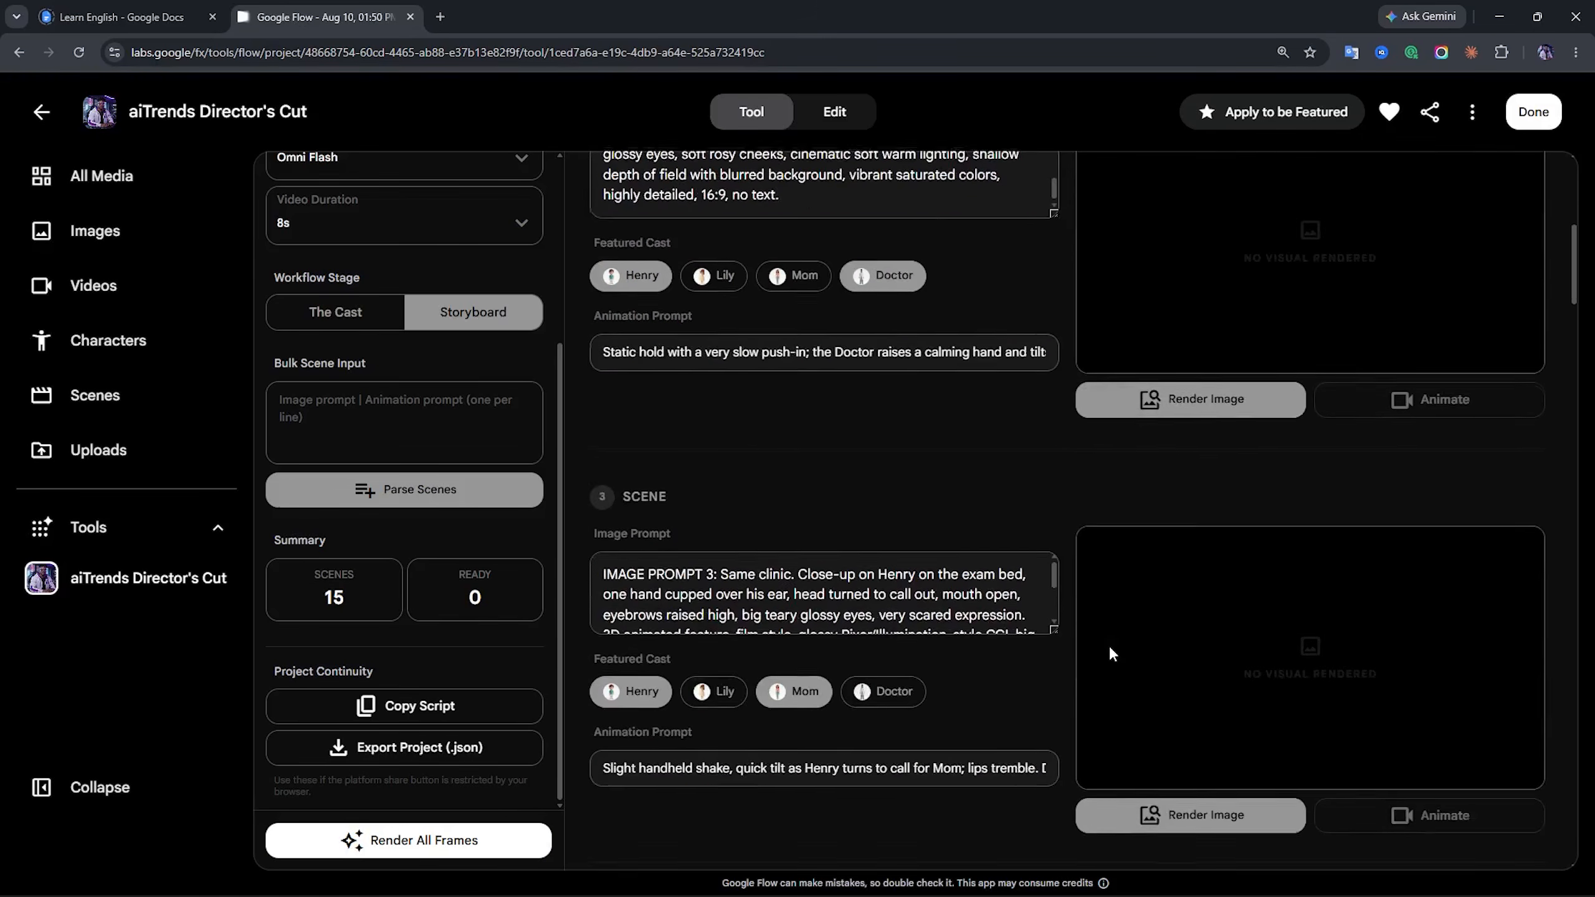
pyautogui.scroll(6, 1108, 644)
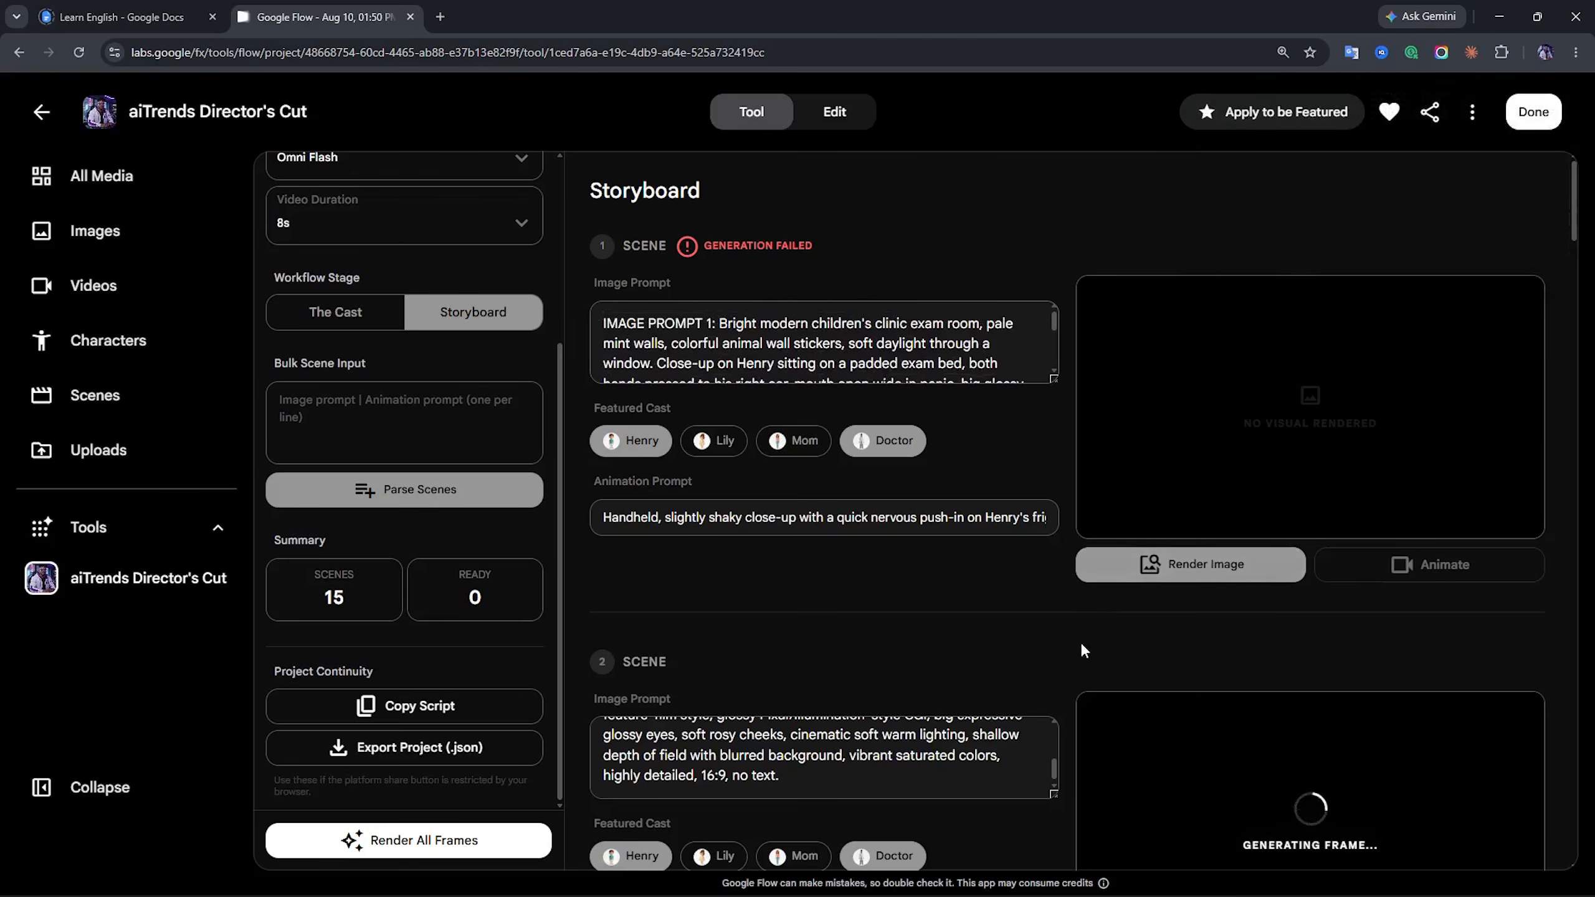
pyautogui.scroll(-1, 1079, 641)
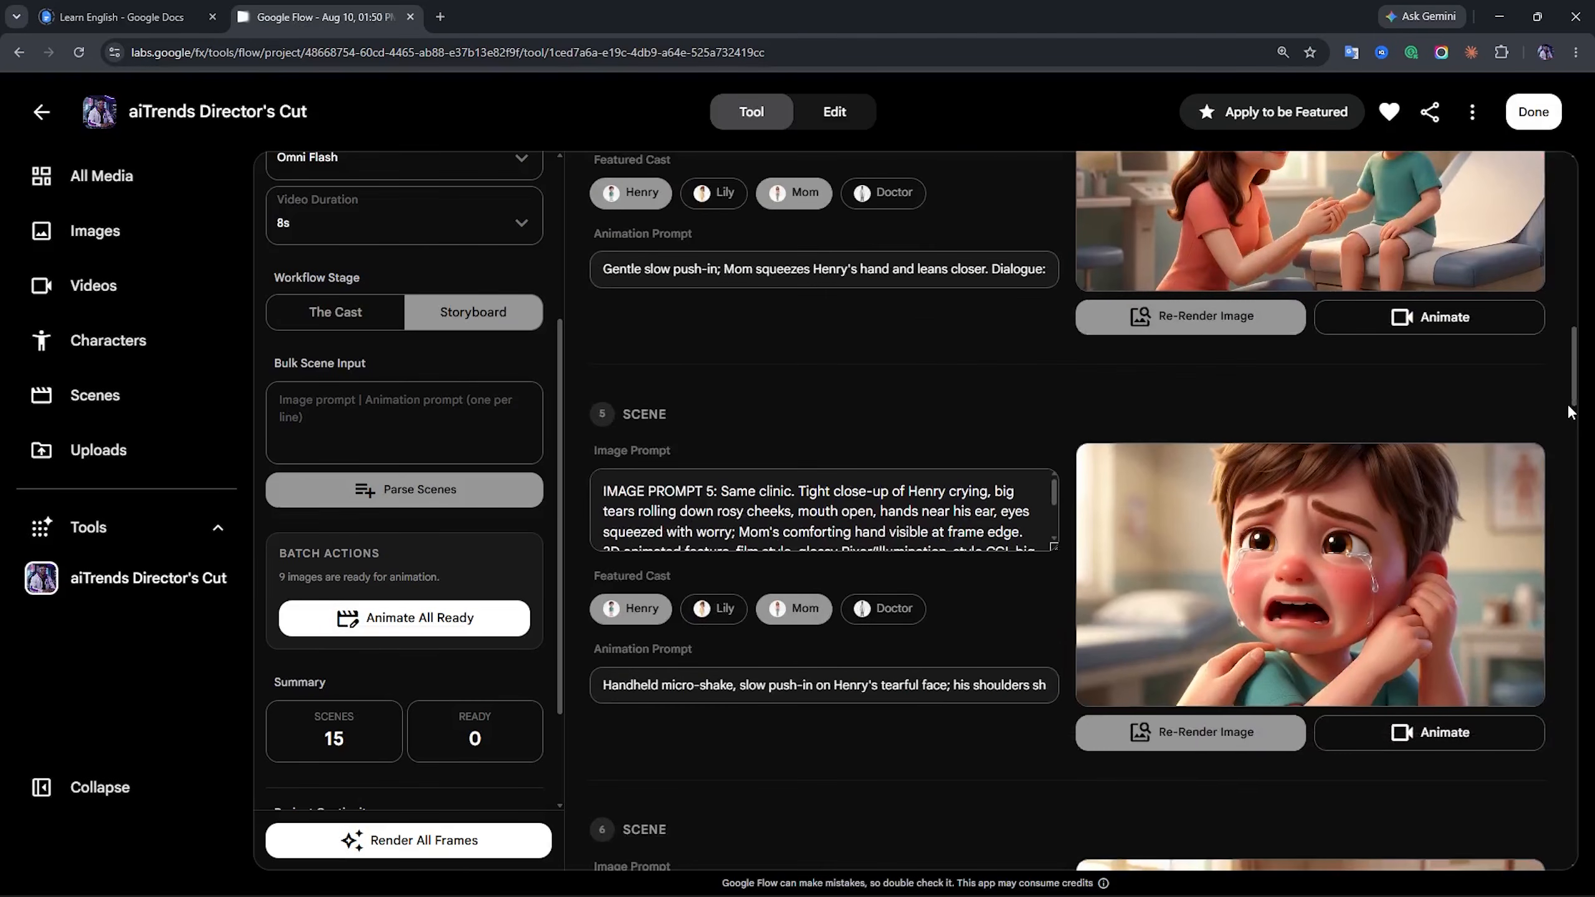
pyautogui.scroll(-15, 1567, 406)
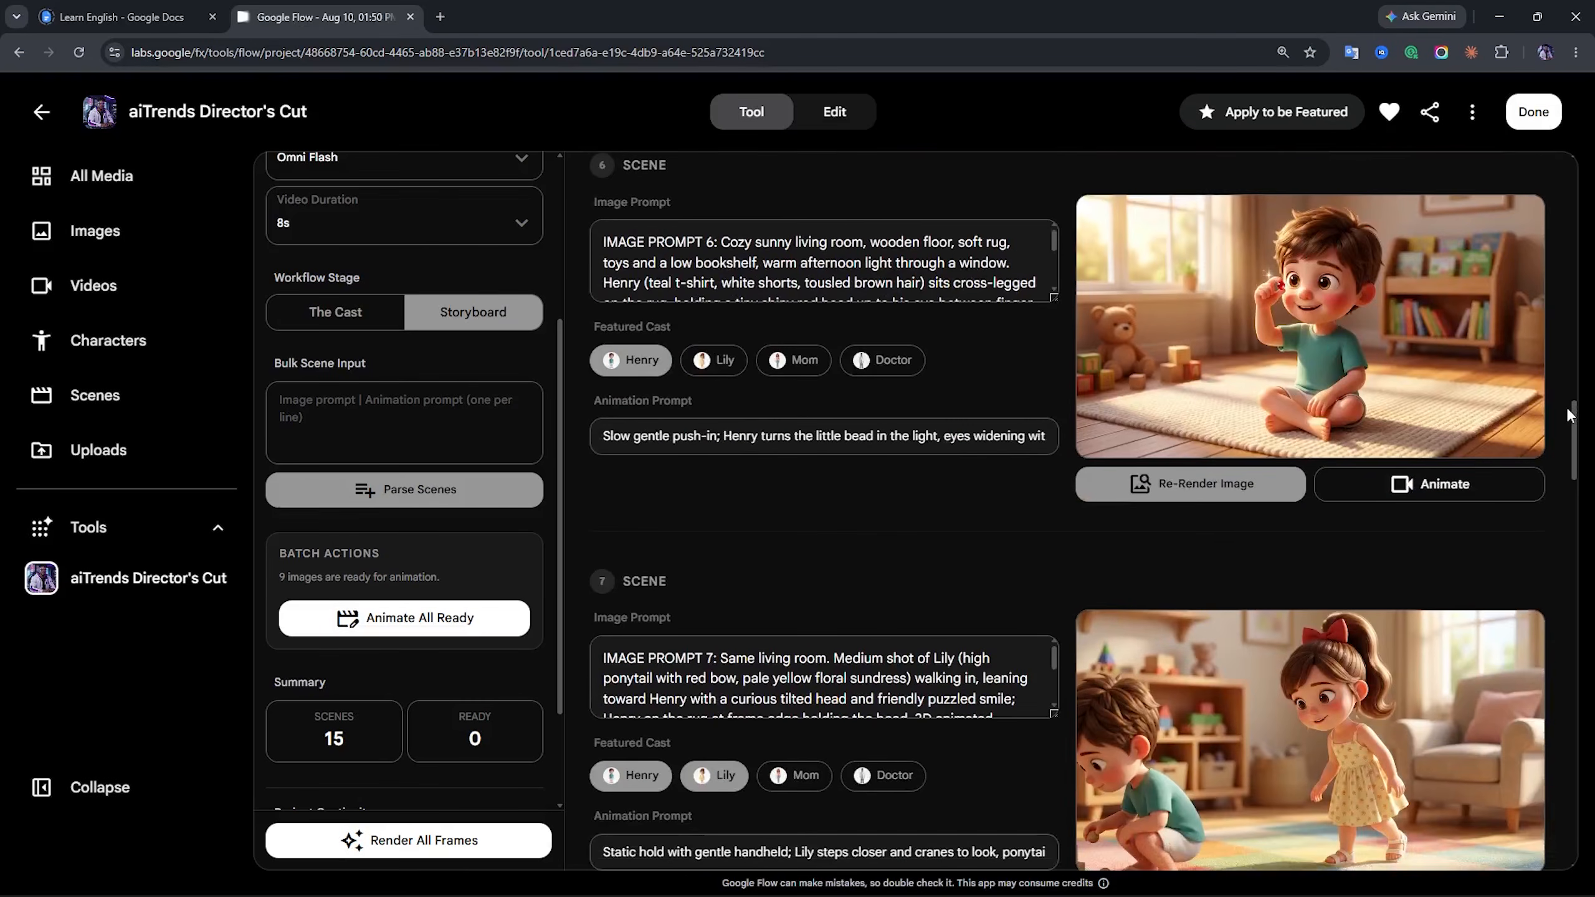
pyautogui.scroll(-20, 1564, 421)
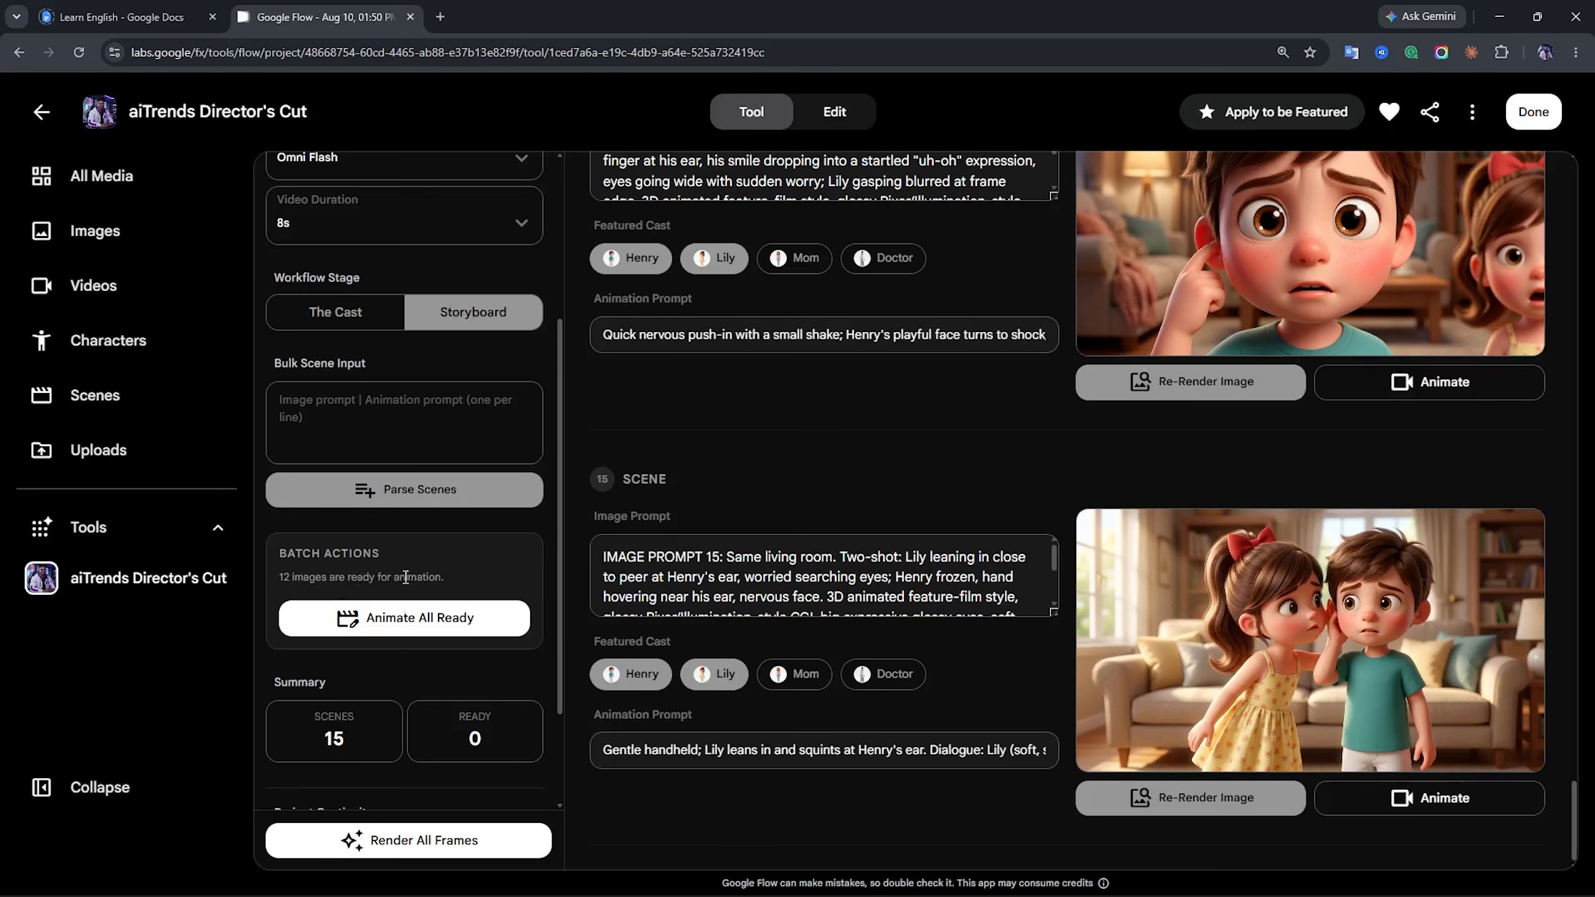
pyautogui.tripleClick(293, 577)
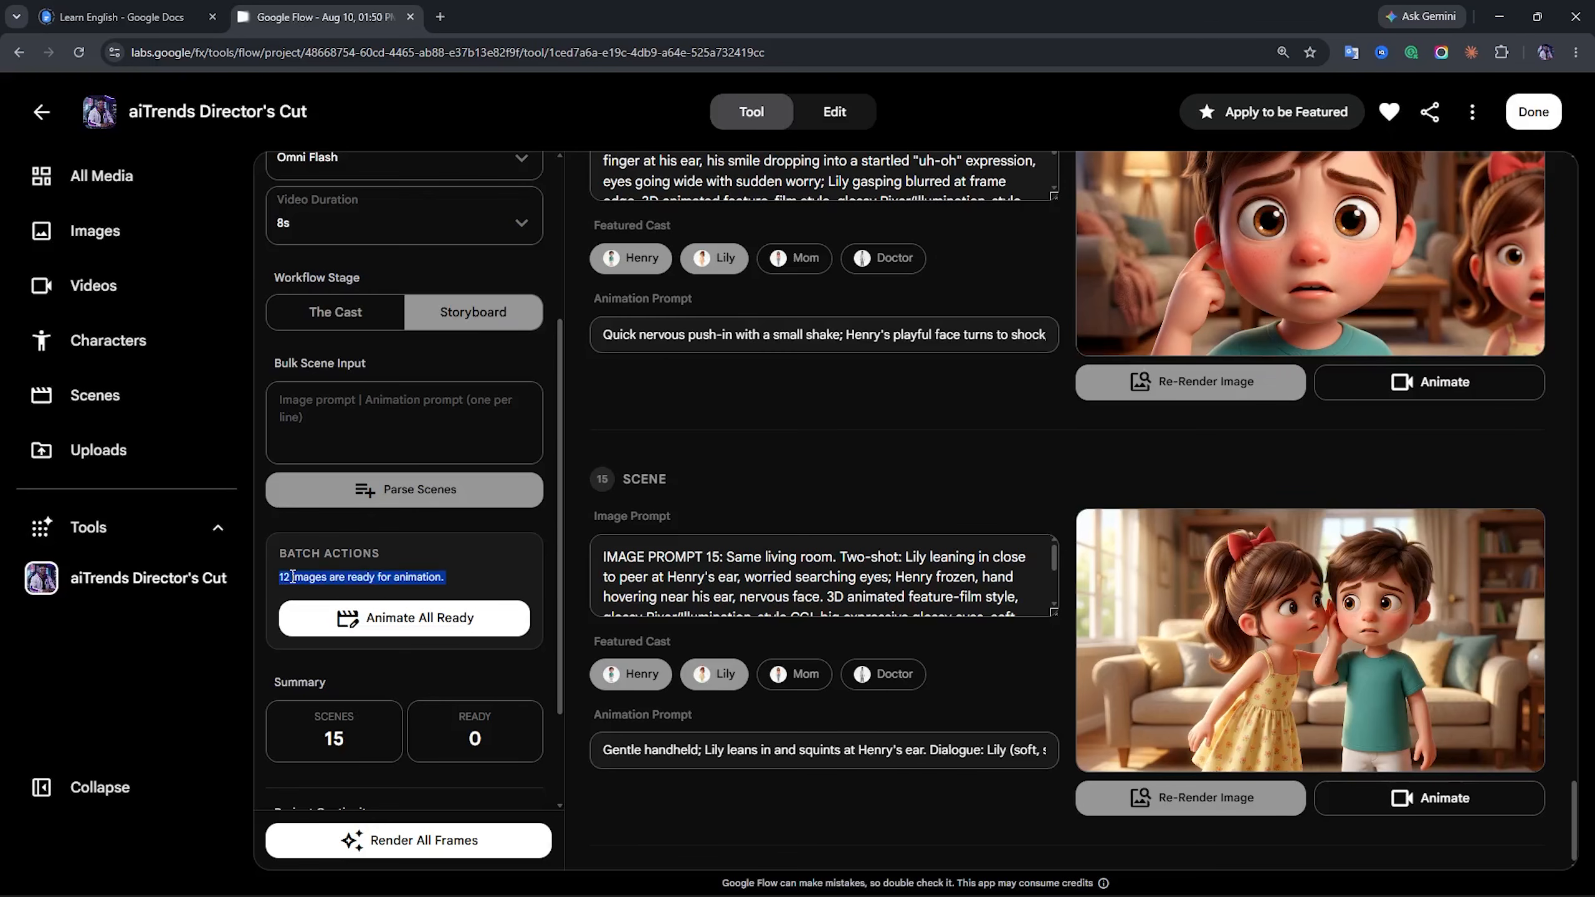
pyautogui.doubleClick(339, 739)
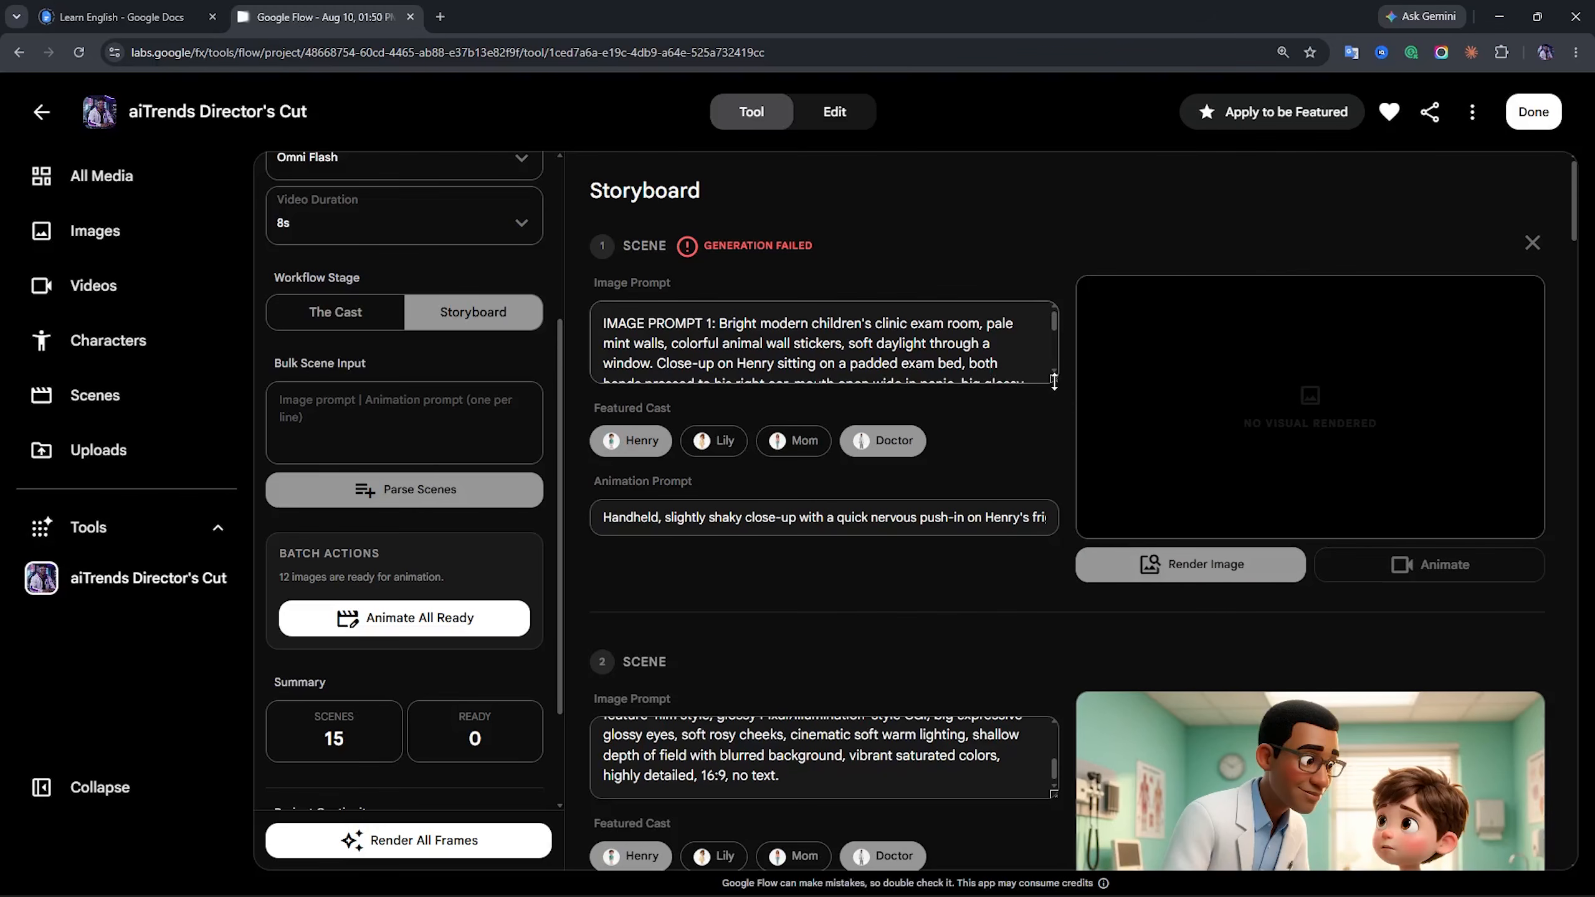
# Reword scene 1's image prompt from "Close-up on Henry" to "Close-up shot of Henry" and render its image again
pyautogui.moveTo(1053, 380); pyautogui.dragTo(1056, 586)
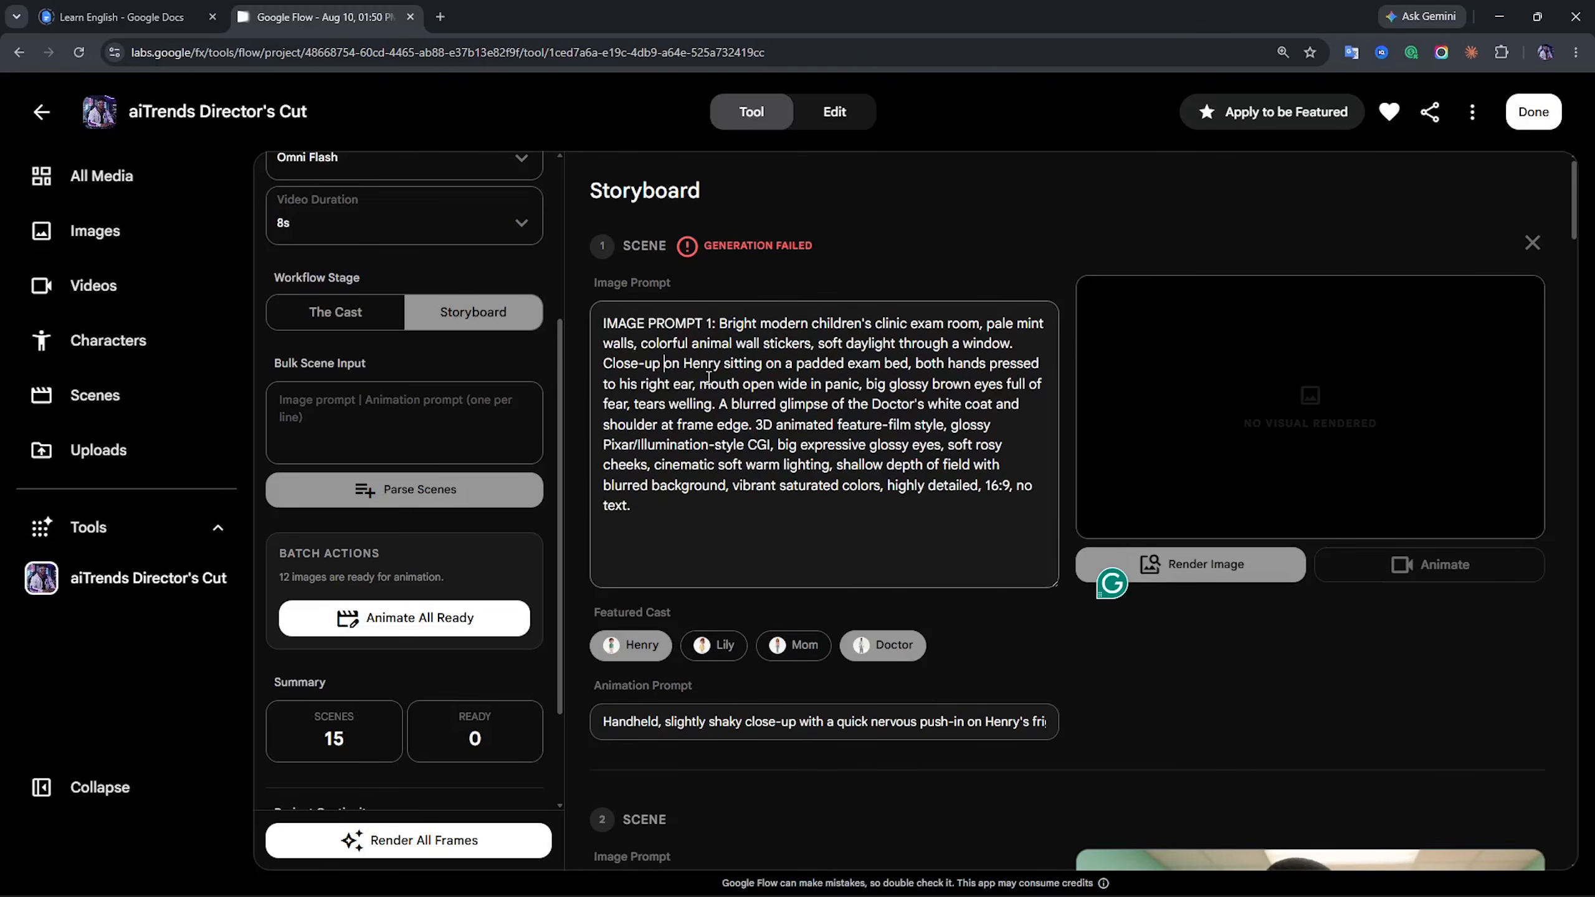
pyautogui.write('shot o')
pyautogui.write('f')
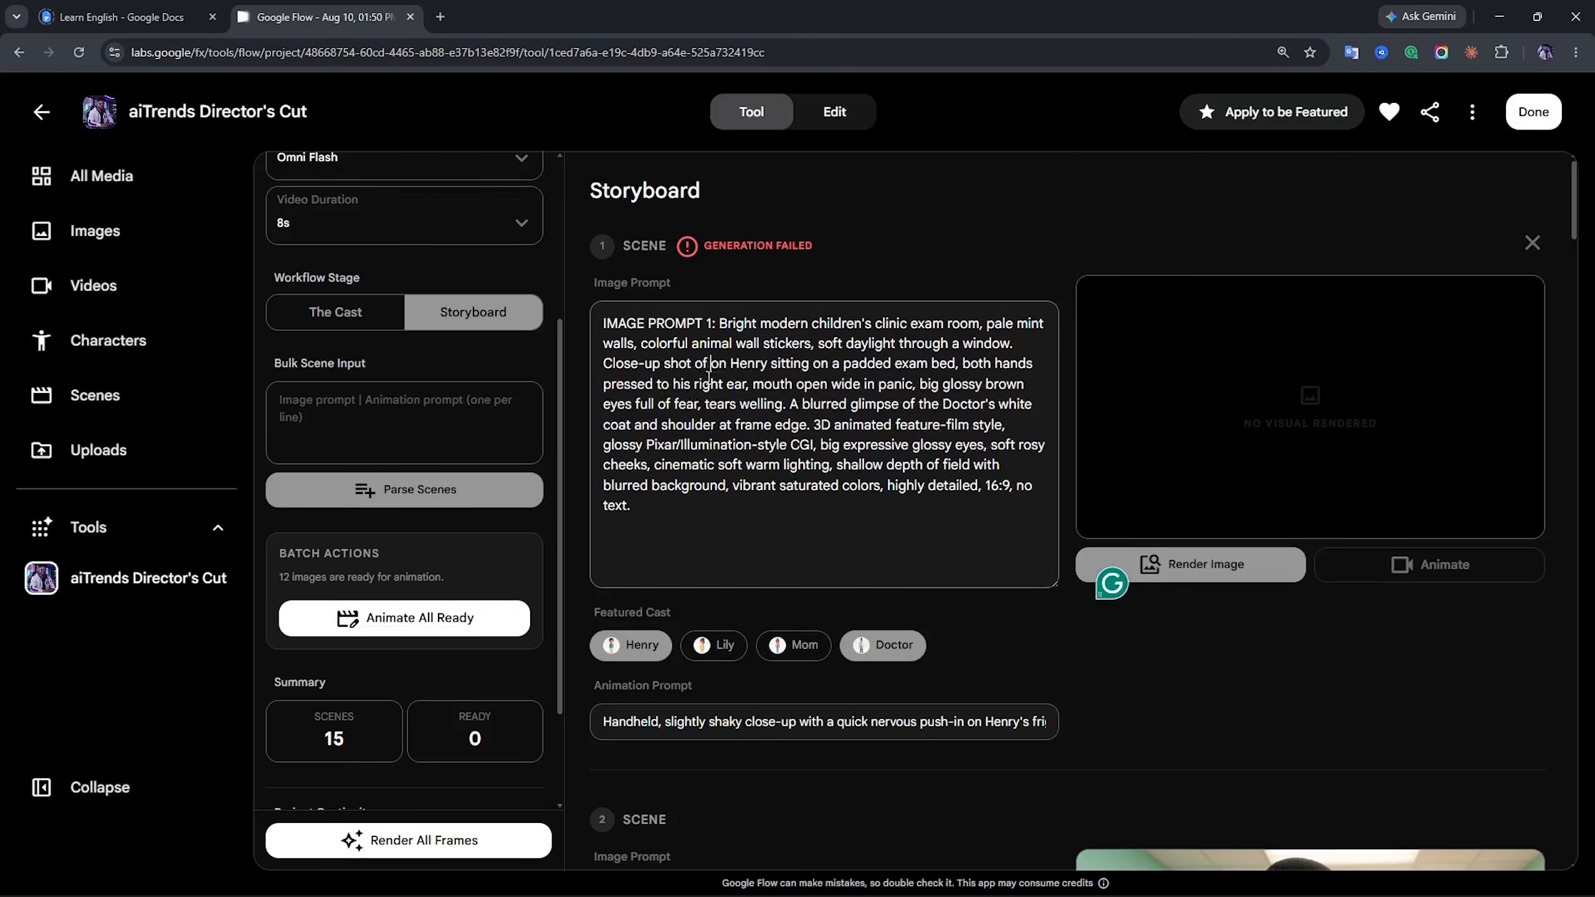
pyautogui.press('BackSpace')
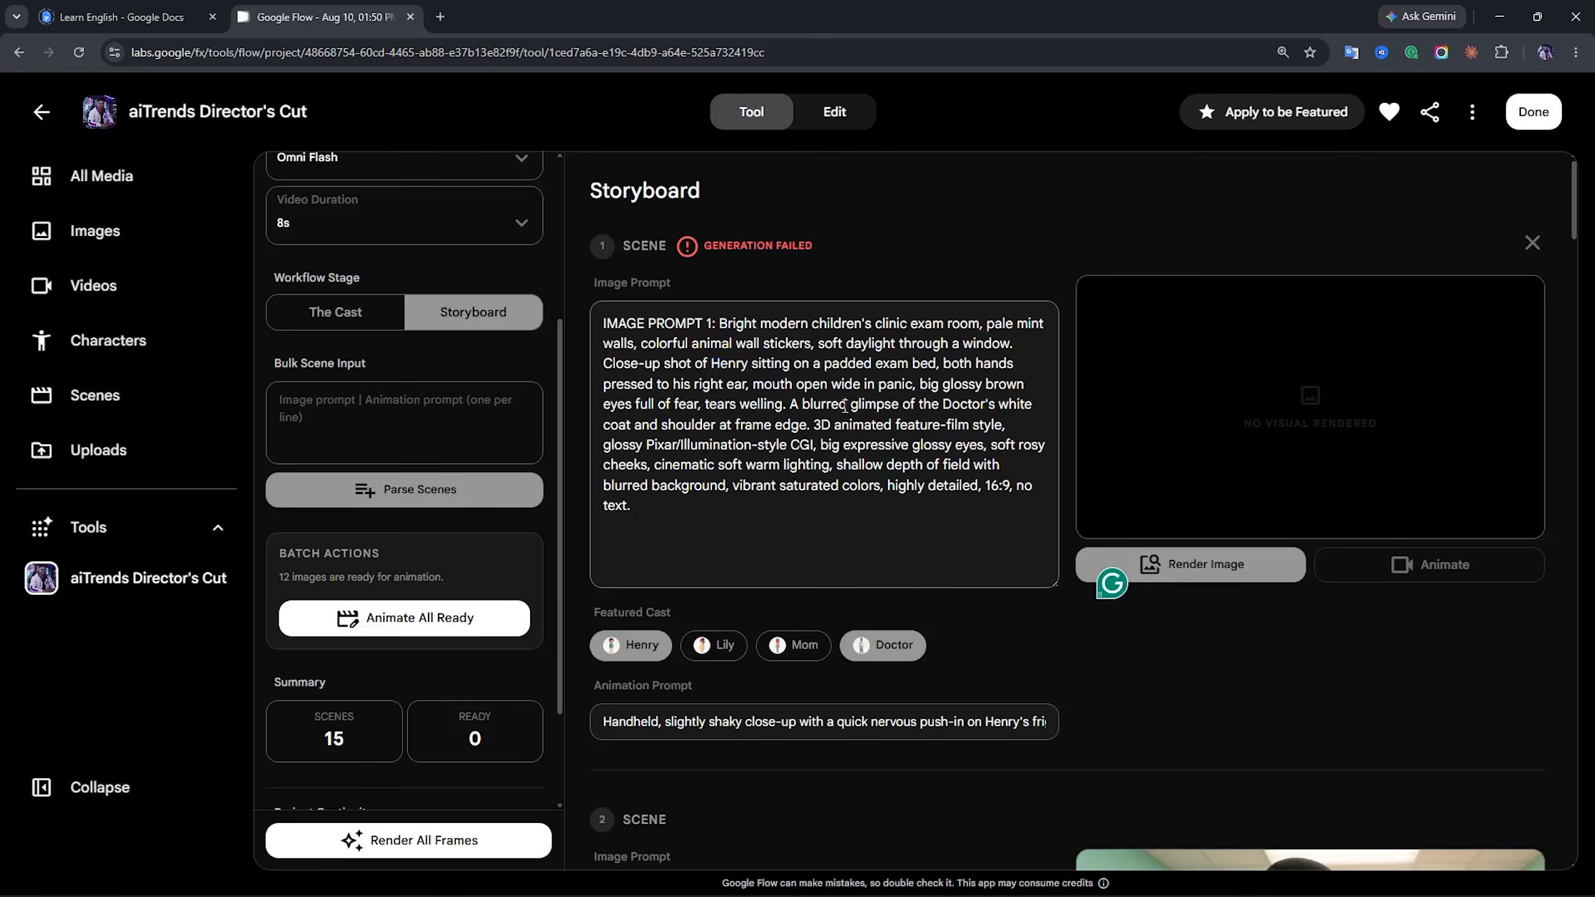
pyautogui.click(1225, 577)
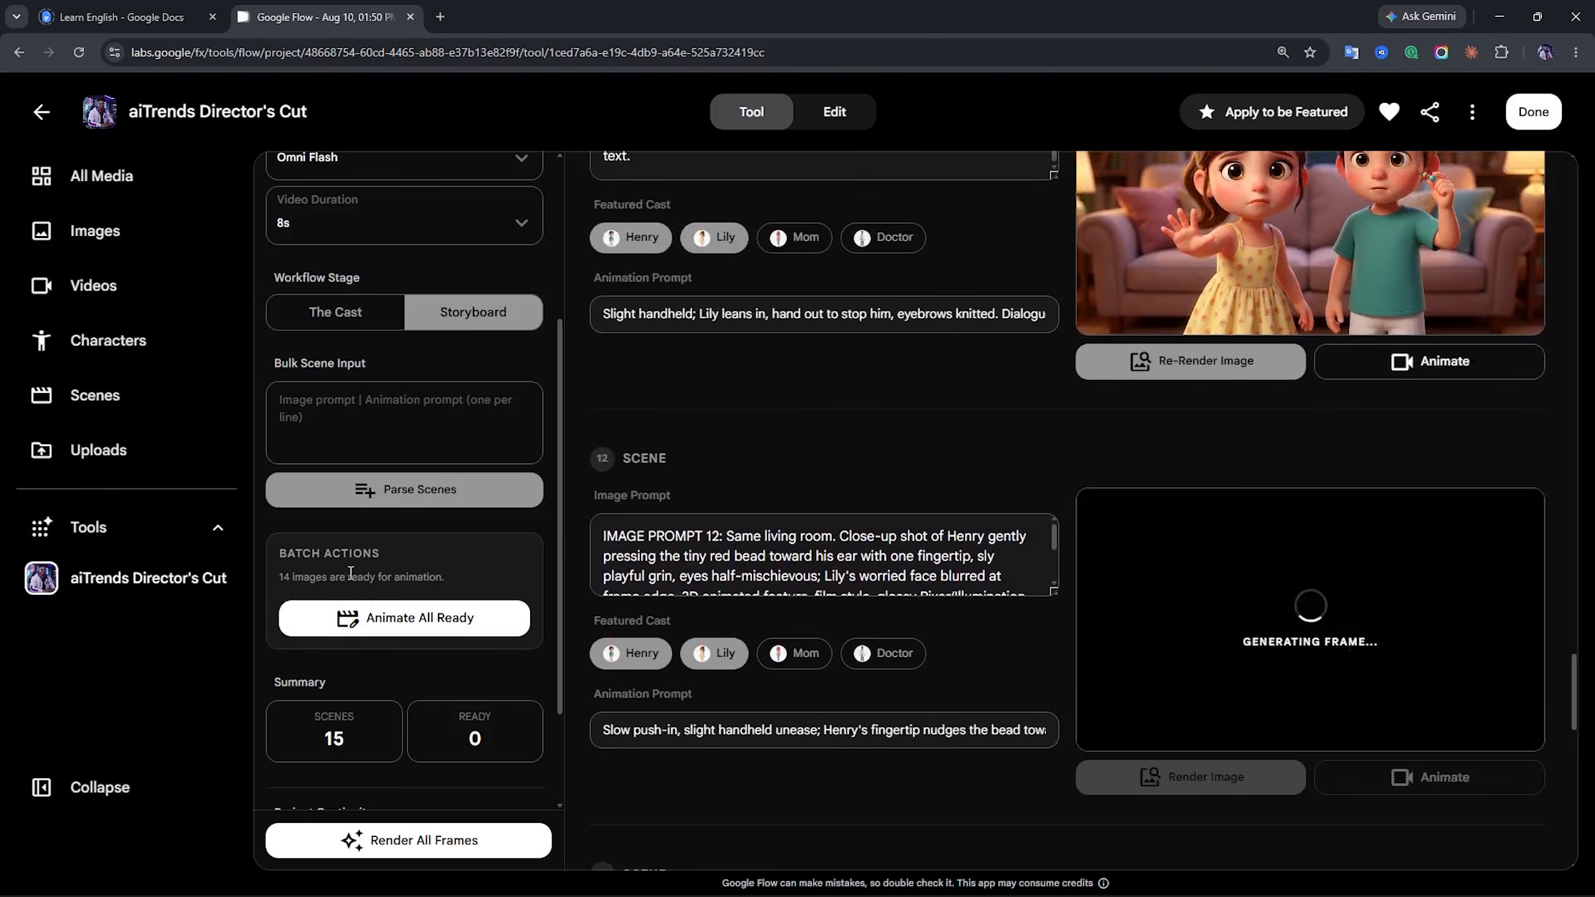
# Review the rendered scene images and animate all the ready ones as a batch
pyautogui.tripleClick(289, 574)
pyautogui.scroll(-5, 1313, 638)
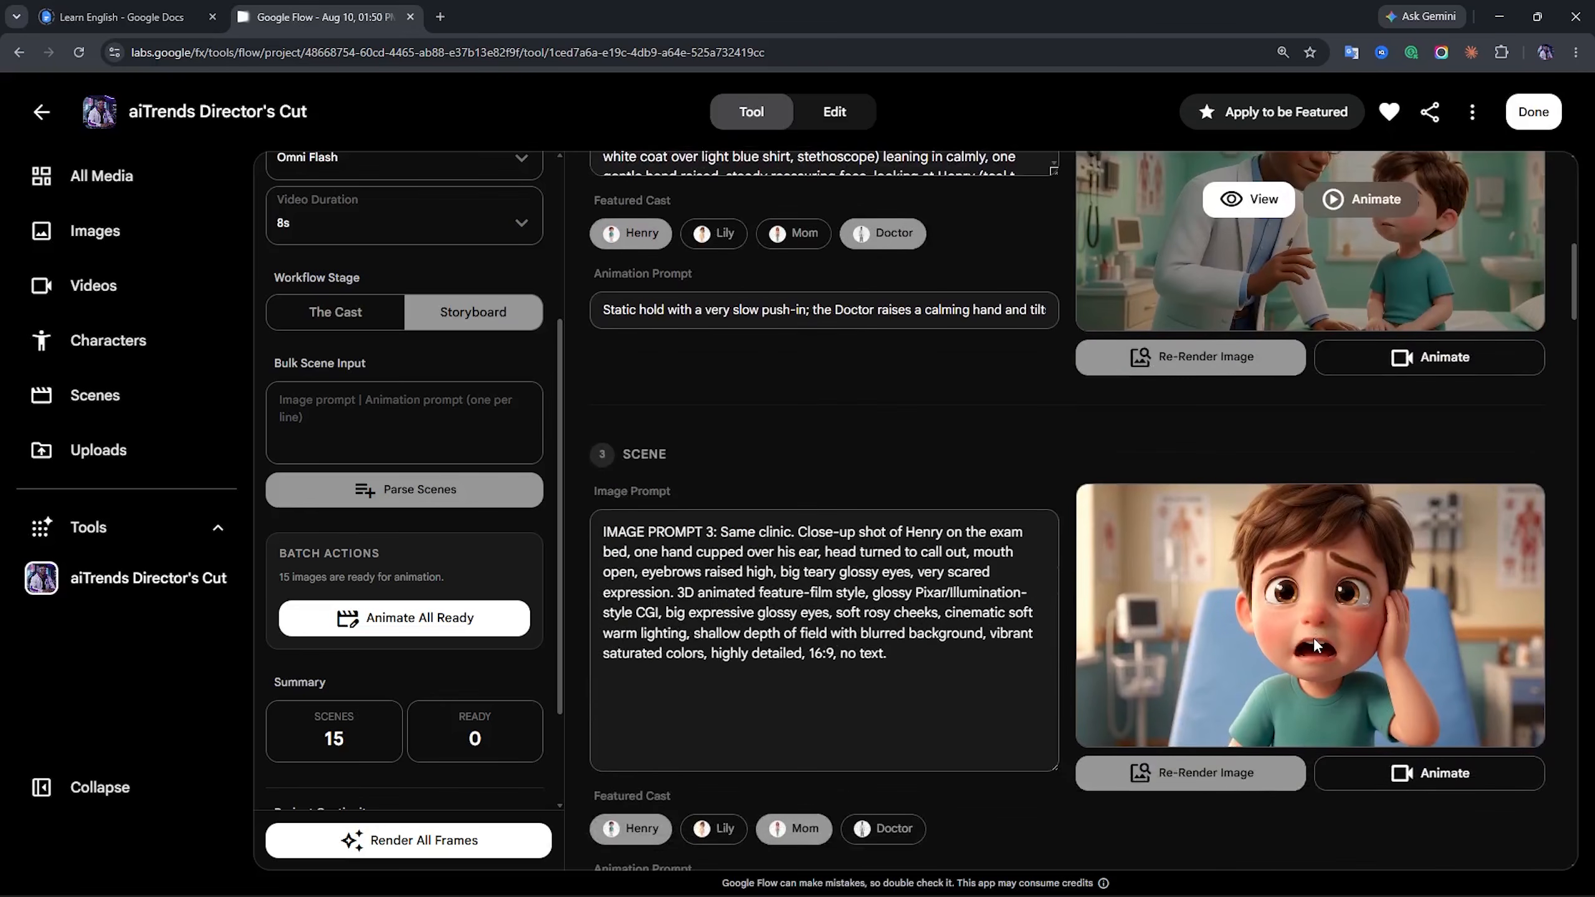
pyautogui.scroll(-6, 1314, 637)
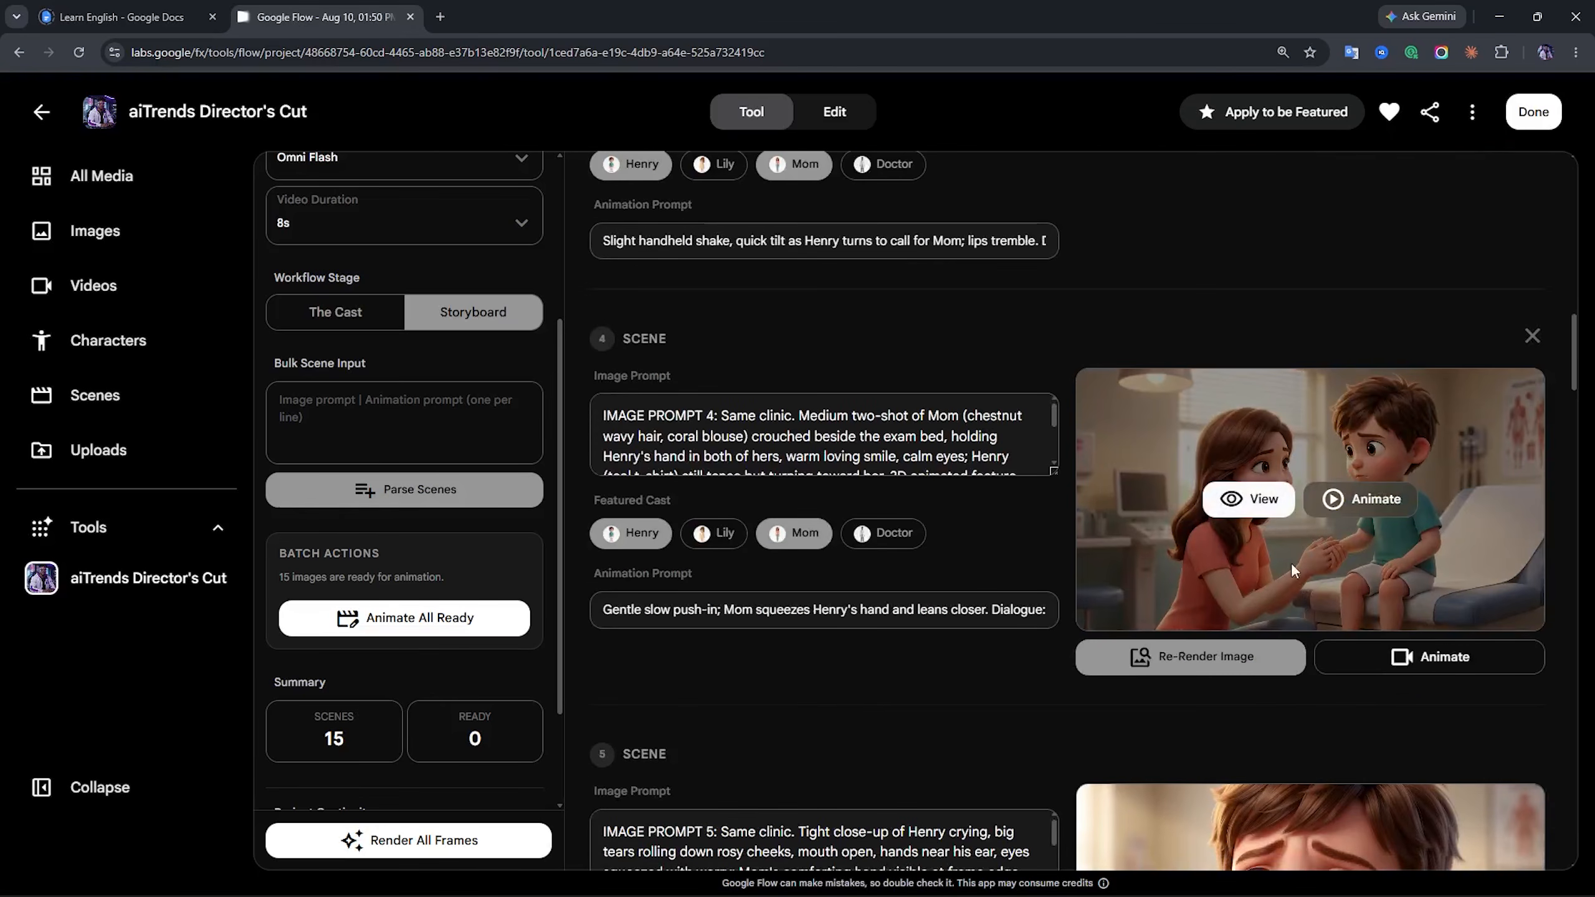
pyautogui.scroll(-10, 1291, 566)
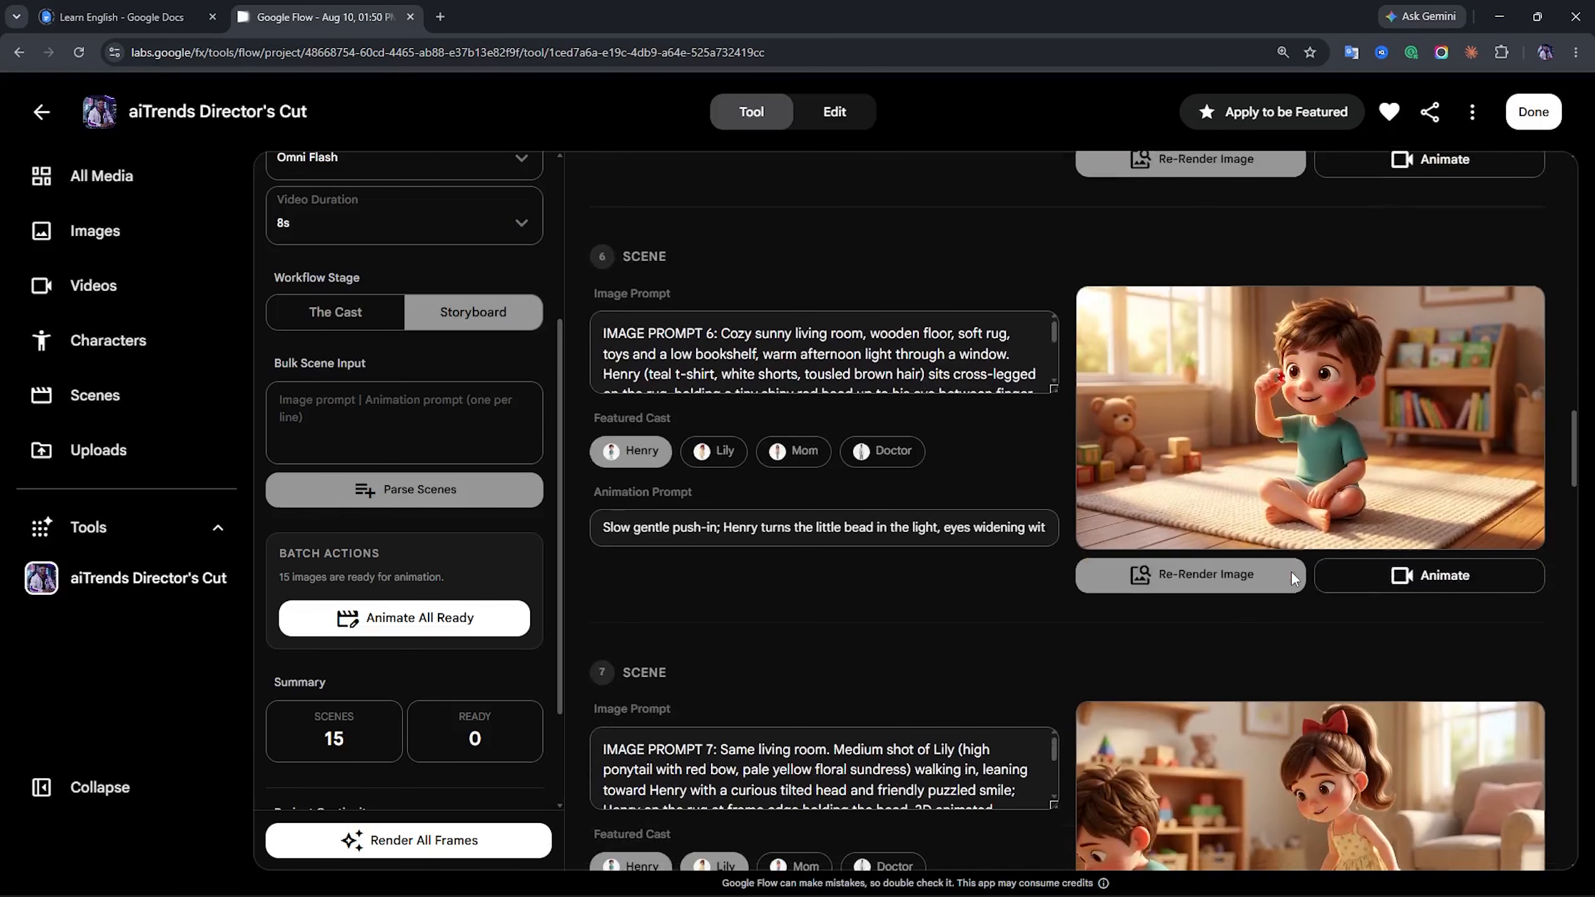
pyautogui.scroll(-5, 1292, 571)
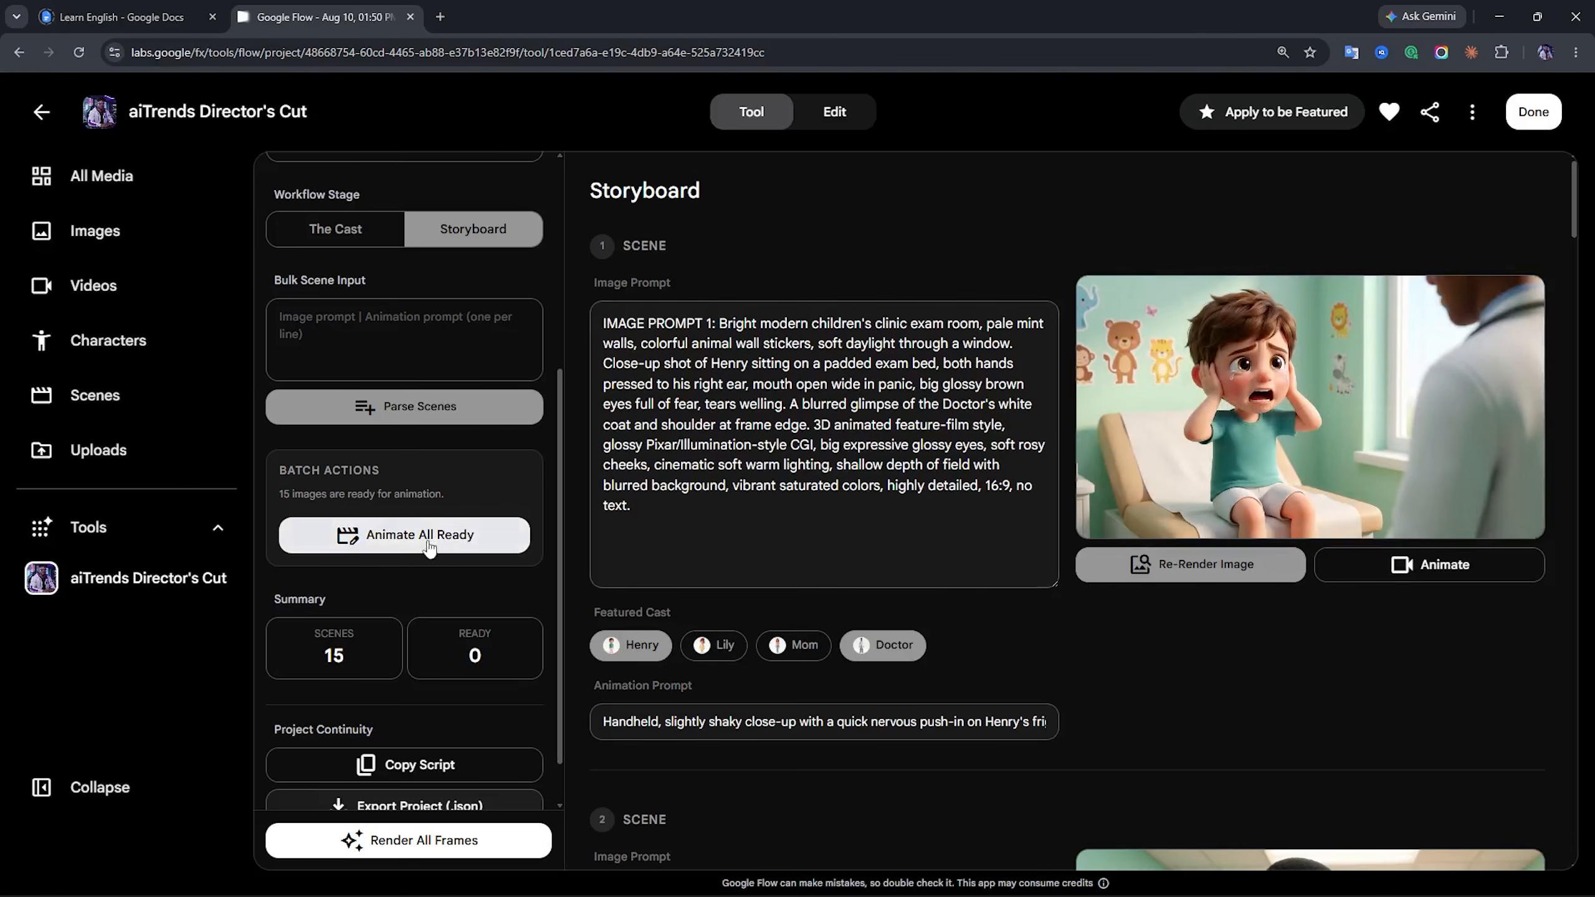
pyautogui.click(431, 540)
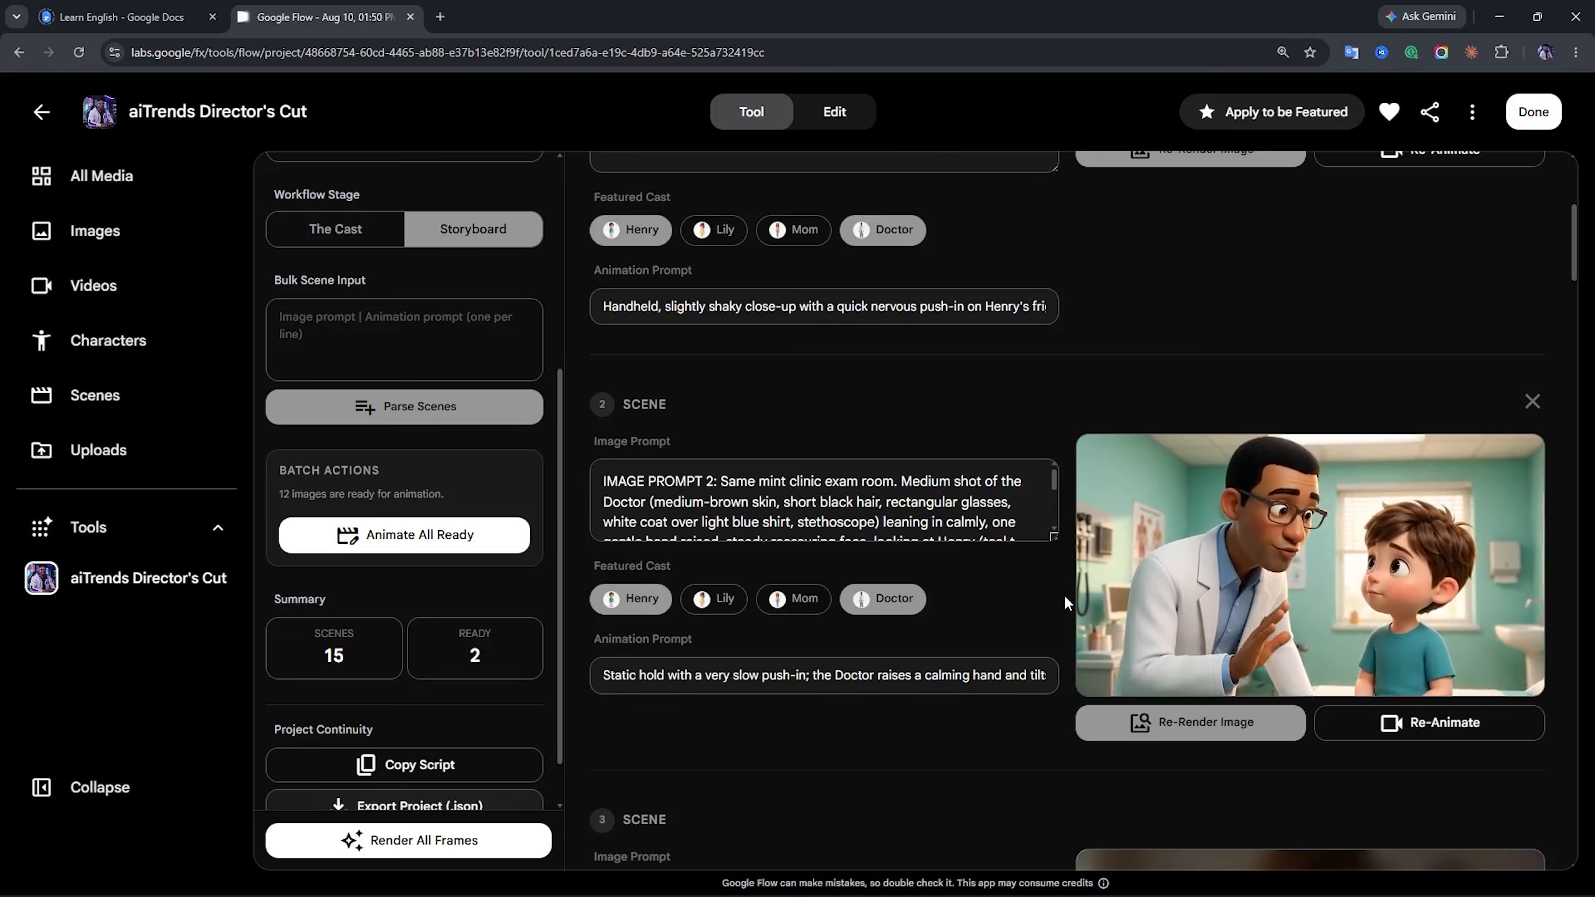
# Open the animated clip of scene 2 for playback
pyautogui.moveTo(1233, 591)
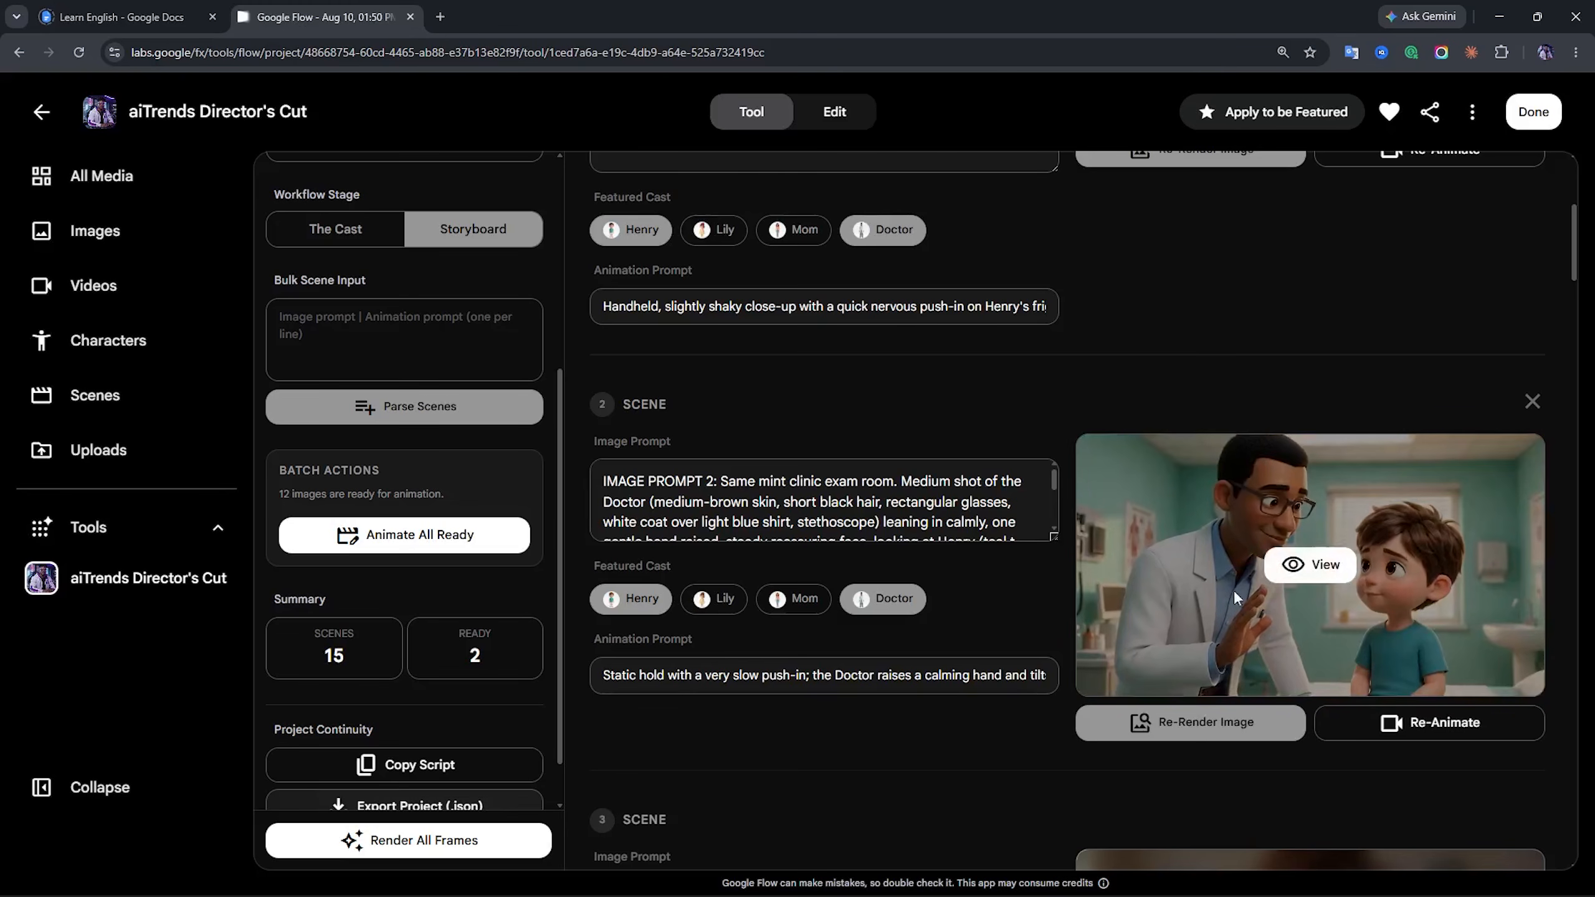
pyautogui.click(1288, 567)
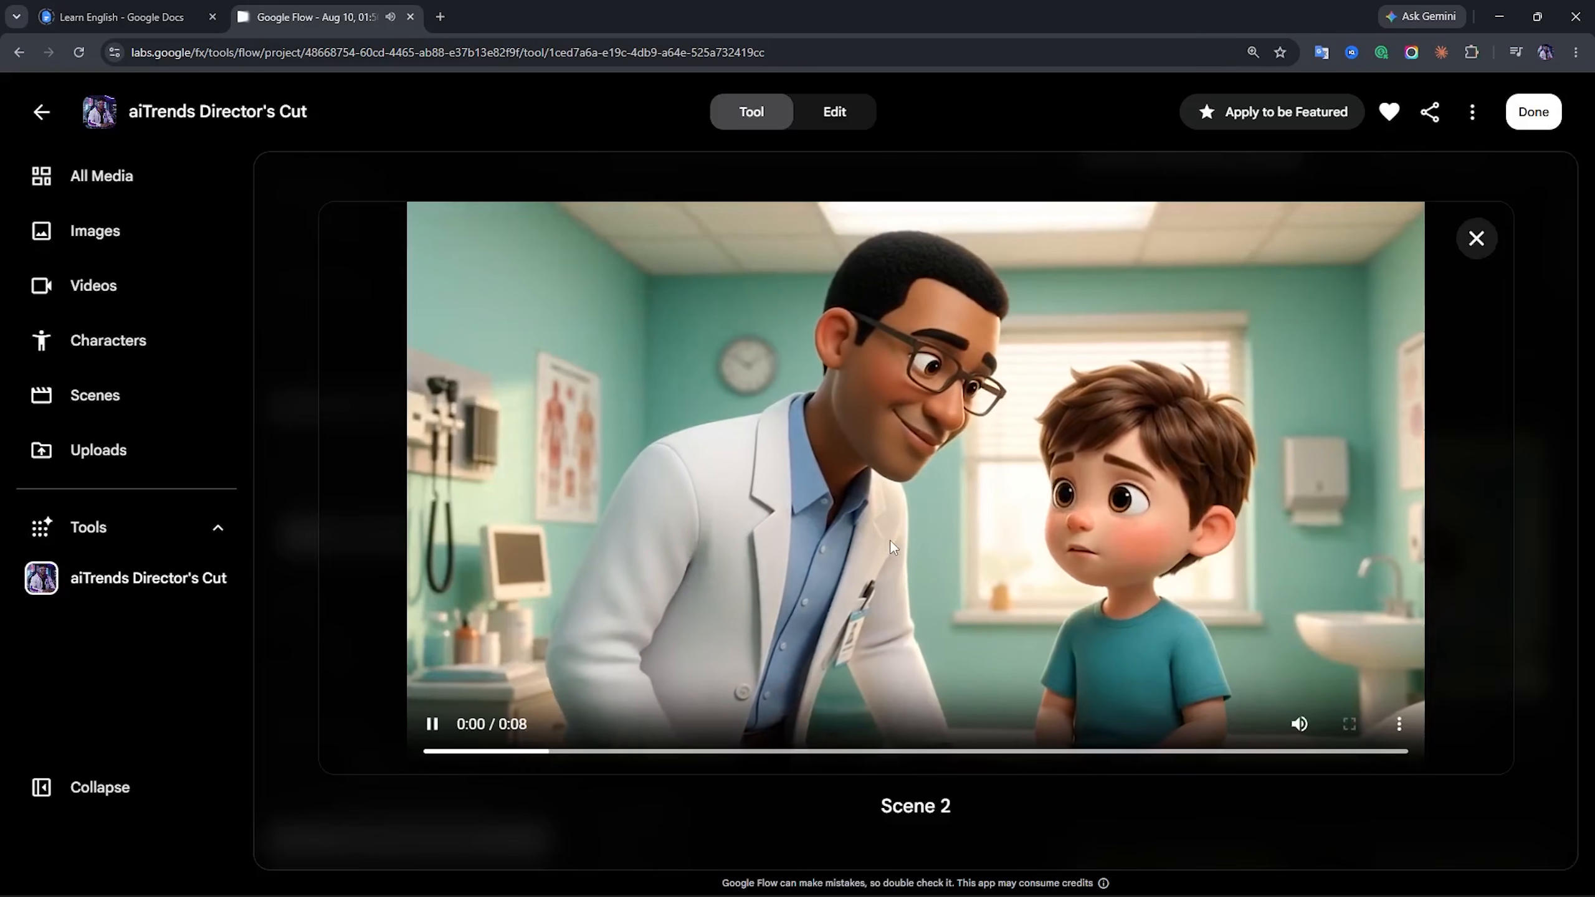